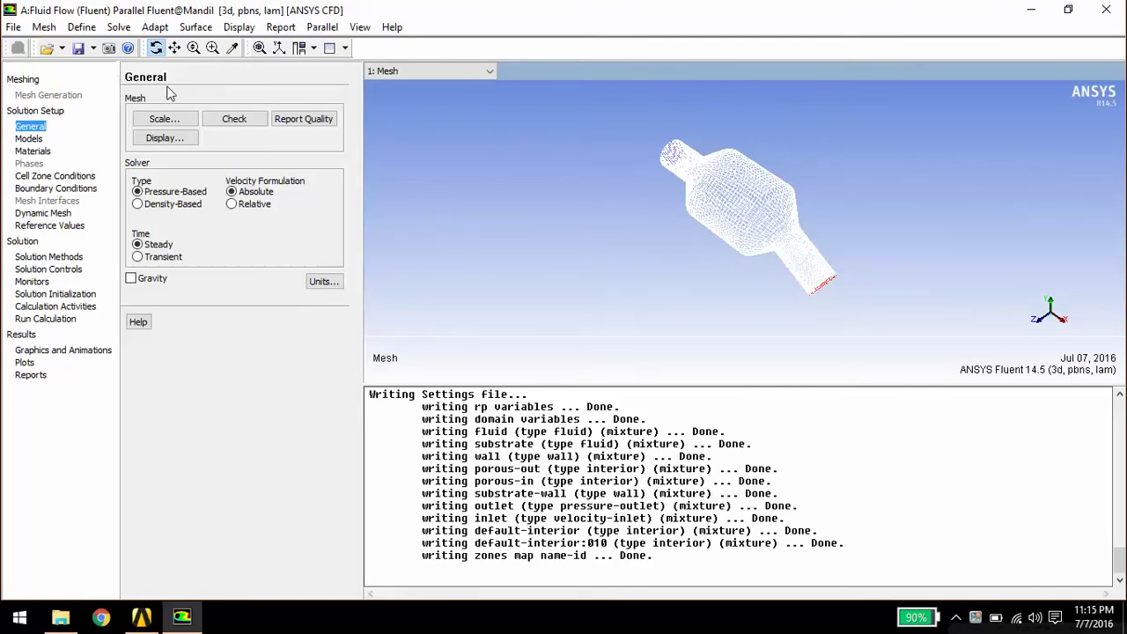
Set the view length unit to mm and specify mm as the mesh creation unit in the mesh scaling settings
{"action": "left_click", "coordinate": [162, 118]}
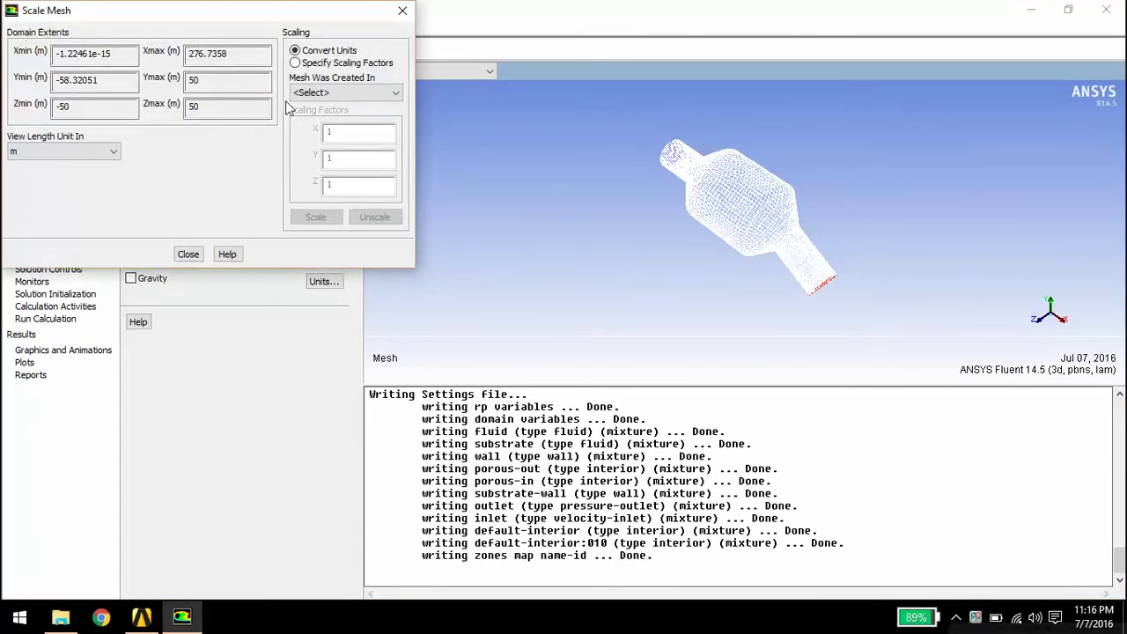
{"action": "left_click", "coordinate": [111, 151]}
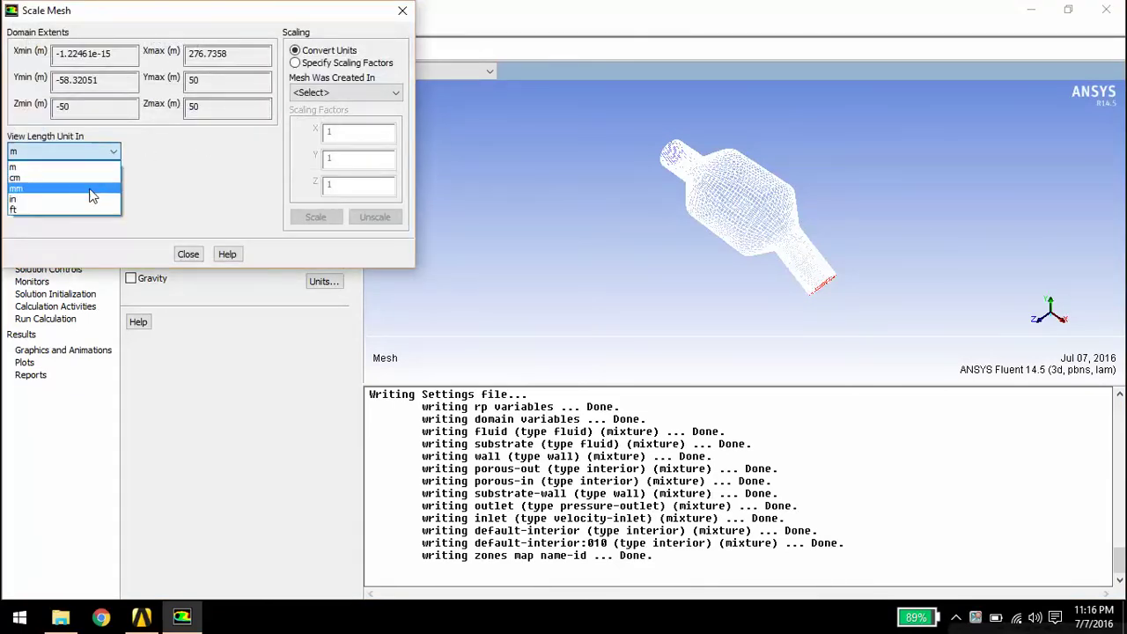
{"action": "left_click", "coordinate": [102, 186]}
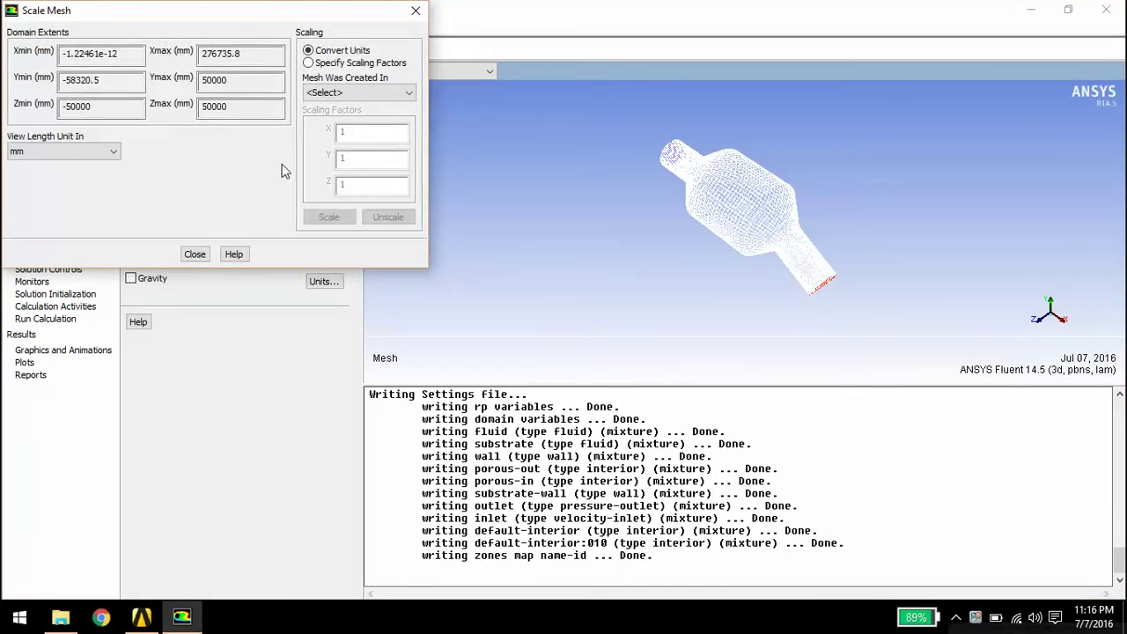
{"action": "left_click", "coordinate": [383, 95]}
{"action": "left_click", "coordinate": [368, 140]}
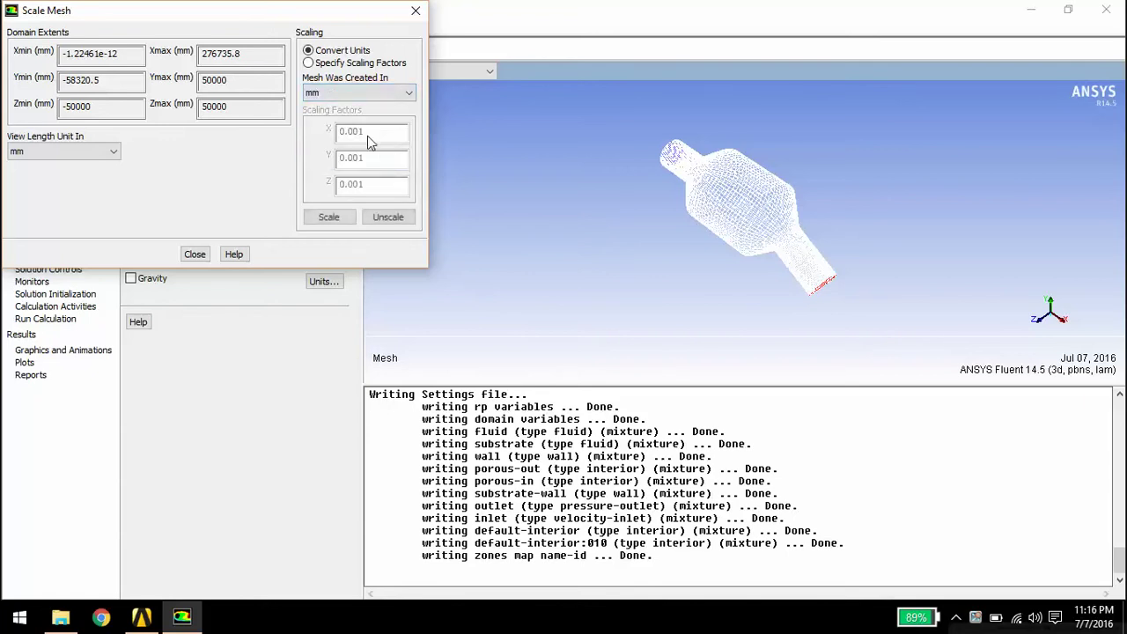
{"action": "left_click", "coordinate": [195, 255]}
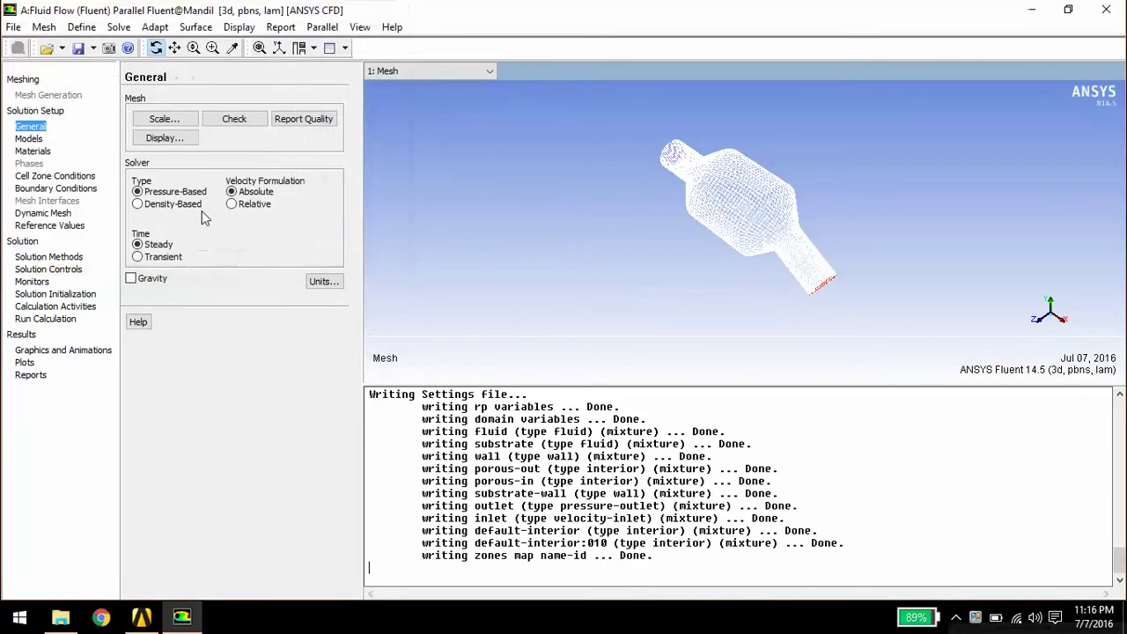
Run a mesh check and report the mesh quality
{"action": "left_click", "coordinate": [230, 120]}
{"action": "left_click", "coordinate": [282, 121]}
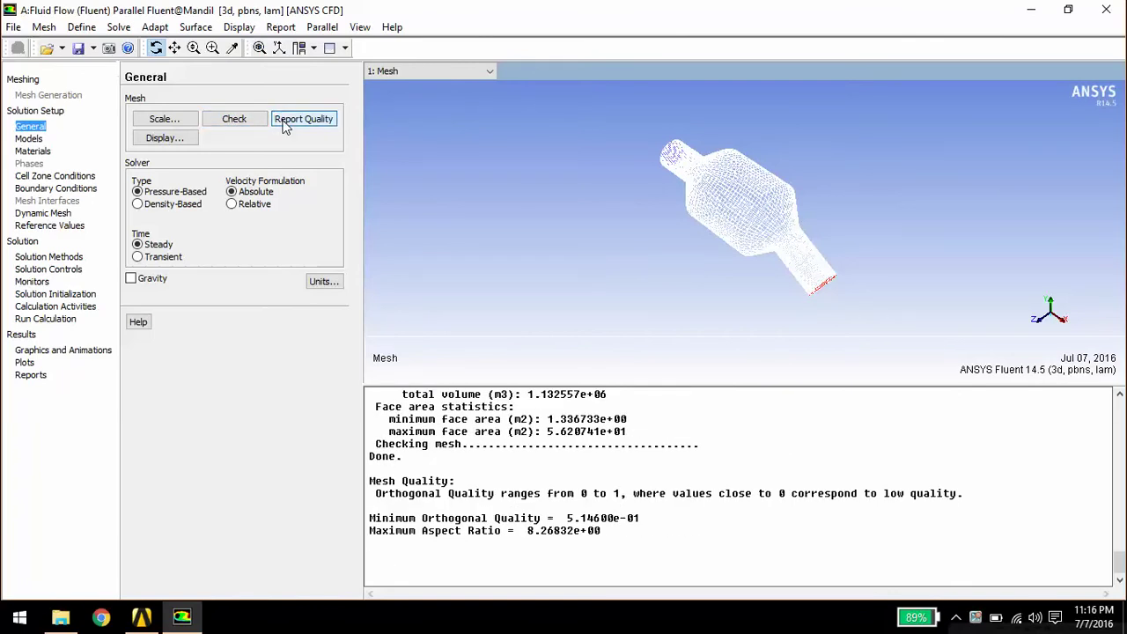
Display only the inlet and outlet surfaces of the mesh, leaving out substrate-wall and wall
{"action": "left_click", "coordinate": [160, 143]}
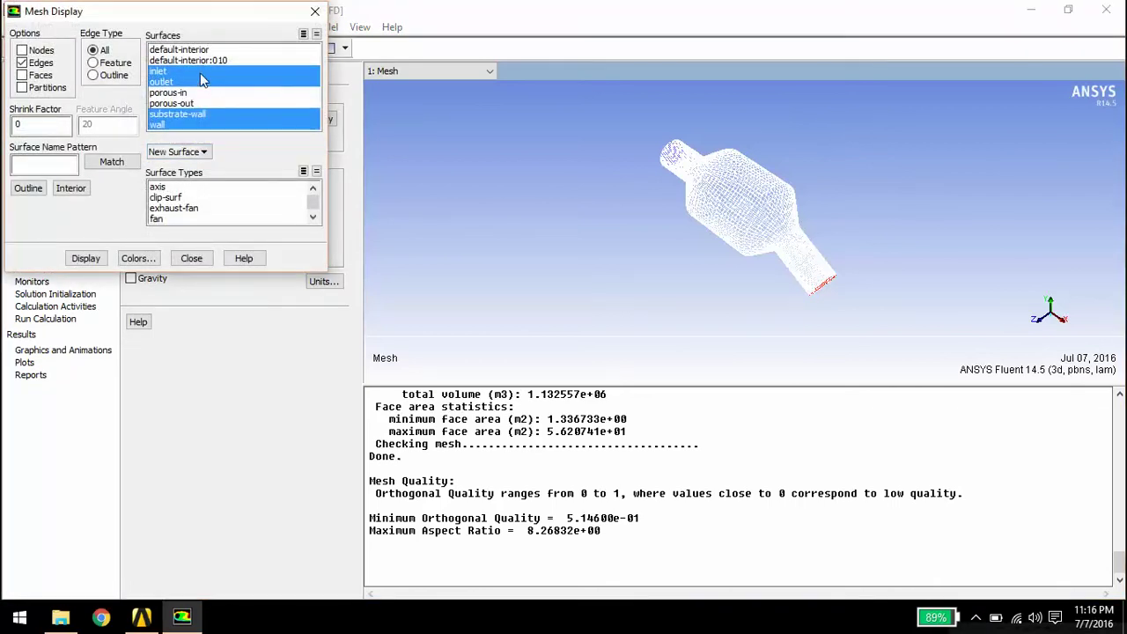
{"action": "left_click", "coordinate": [176, 115]}
{"action": "left_click", "coordinate": [167, 126]}
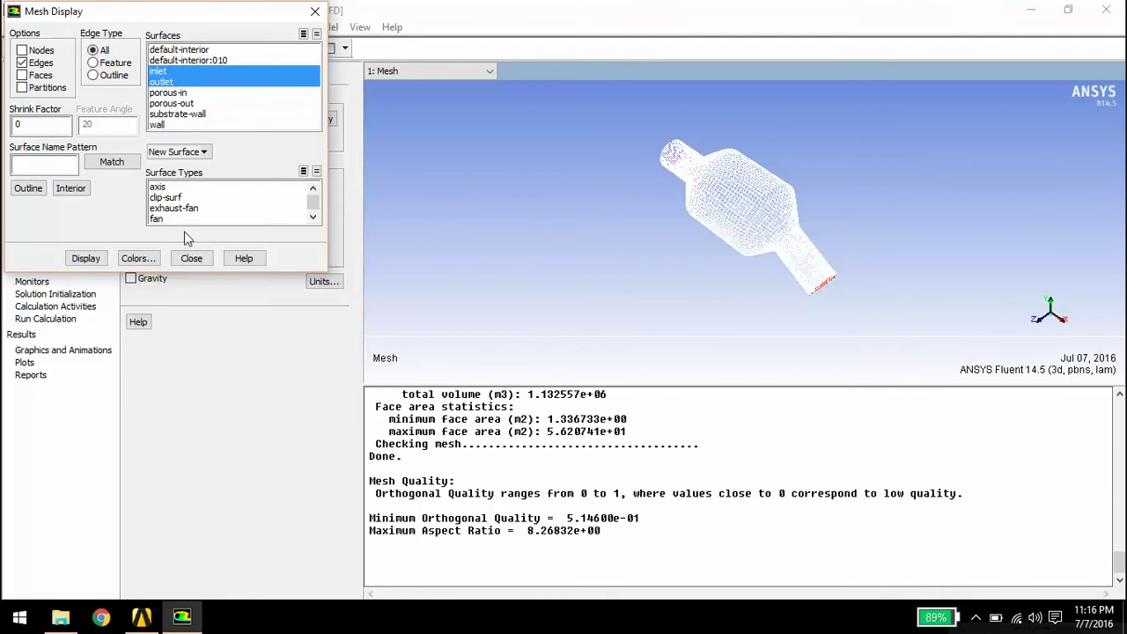
{"action": "left_click", "coordinate": [83, 261]}
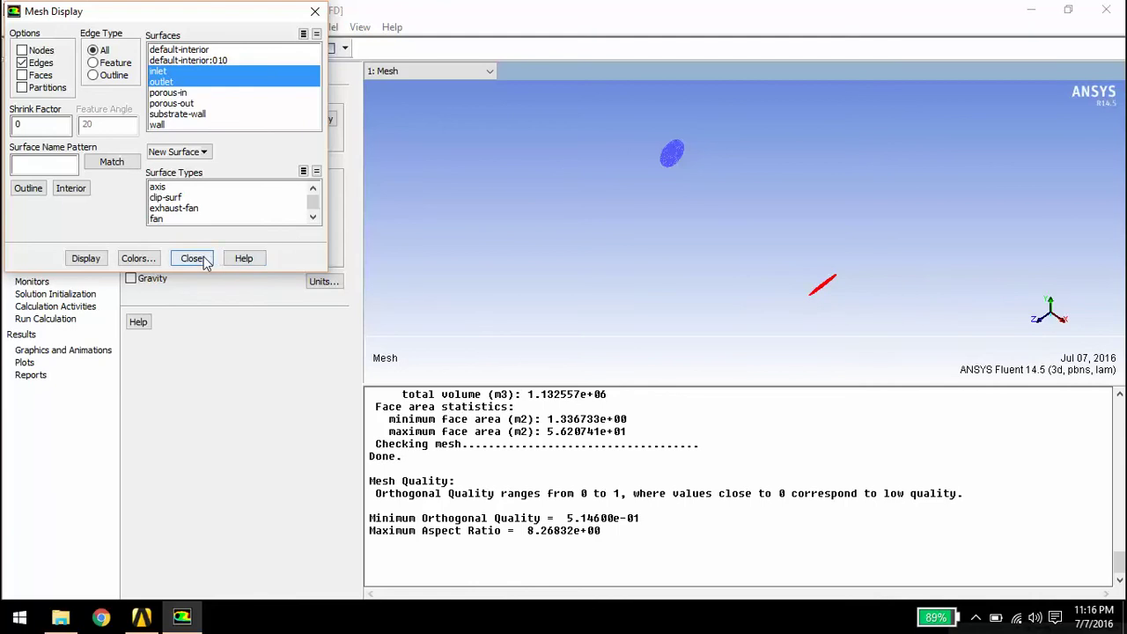
Add the substrate-wall and wall surfaces back to the mesh display
{"action": "left_click", "coordinate": [199, 113]}
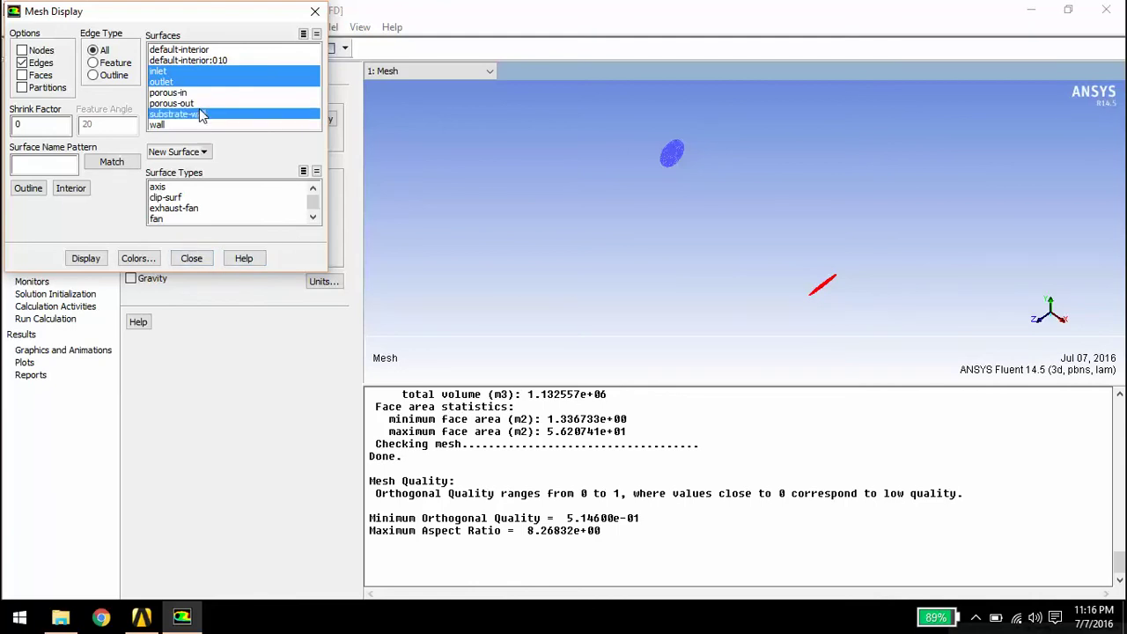
{"action": "left_click", "coordinate": [186, 126]}
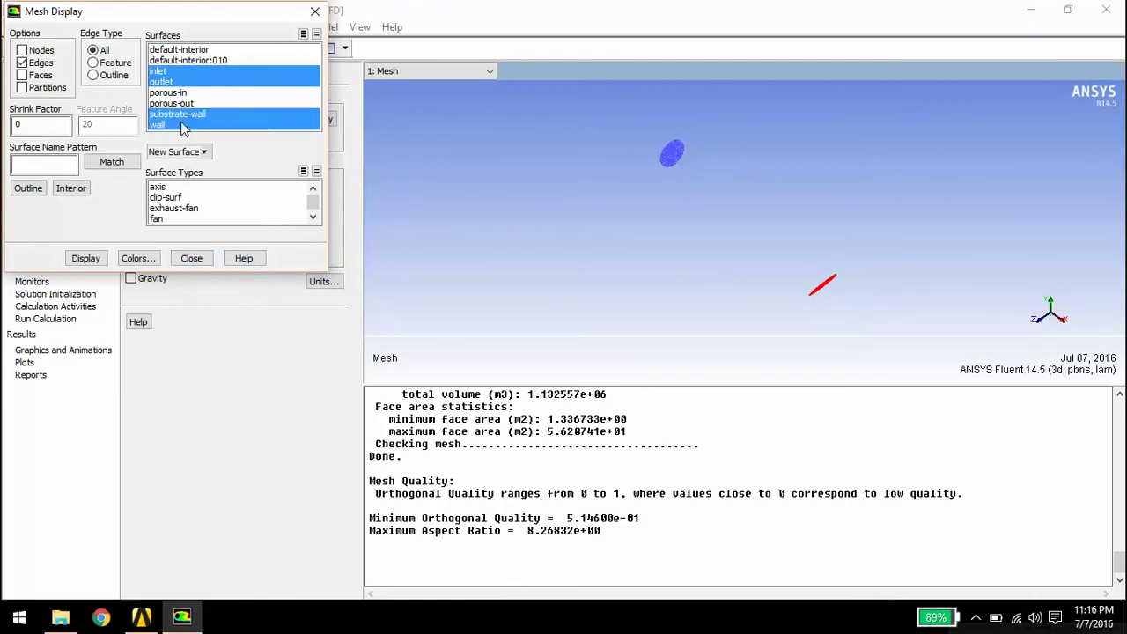
{"action": "left_click", "coordinate": [77, 261]}
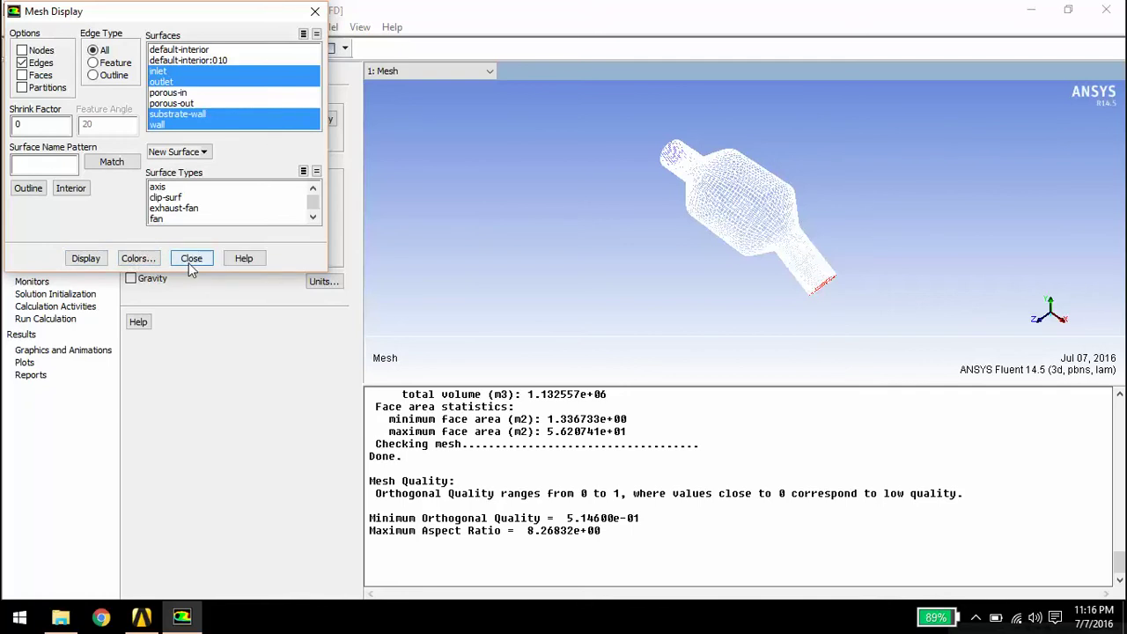
{"action": "left_click", "coordinate": [188, 262]}
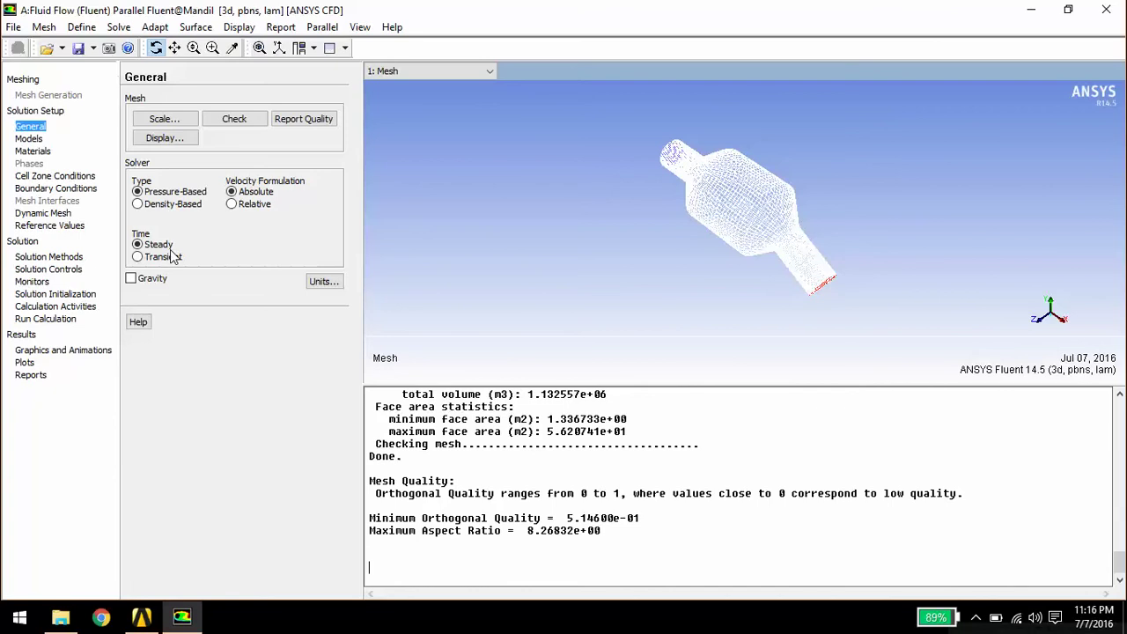
Change the viscous model to k-epsilon (2 eqn) with the Standard model and Standard Wall Functions
{"action": "left_click", "coordinate": [29, 140]}
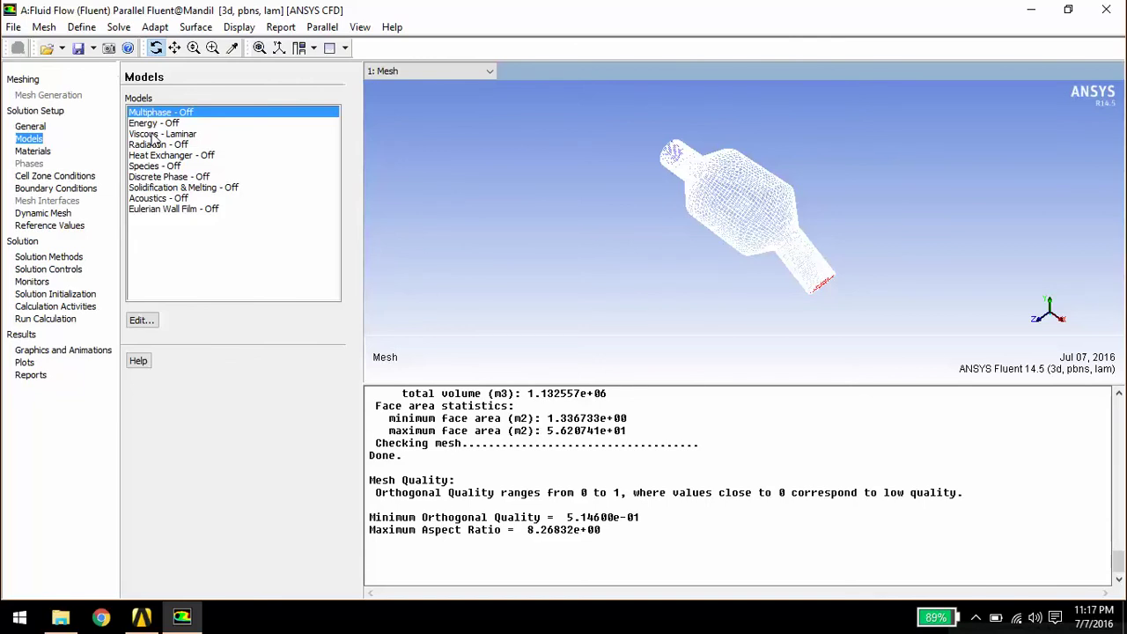
{"action": "left_click", "coordinate": [154, 135]}
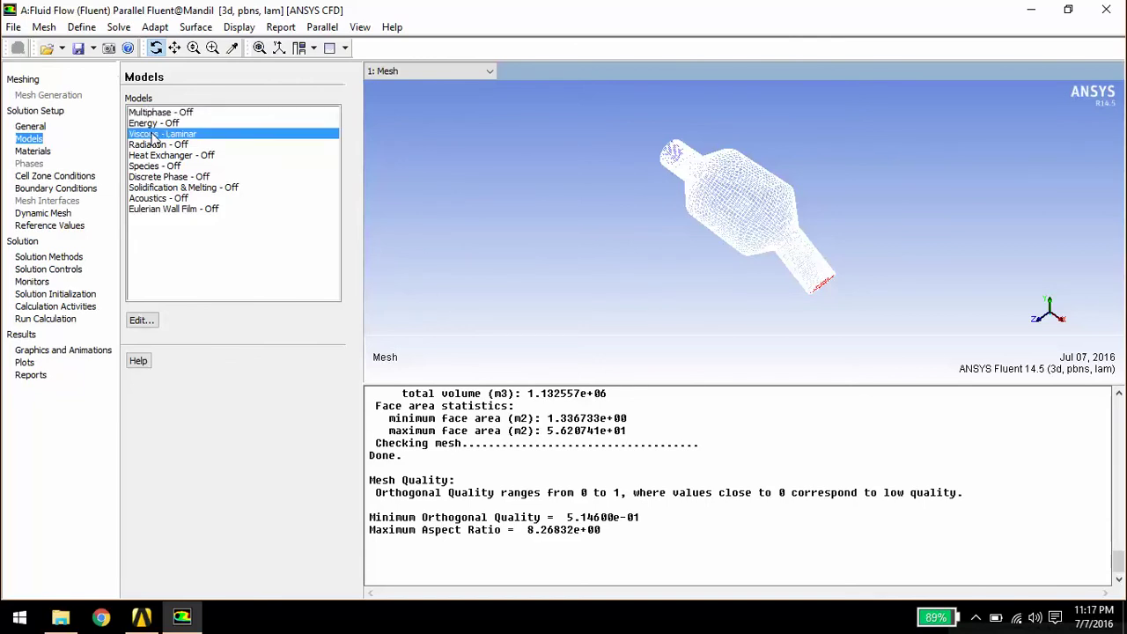
{"action": "double_click", "coordinate": [154, 135]}
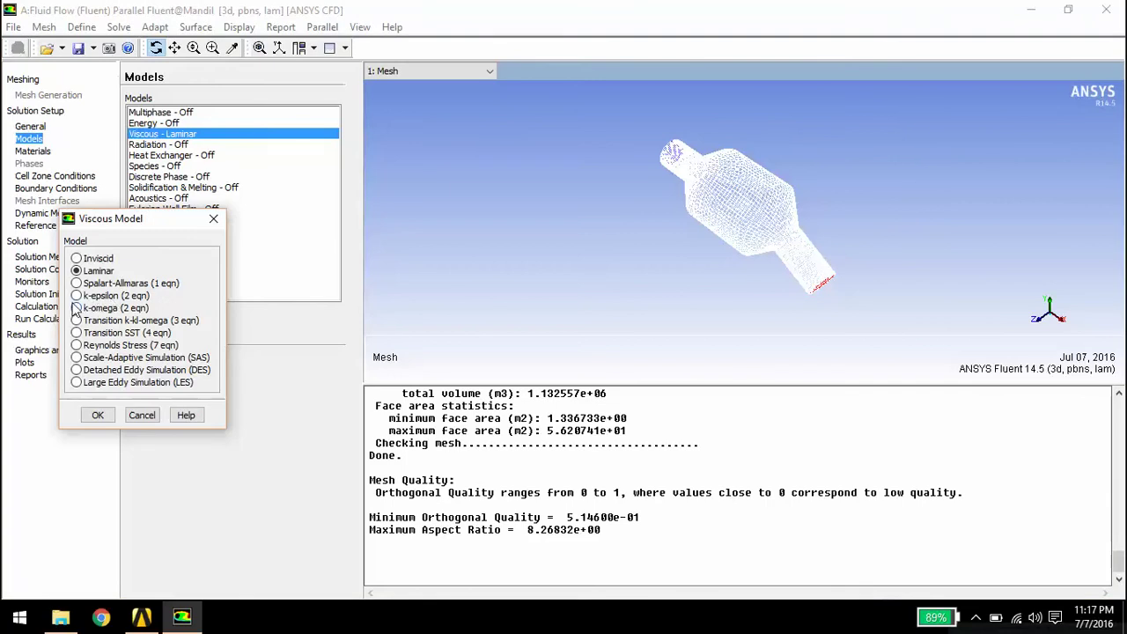
{"action": "left_click", "coordinate": [77, 295]}
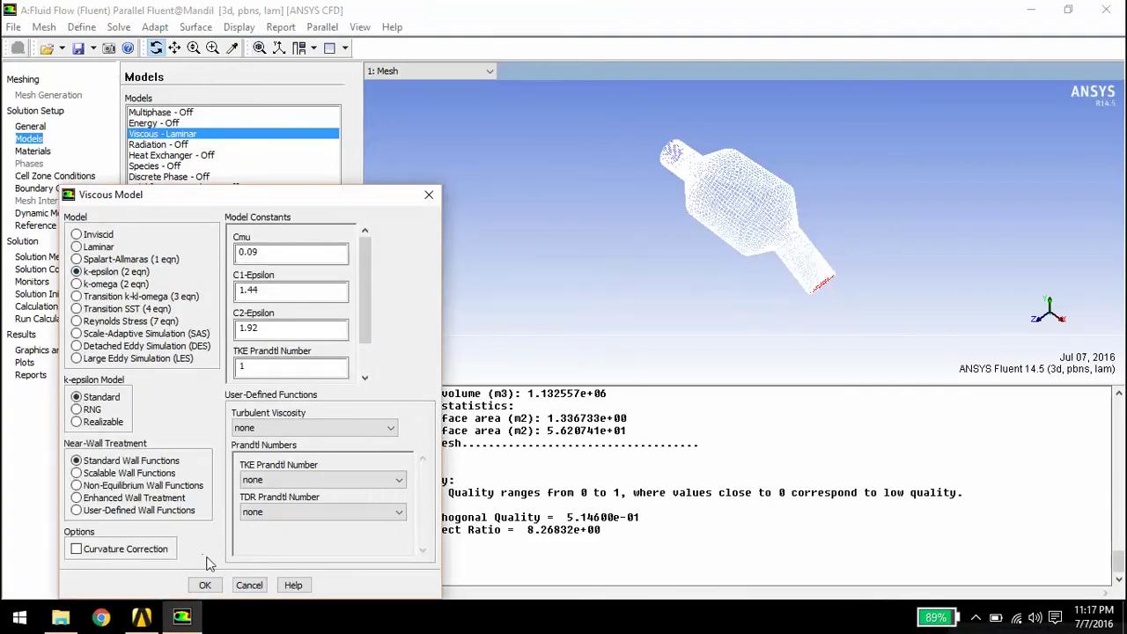
{"action": "left_click", "coordinate": [204, 585]}
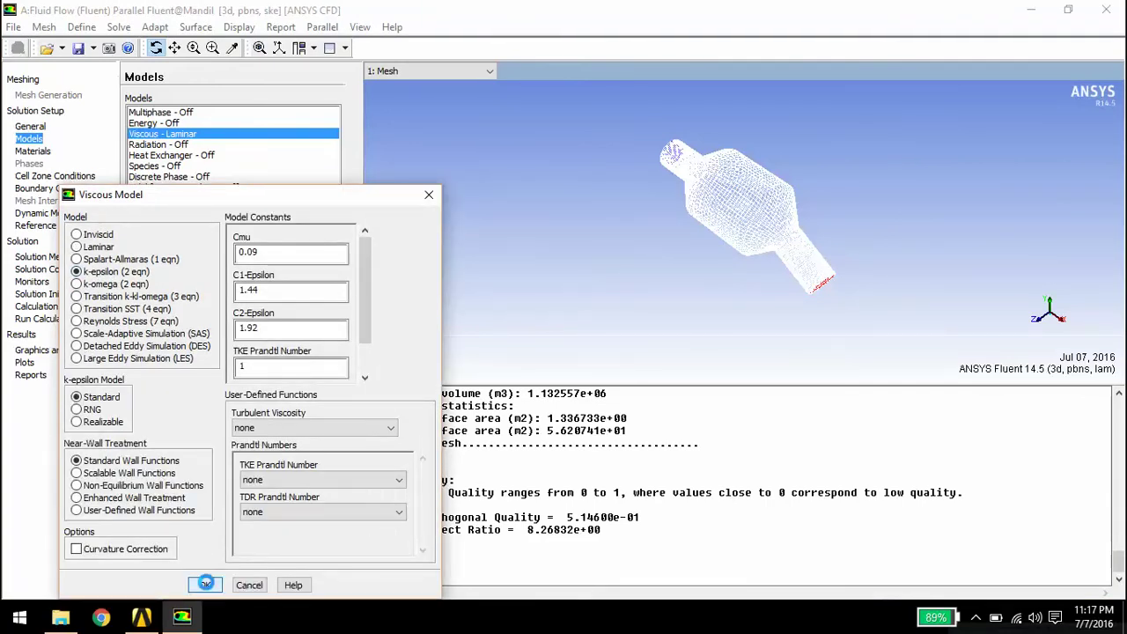
Copy nitrogen (n2) from the Fluent database into the case's fluid materials
{"action": "left_click", "coordinate": [36, 154]}
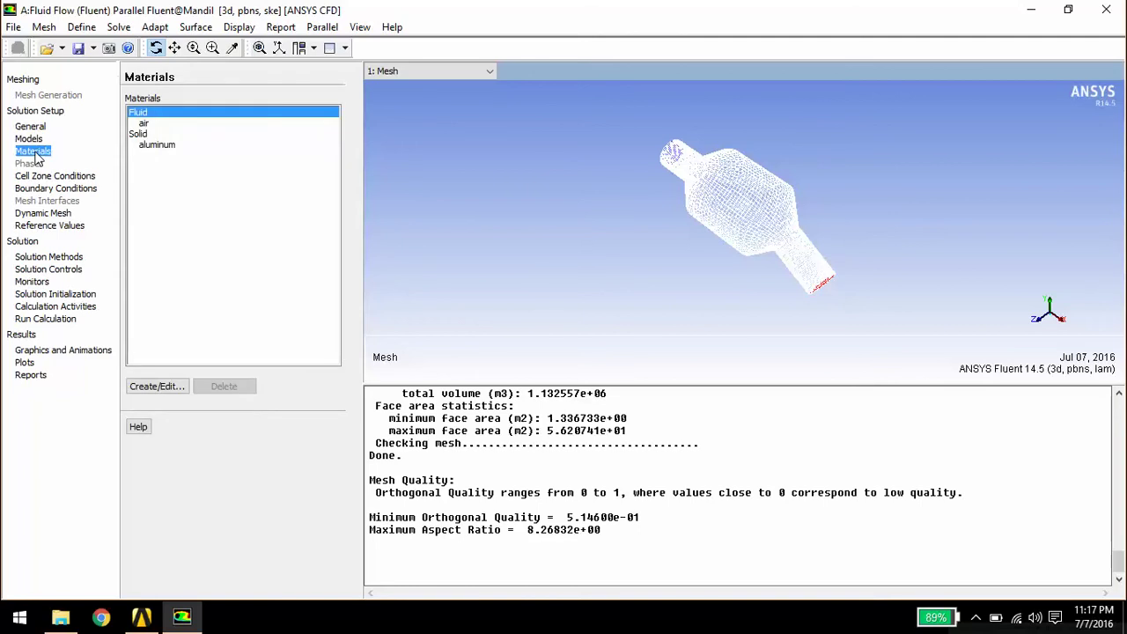
{"action": "left_click", "coordinate": [168, 389]}
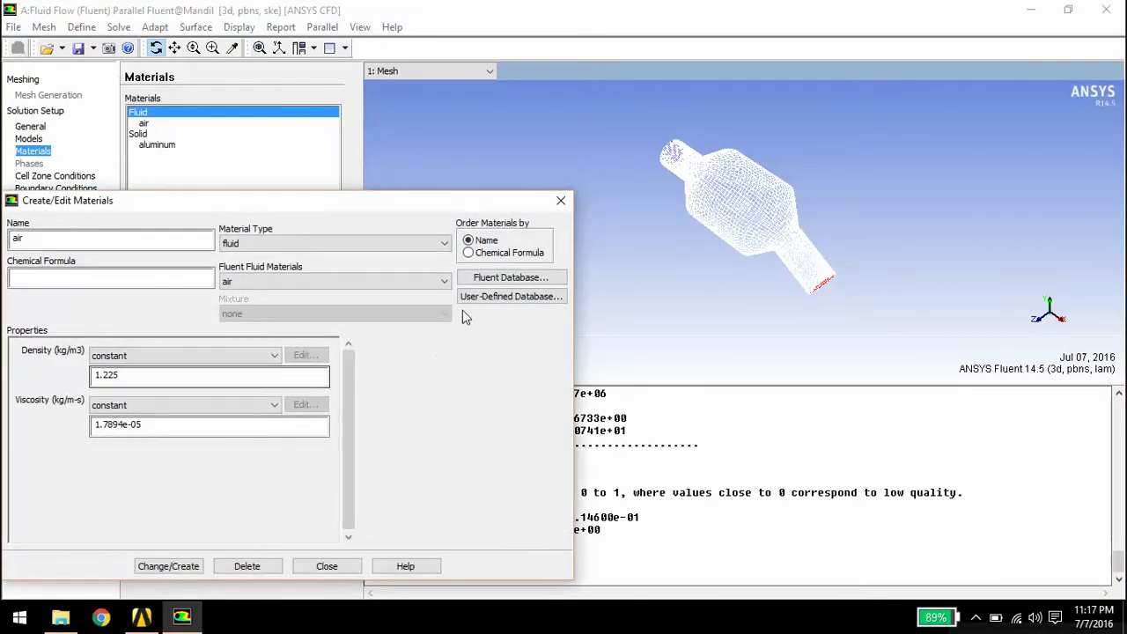
{"action": "left_click", "coordinate": [476, 279]}
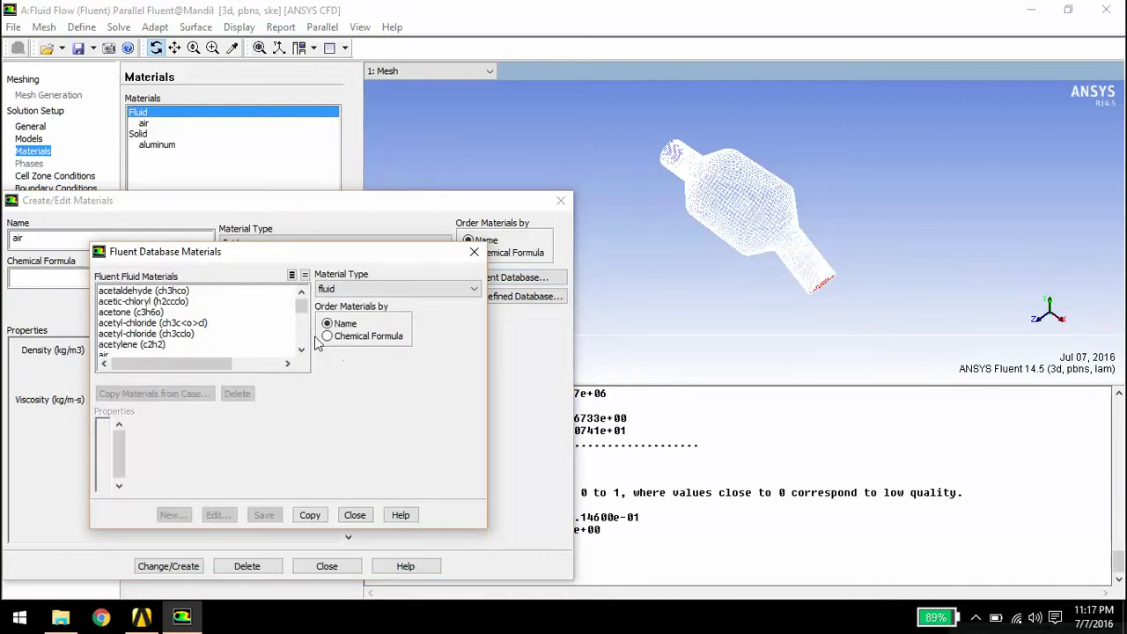
{"action": "left_click_drag", "start_coordinate": [299, 315], "coordinate": [297, 337]}
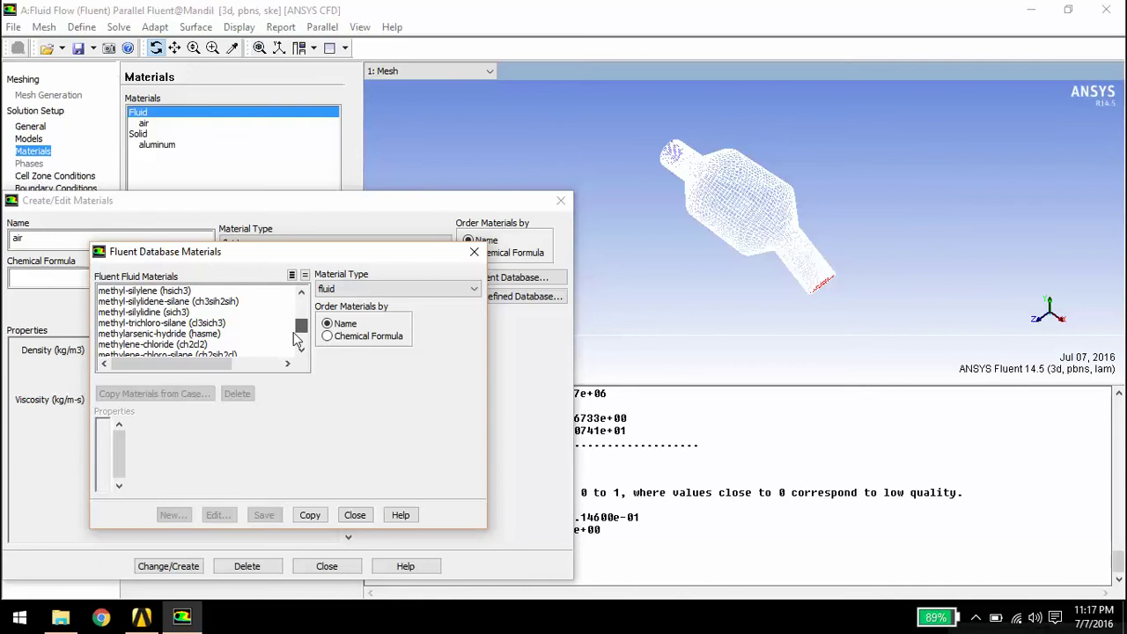
{"action": "left_click", "coordinate": [299, 350]}
{"action": "left_click", "coordinate": [299, 349]}
{"action": "left_click", "coordinate": [284, 343]}
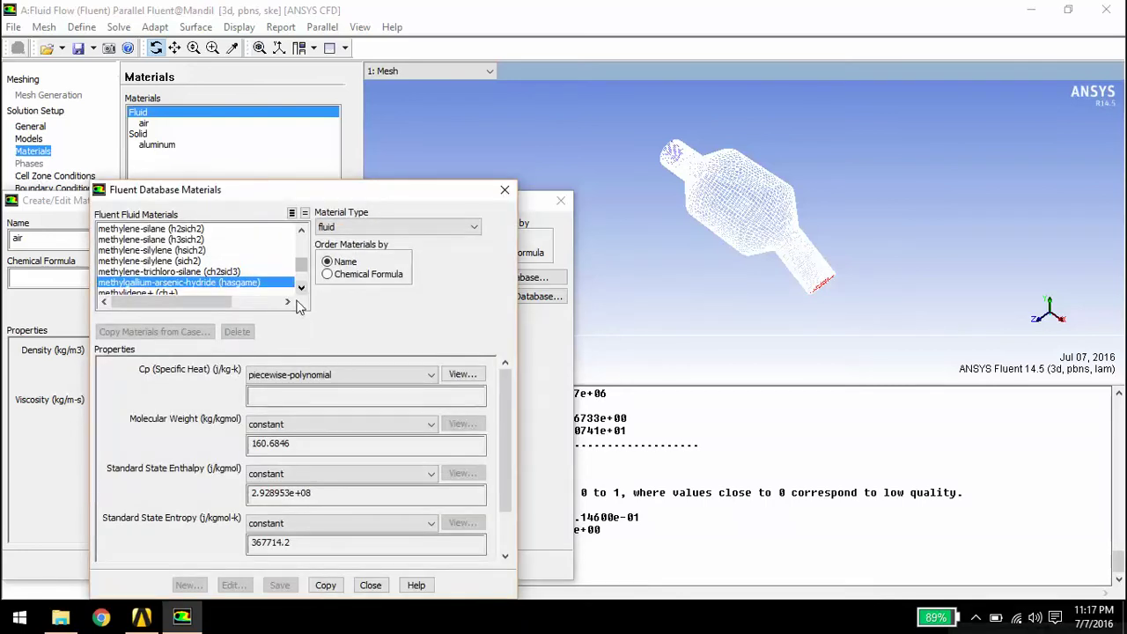
{"action": "left_click", "coordinate": [300, 291]}
{"action": "left_click", "coordinate": [300, 290]}
{"action": "left_click", "coordinate": [300, 291]}
{"action": "left_click", "coordinate": [300, 291]}
{"action": "left_click", "coordinate": [300, 290]}
{"action": "left_click", "coordinate": [300, 290]}
{"action": "left_click", "coordinate": [300, 291]}
{"action": "left_click", "coordinate": [300, 290]}
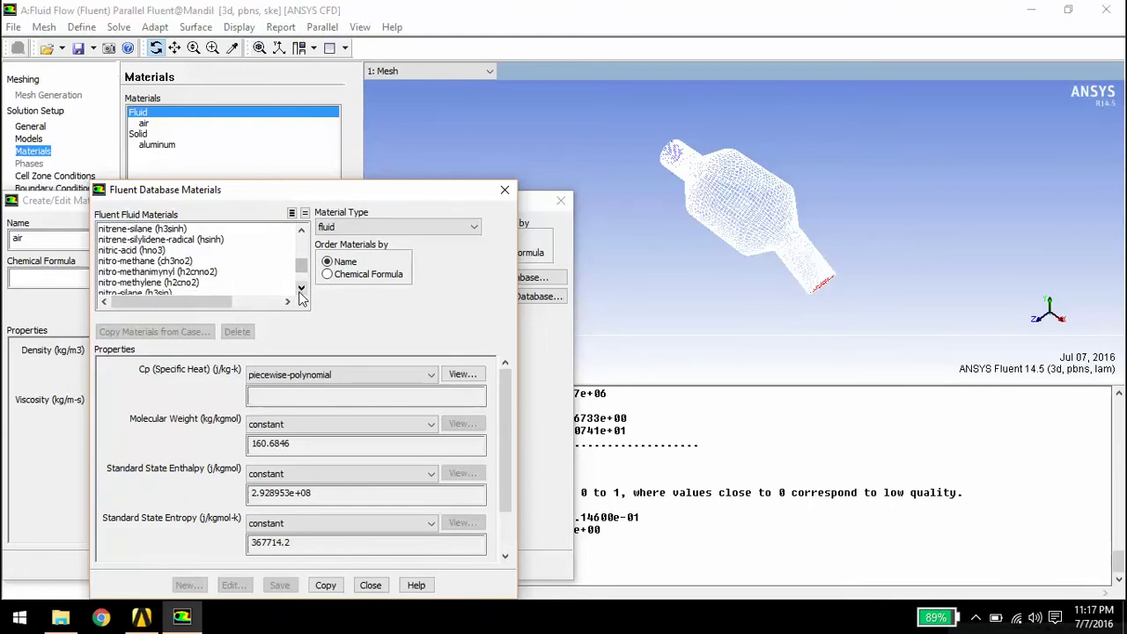
{"action": "left_click", "coordinate": [300, 291]}
{"action": "left_click", "coordinate": [300, 290]}
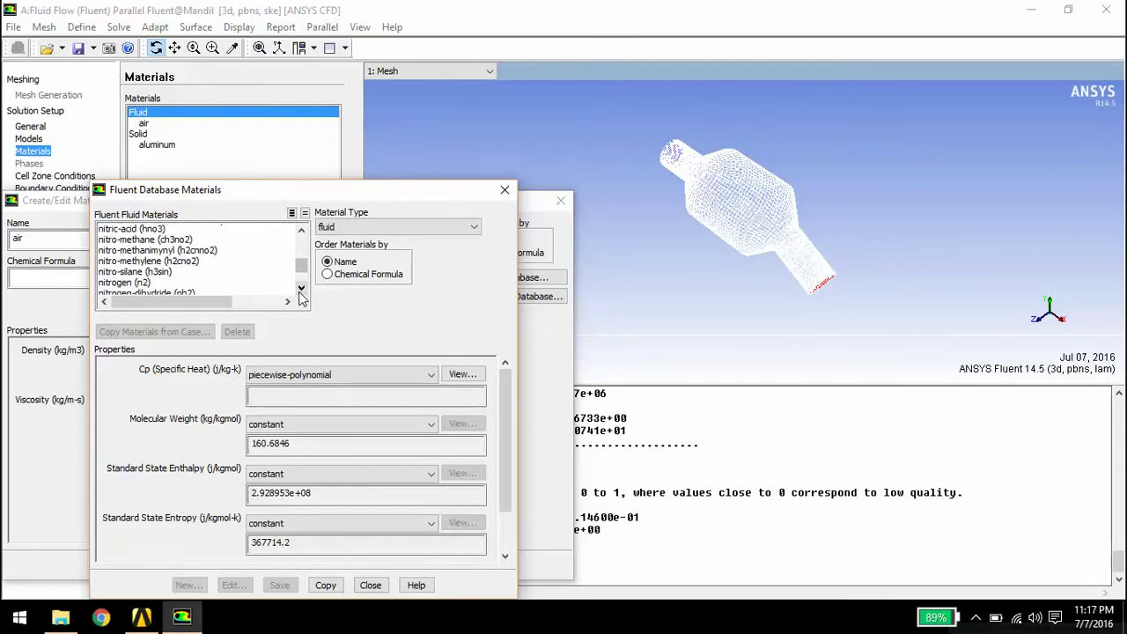
{"action": "left_click", "coordinate": [199, 282]}
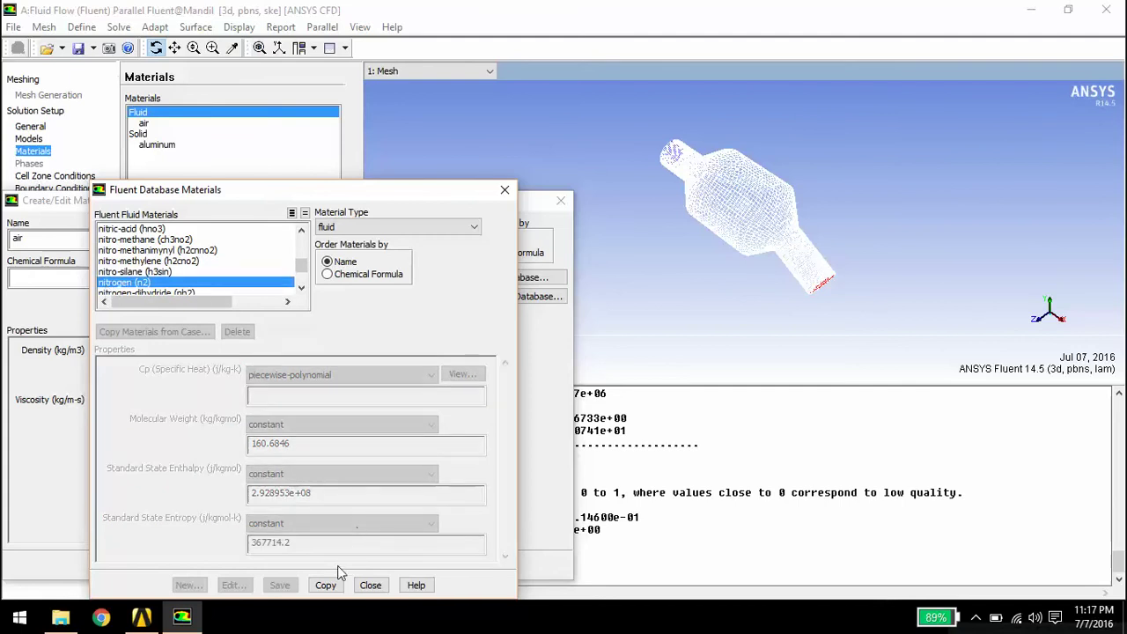
{"action": "left_click", "coordinate": [328, 585]}
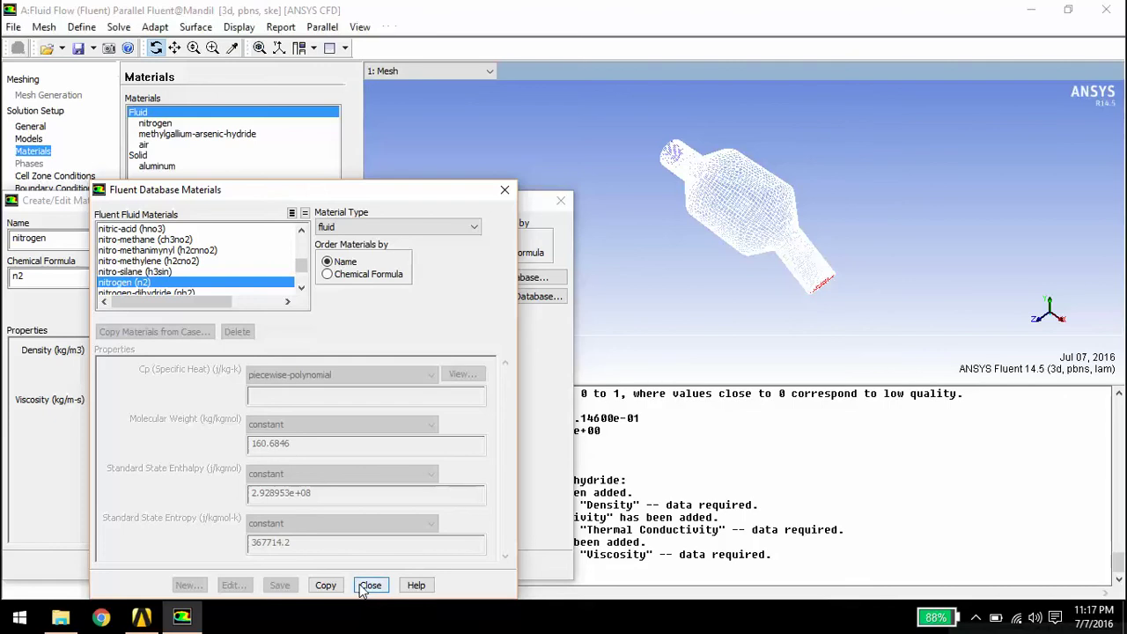
{"action": "left_click", "coordinate": [369, 586]}
{"action": "left_click", "coordinate": [560, 201]}
Delete methylgallium-arsenic-hydride from the case's fluid materials
{"action": "left_click", "coordinate": [234, 126]}
{"action": "left_click", "coordinate": [229, 135]}
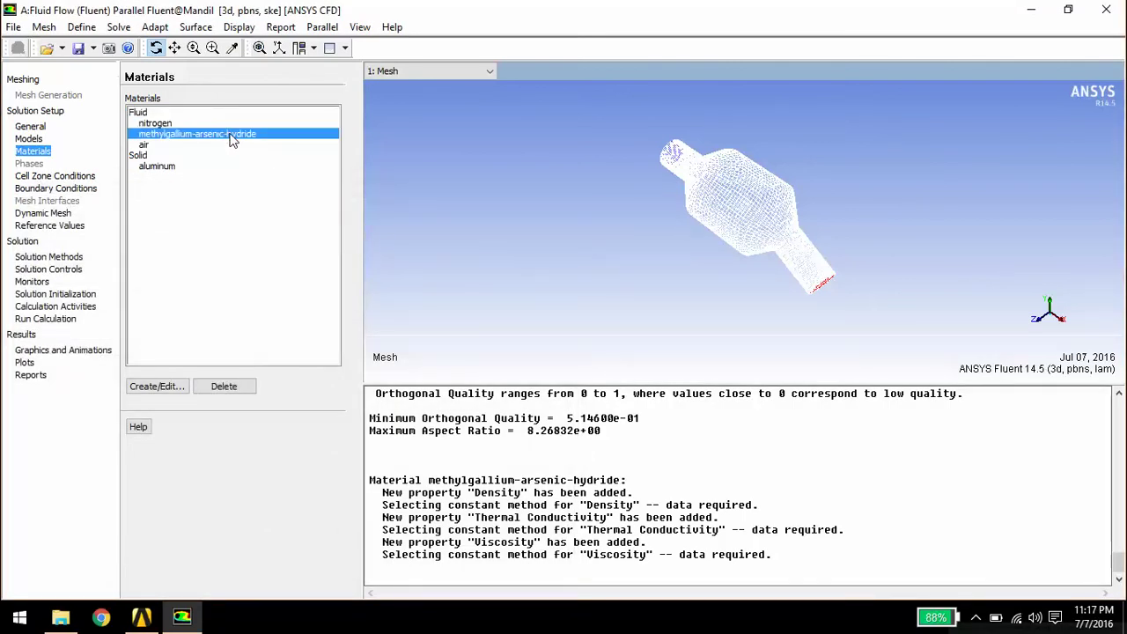
{"action": "left_click", "coordinate": [222, 394]}
Assign nitrogen as the material of the fluid cell zone
{"action": "left_click", "coordinate": [49, 176]}
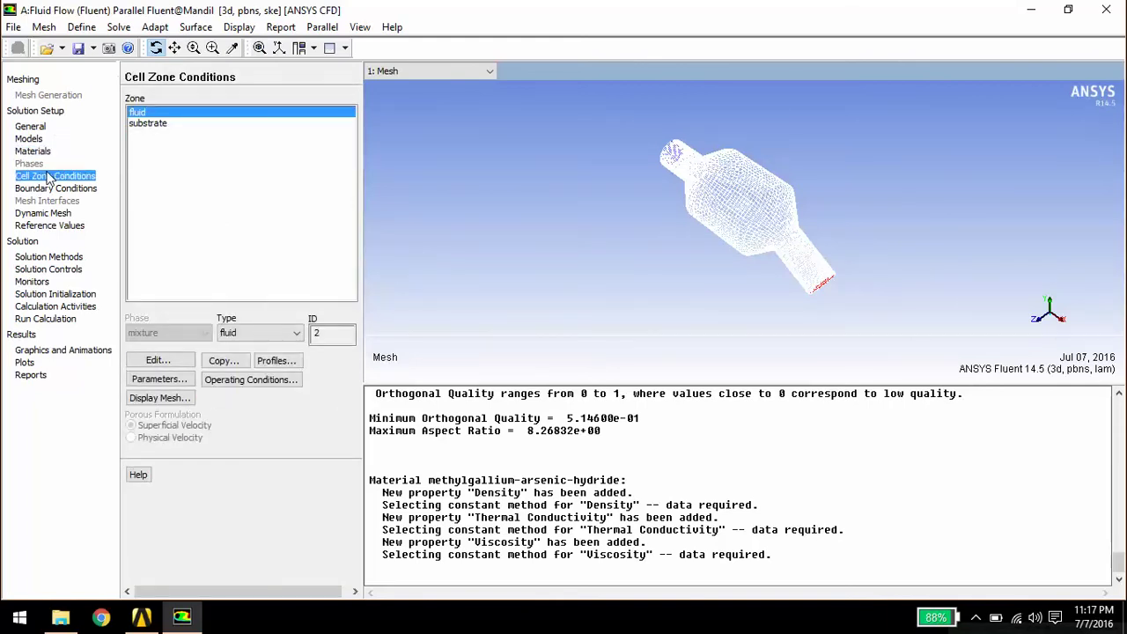
{"action": "left_click", "coordinate": [142, 126]}
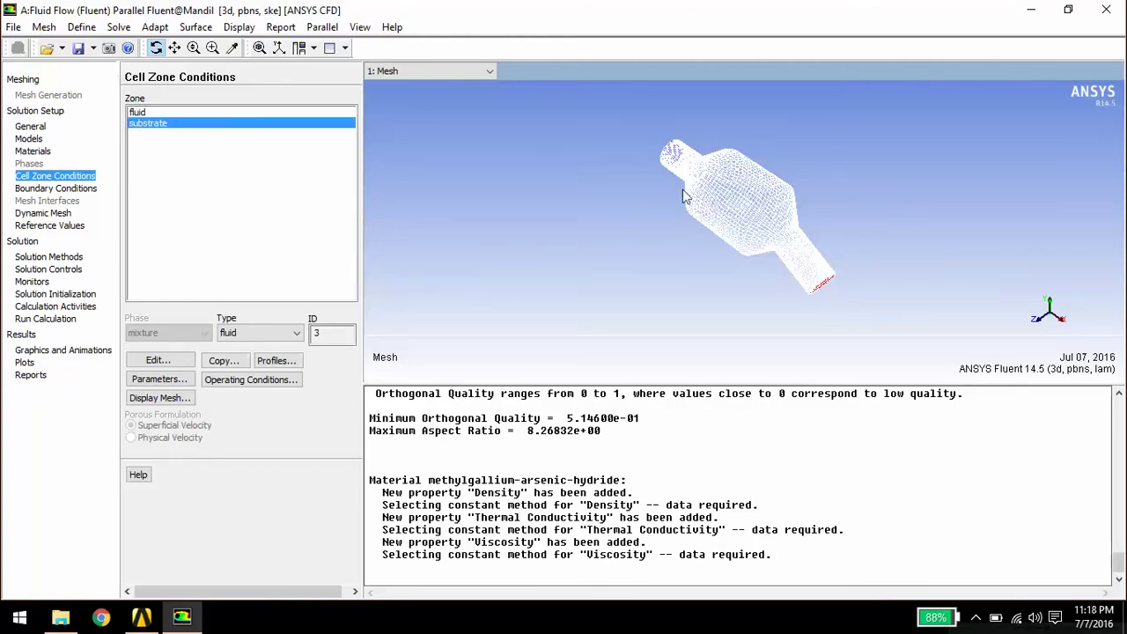
{"action": "left_click", "coordinate": [175, 112]}
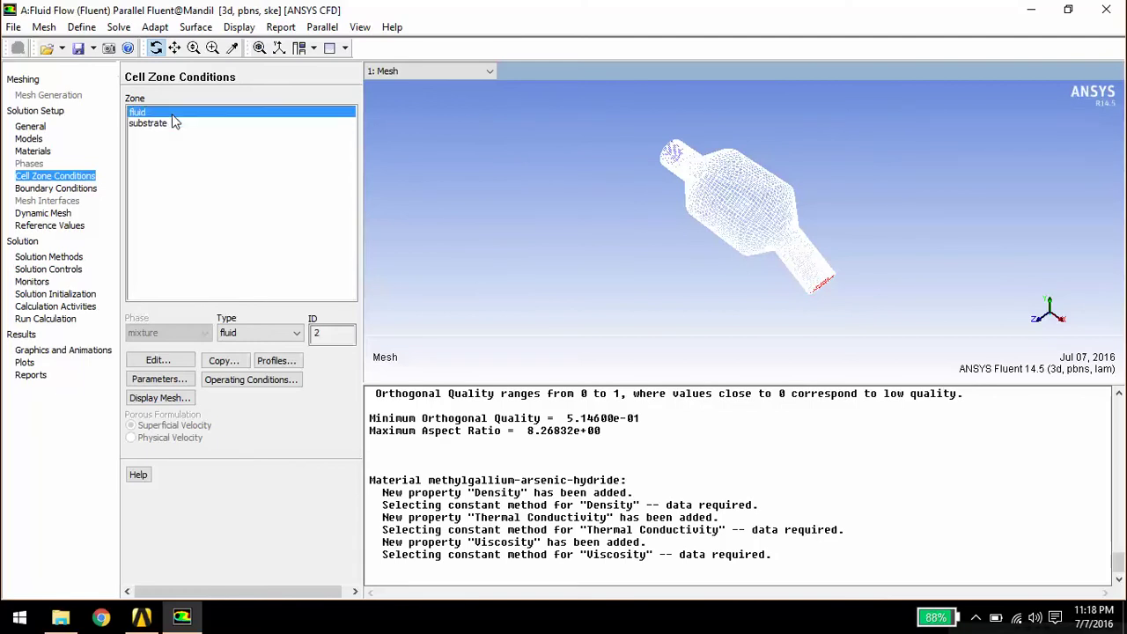
{"action": "left_click", "coordinate": [189, 361]}
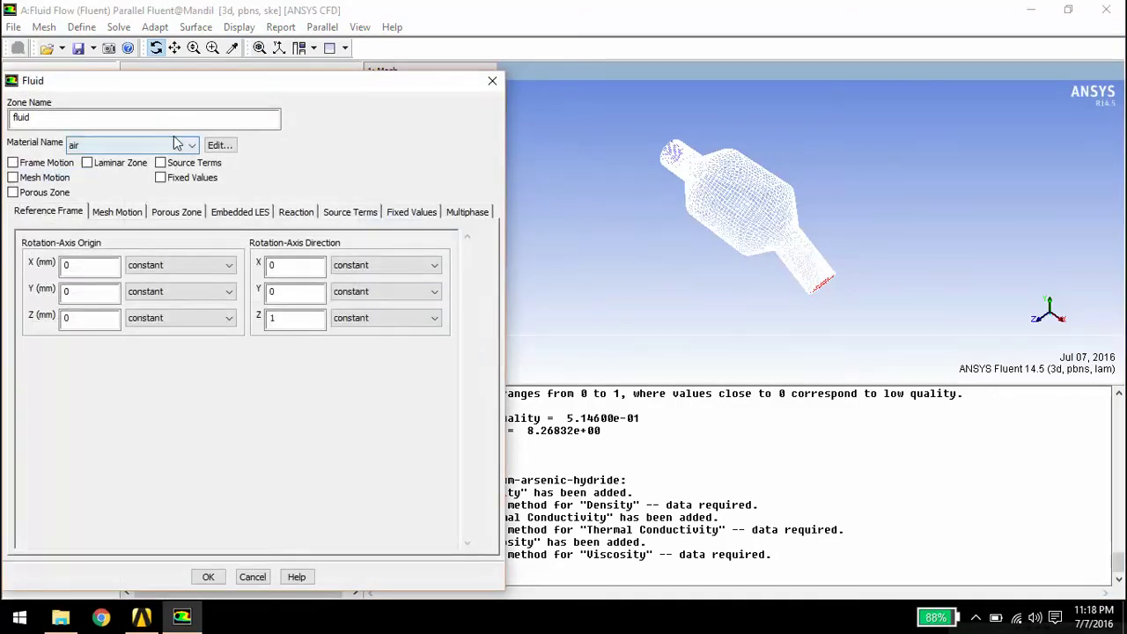
{"action": "left_click", "coordinate": [176, 145]}
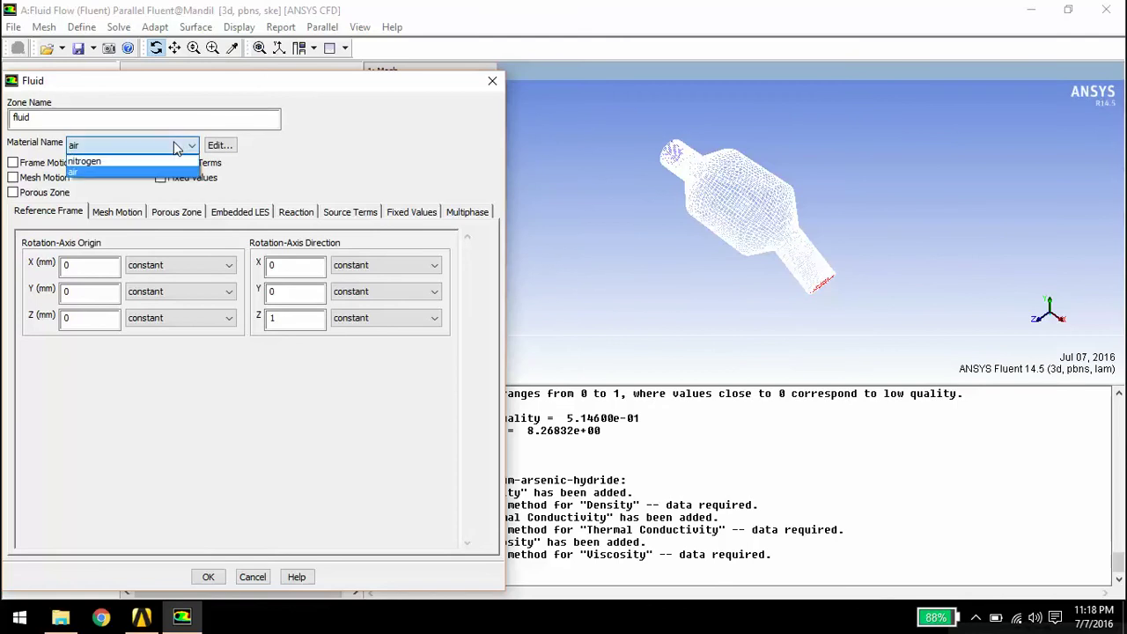
{"action": "left_click", "coordinate": [167, 162]}
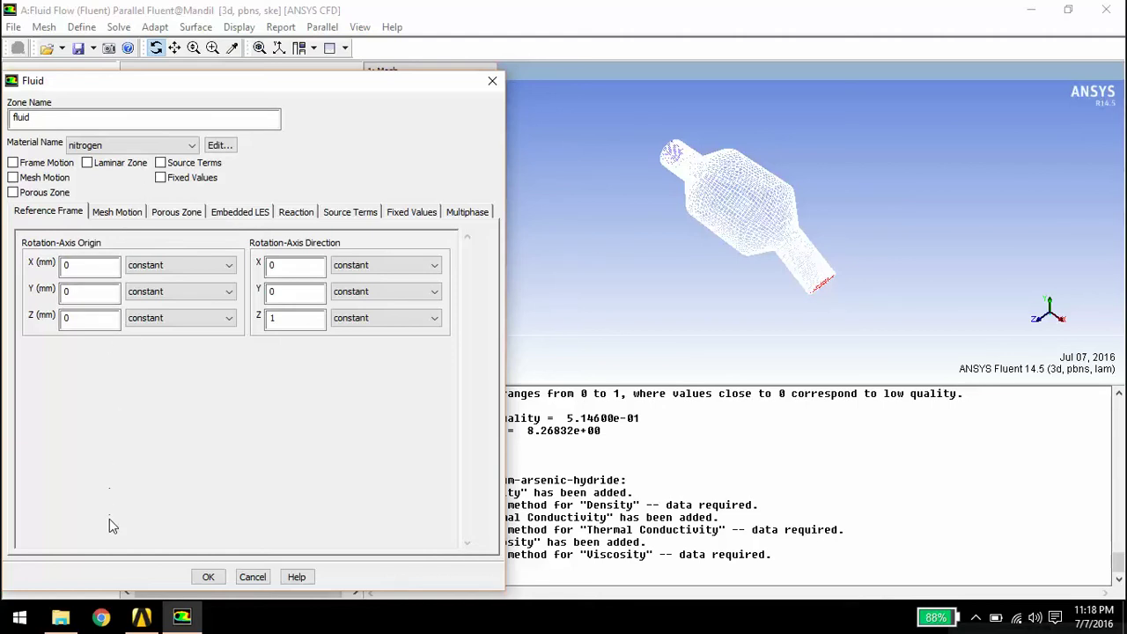
{"action": "left_click", "coordinate": [208, 577]}
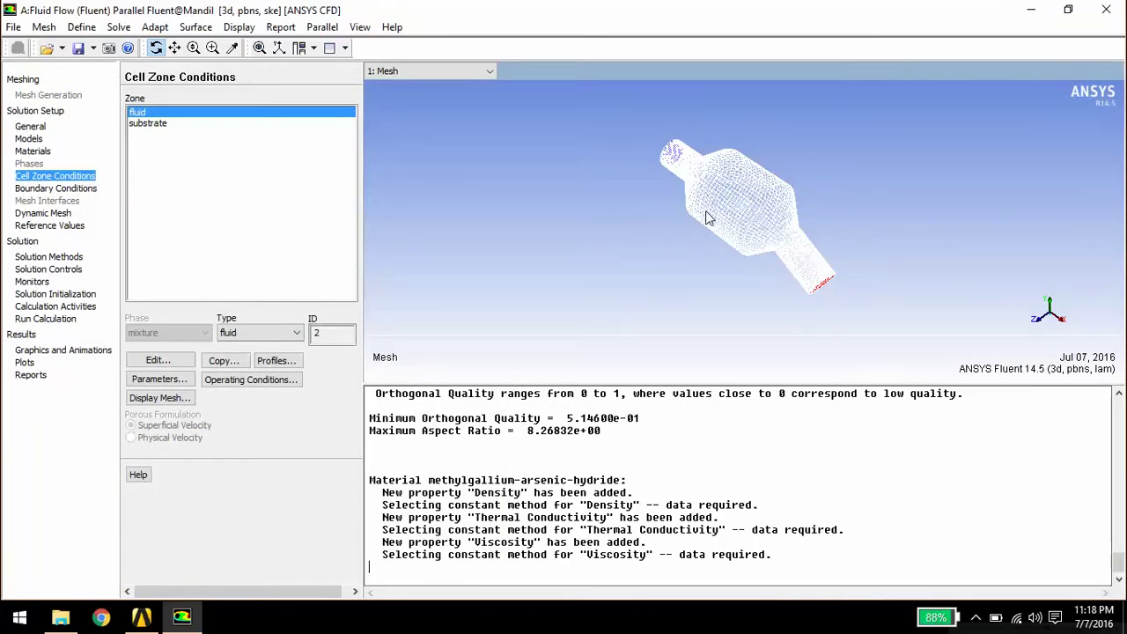
Assign nitrogen to the substrate cell zone and enable its Porous Zone and Laminar Zone options
{"action": "left_click", "coordinate": [139, 124]}
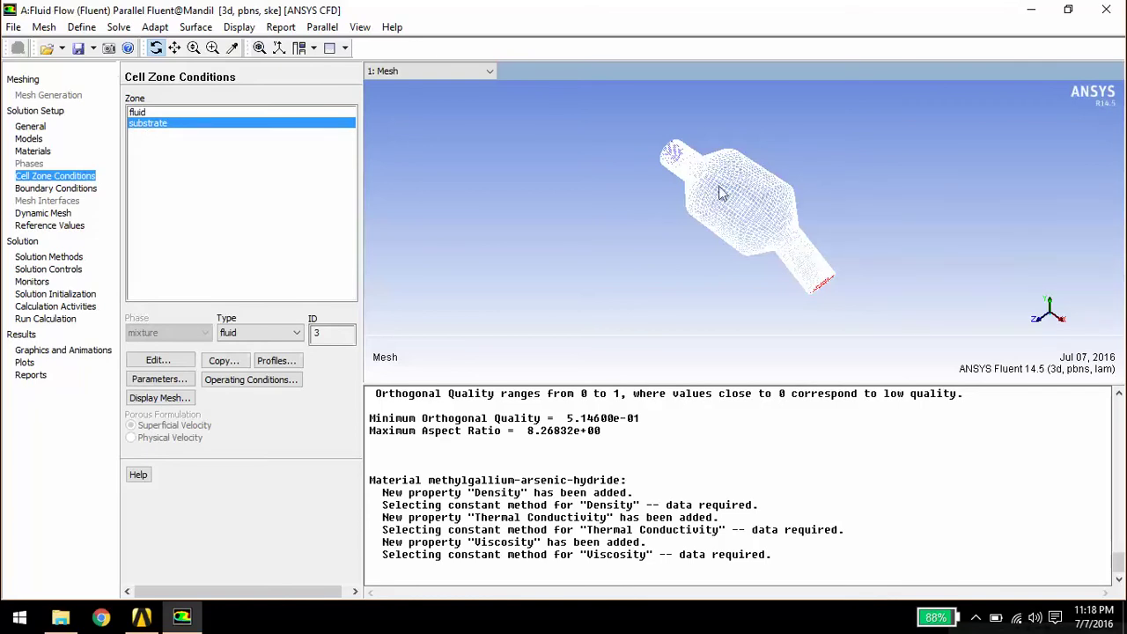
{"action": "left_click", "coordinate": [148, 356]}
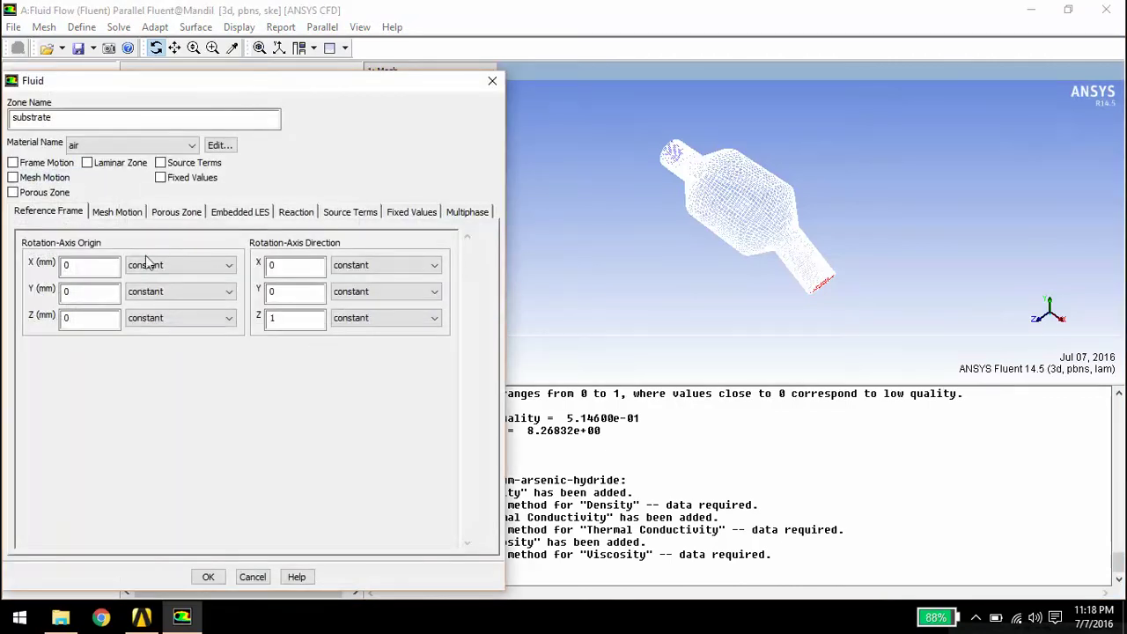
{"action": "left_click", "coordinate": [114, 150]}
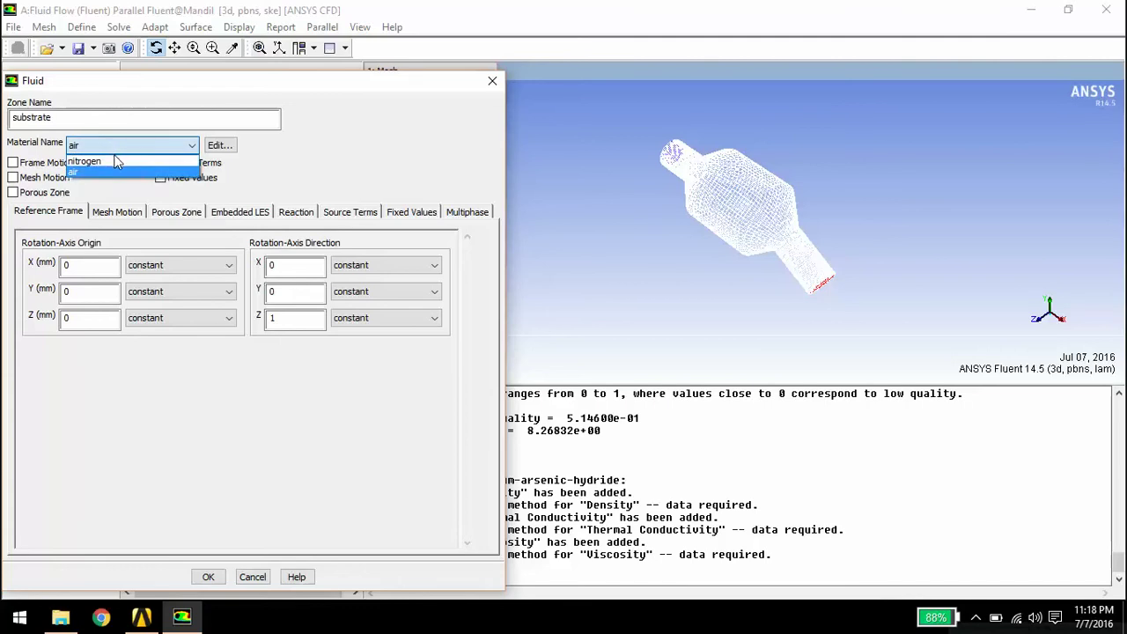
{"action": "left_click", "coordinate": [116, 159]}
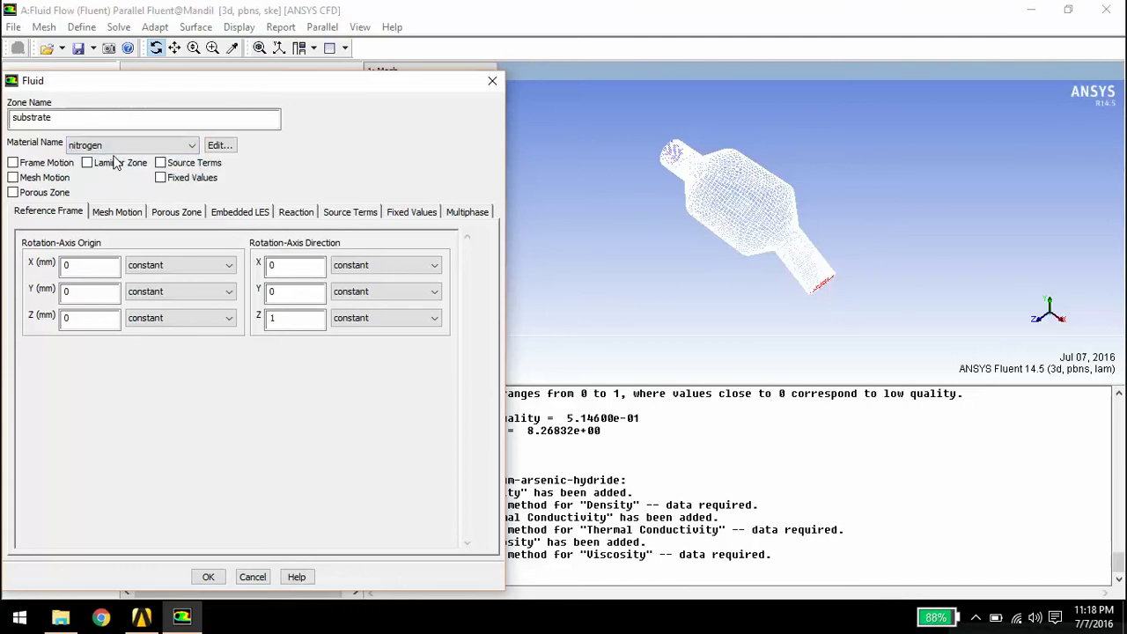
{"action": "left_click", "coordinate": [16, 193]}
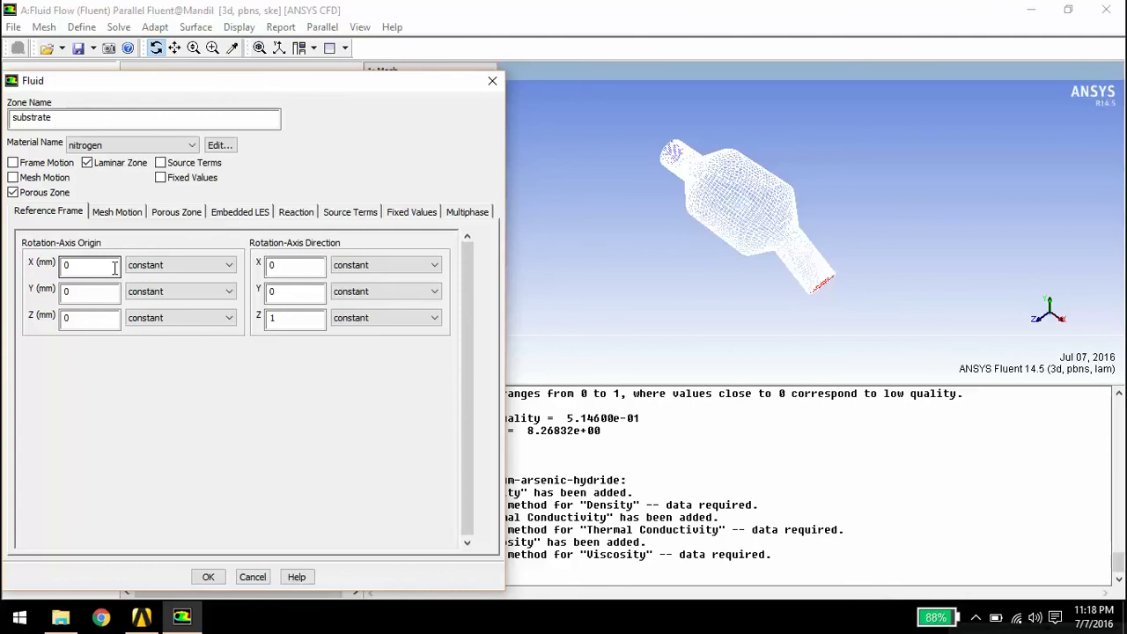
Set the substrate porous zone's Direction-1 viscous resistance to 3.486e7 1/m2
{"action": "left_click", "coordinate": [171, 219]}
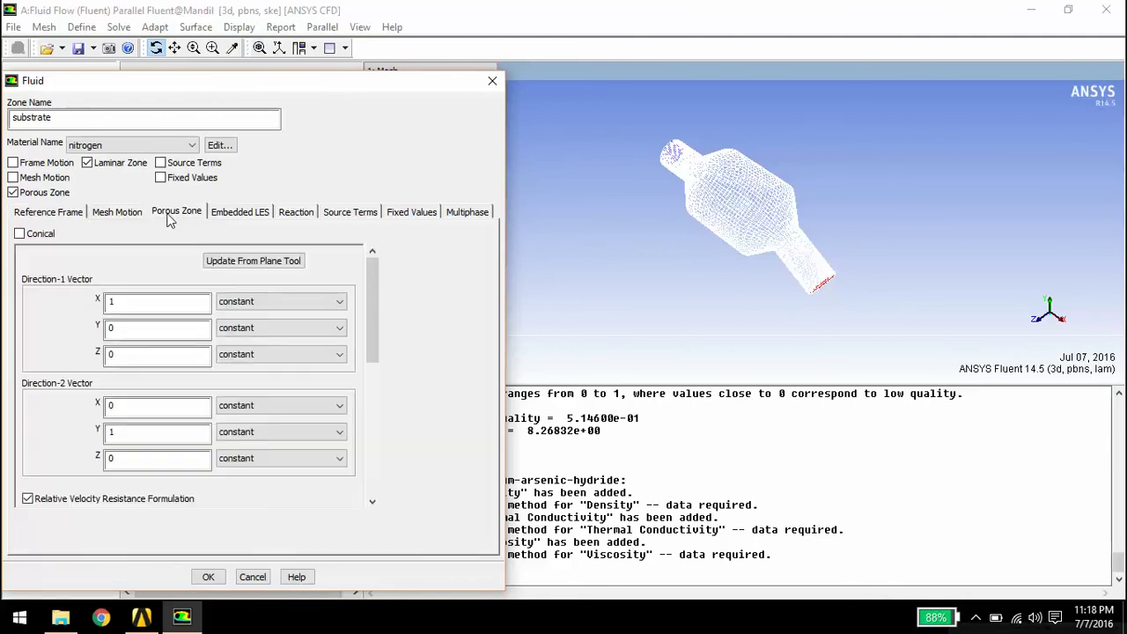
{"action": "left_click", "coordinate": [152, 300]}
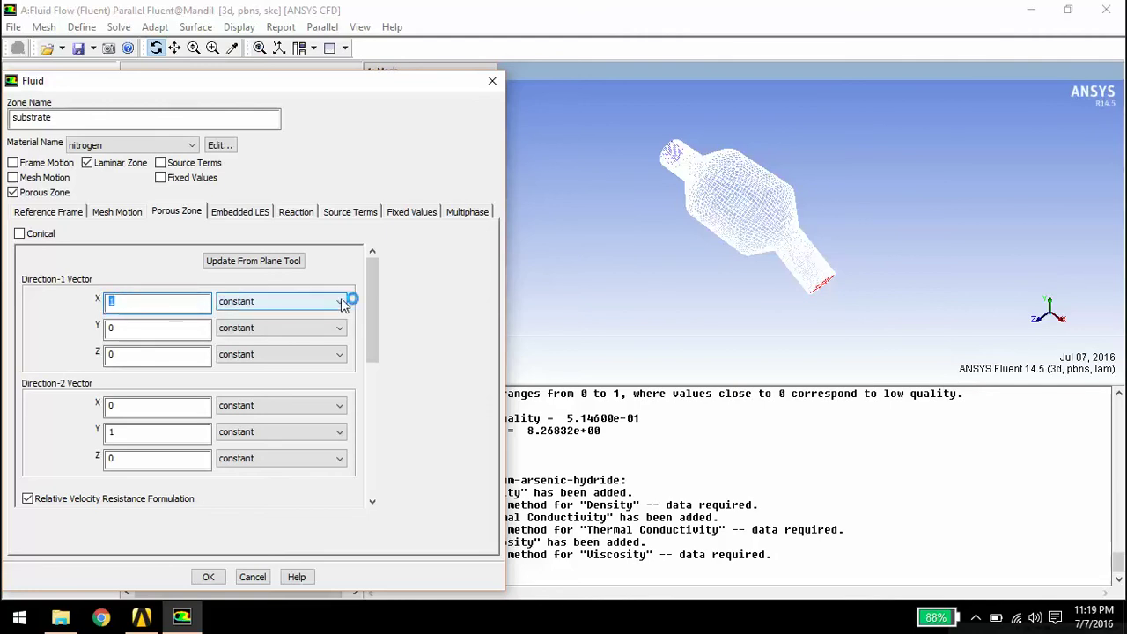
{"action": "left_click_drag", "start_coordinate": [372, 297], "coordinate": [369, 354]}
{"action": "left_click_drag", "start_coordinate": [368, 366], "coordinate": [386, 295]}
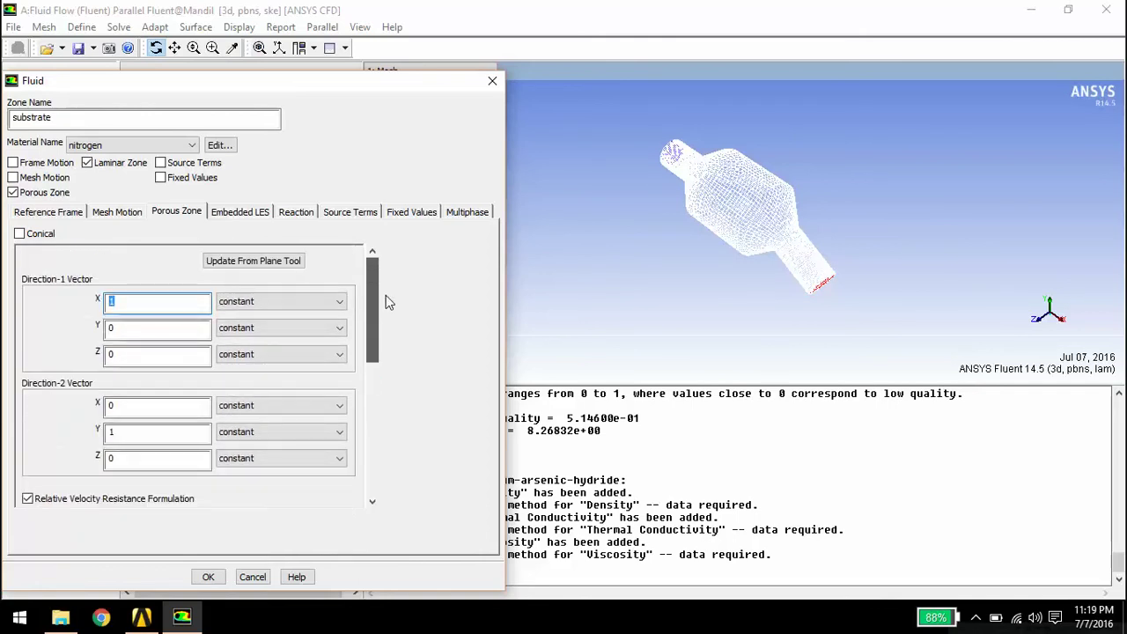
{"action": "left_click_drag", "start_coordinate": [386, 294], "coordinate": [368, 402]}
{"action": "left_click_drag", "start_coordinate": [123, 281], "coordinate": [85, 280]}
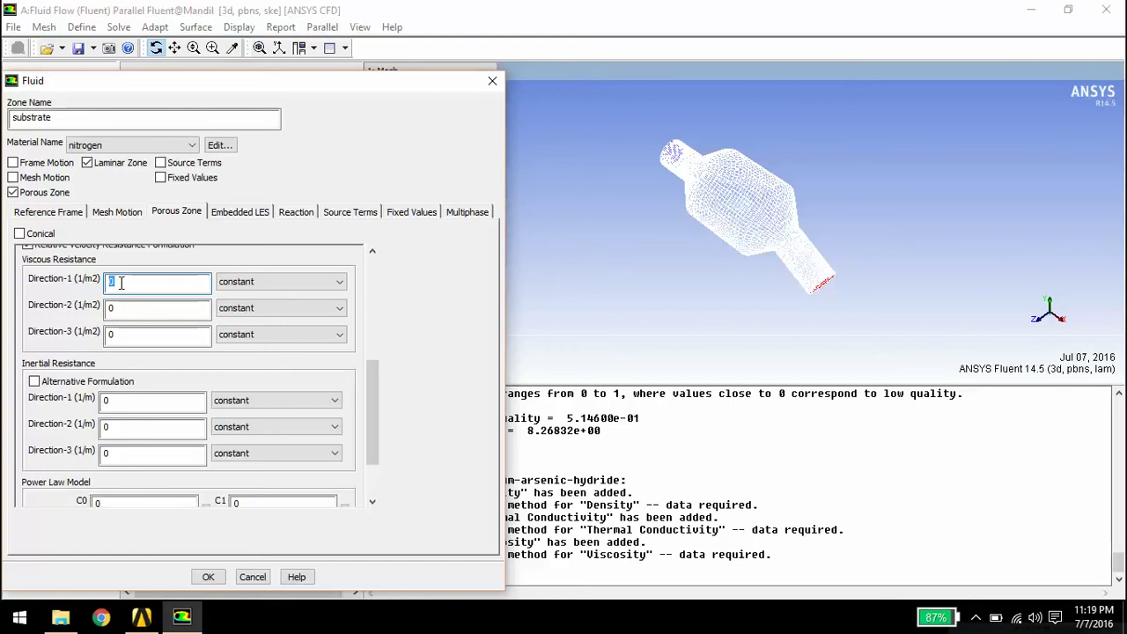
{"action": "type", "text": "3.486e7"}
Set the substrate's Direction-2 and Direction-3 viscous resistances to 3.486e10 1/m2 each
{"action": "left_click", "coordinate": [140, 307]}
{"action": "double_click", "coordinate": [141, 308]}
{"action": "type", "text": "3.4866"}
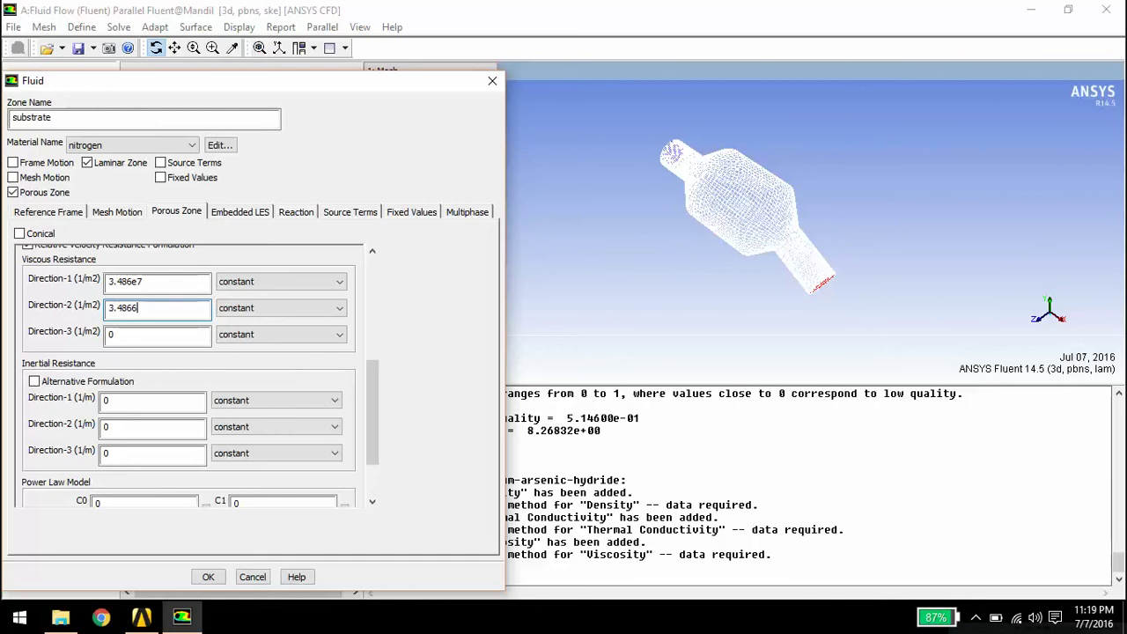
{"action": "type", "text": "e10"}
{"action": "key", "text": "Tab"}
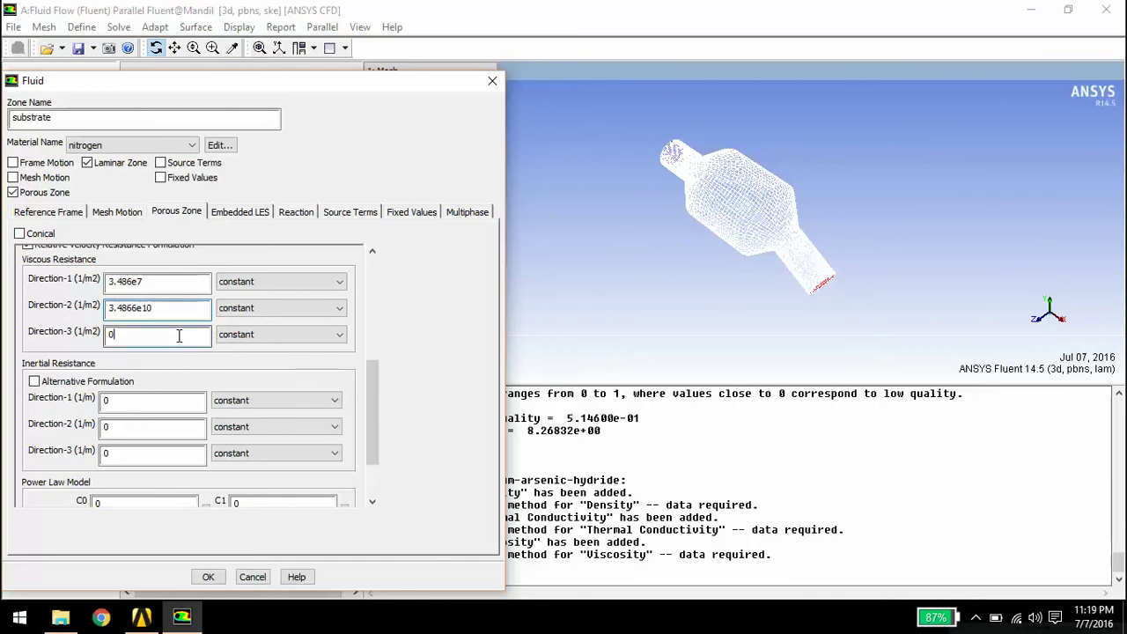
{"action": "type", "text": "3."}
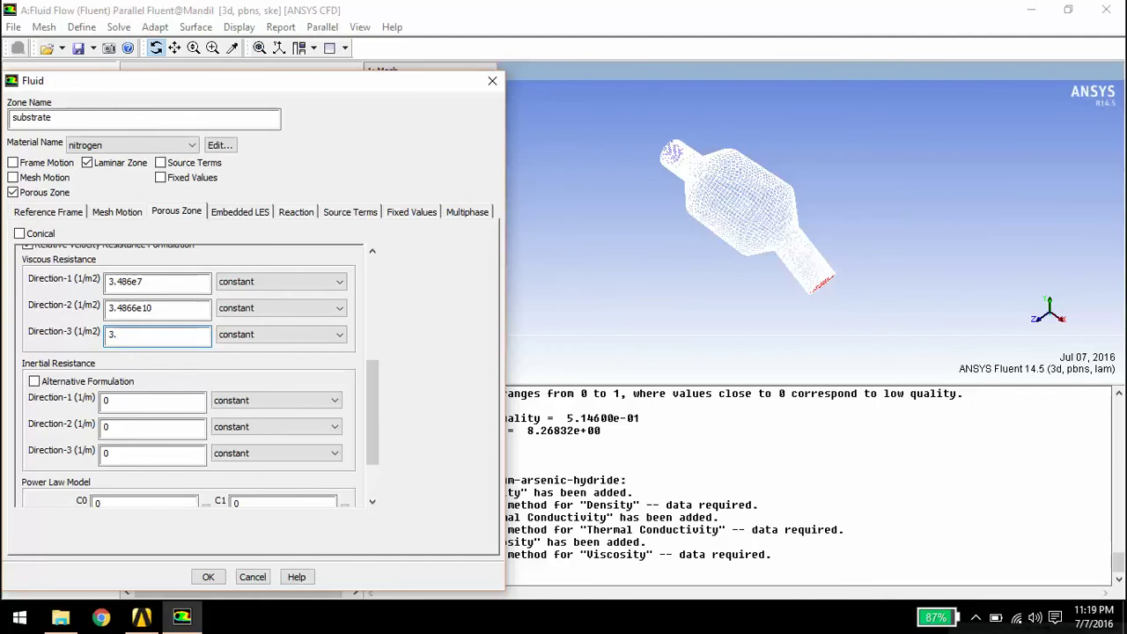
{"action": "type", "text": "486e19"}
{"action": "key", "text": "BackSpace"}
{"action": "type", "text": "0"}
{"action": "left_click", "coordinate": [136, 308]}
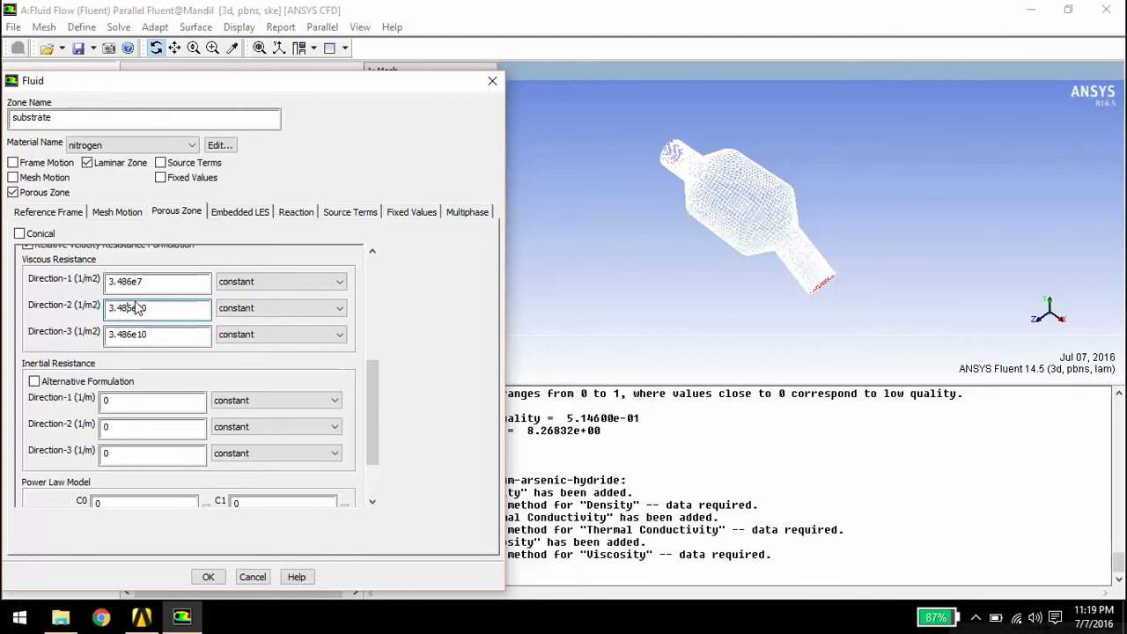
Set the substrate's inertial resistances to 20.414 1/m in Direction-1 and 20414 1/m in Direction-2 and Direction-3, and apply the zone settings
{"action": "left_click", "coordinate": [103, 402]}
{"action": "double_click", "coordinate": [103, 402]}
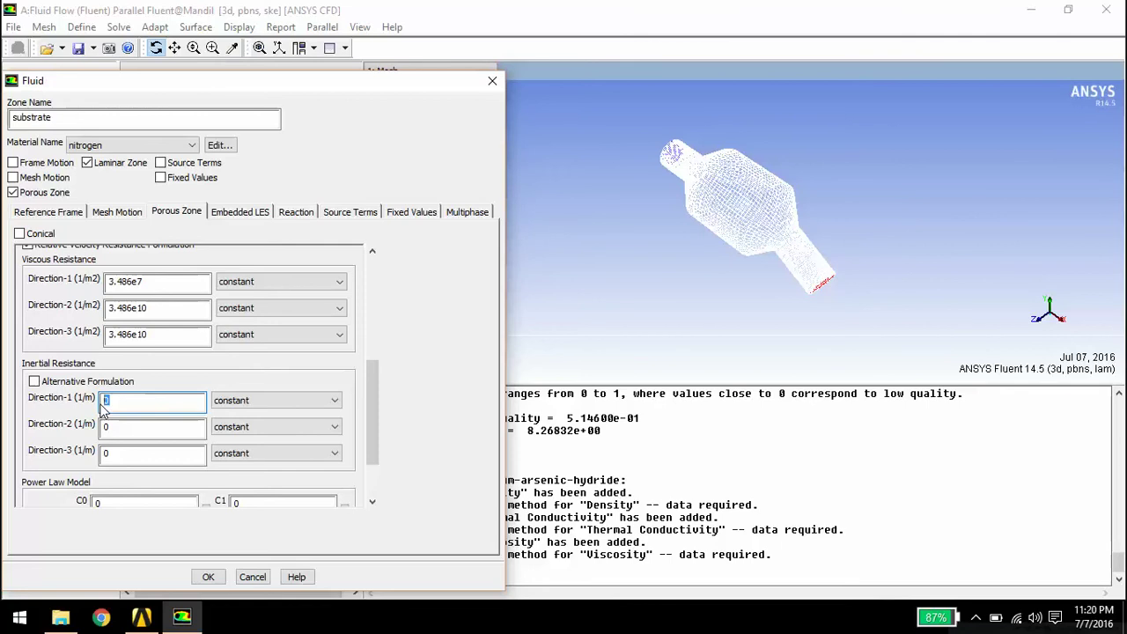
{"action": "type", "text": "20.414"}
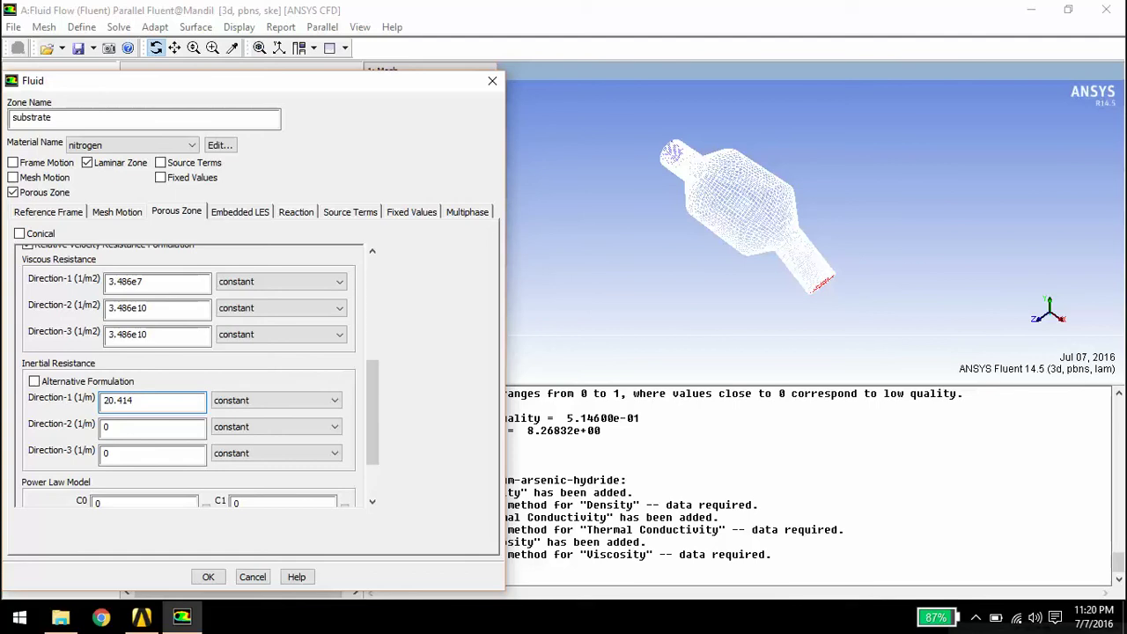
{"action": "left_click", "coordinate": [138, 428]}
{"action": "type", "text": "20414"}
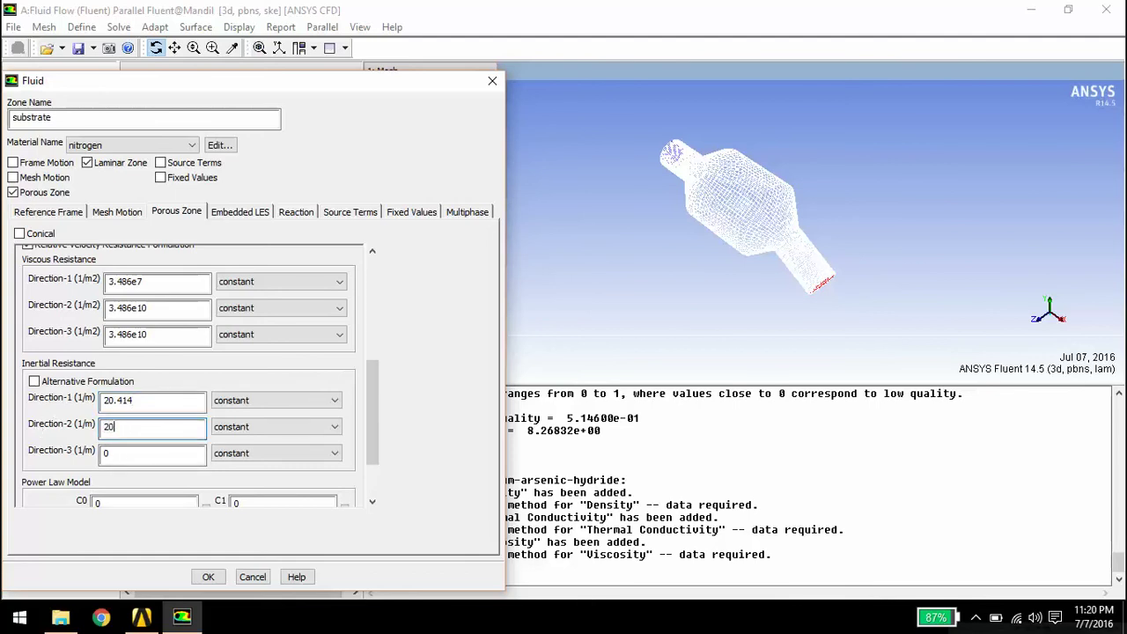
{"action": "key", "text": "Tab"}
{"action": "type", "text": "20414"}
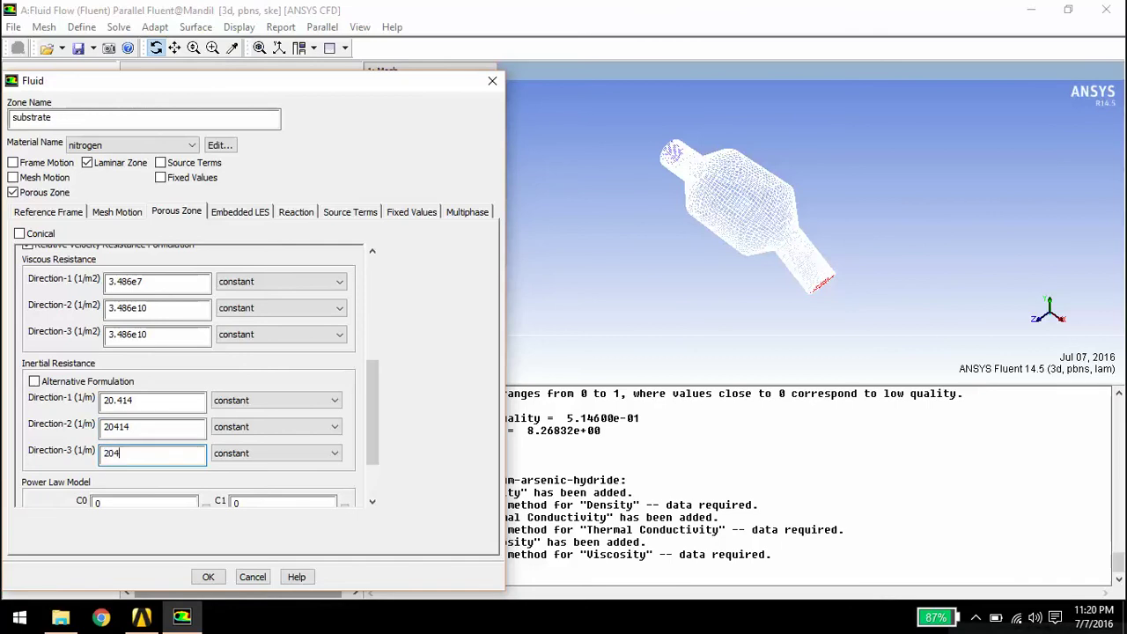
{"action": "left_click", "coordinate": [208, 577]}
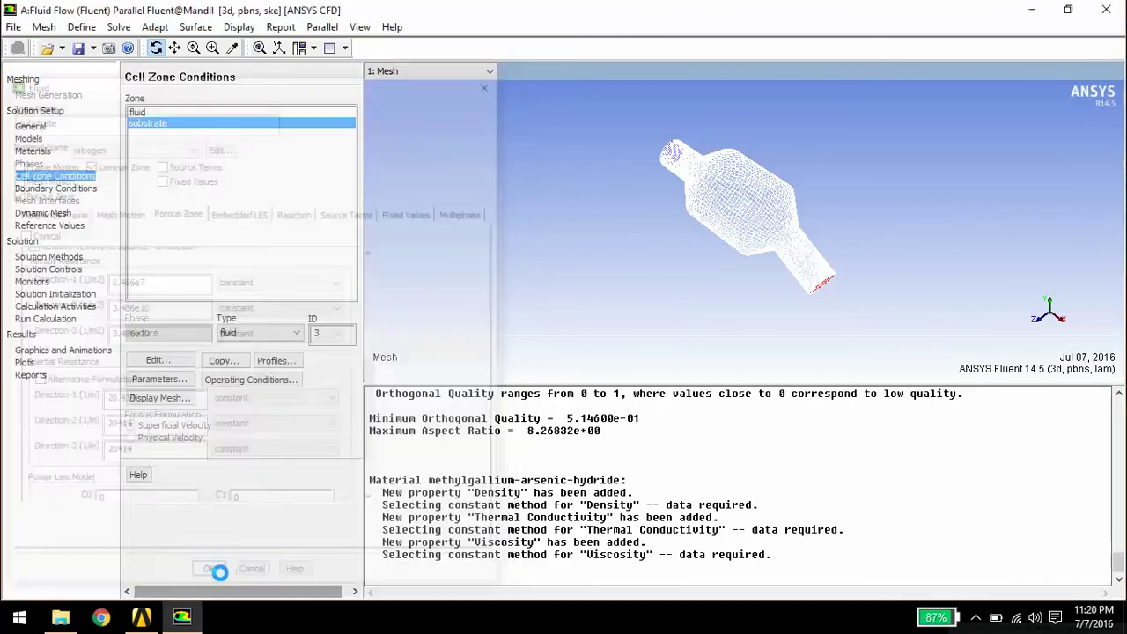
Set the velocity magnitude of the inlet boundary to 22.6 m/s
{"action": "left_click", "coordinate": [32, 189]}
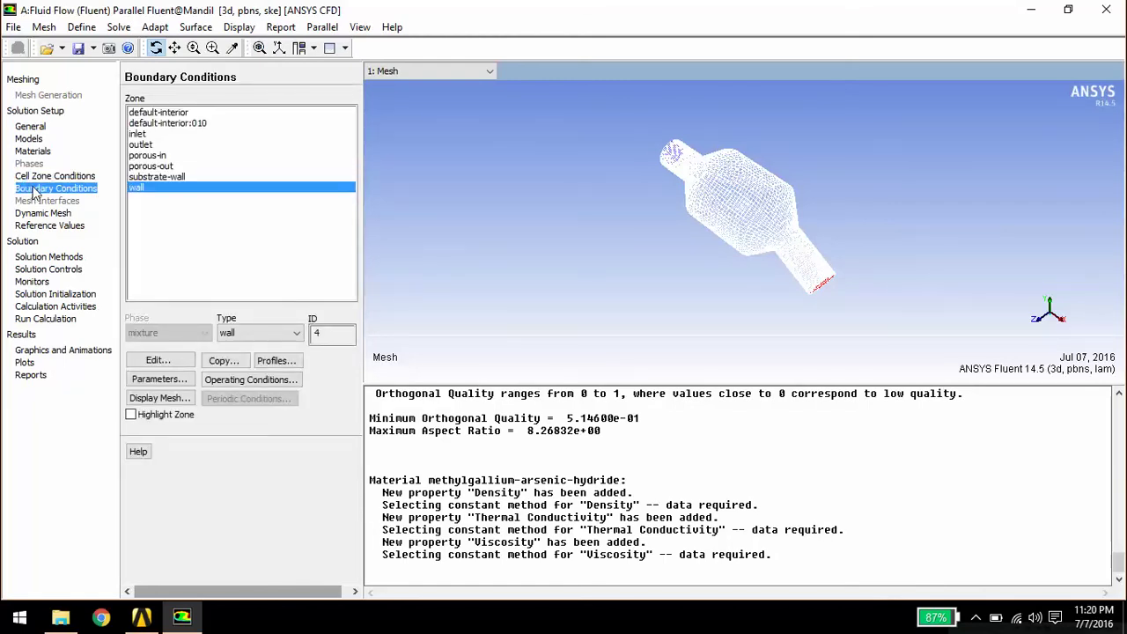
{"action": "left_click", "coordinate": [133, 135]}
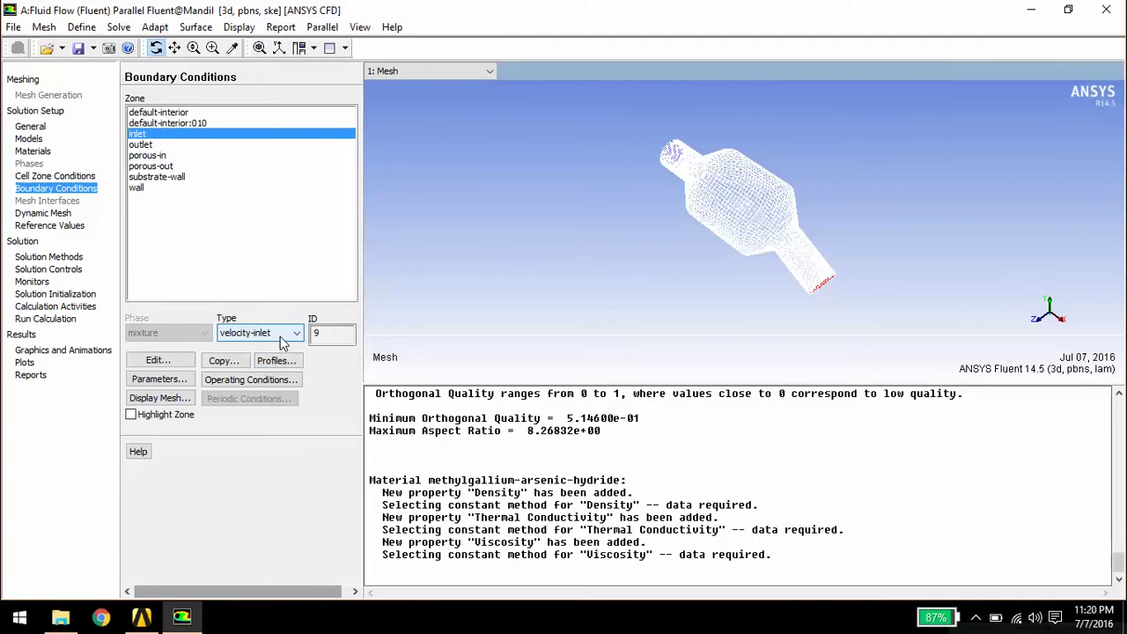
{"action": "left_click", "coordinate": [158, 361]}
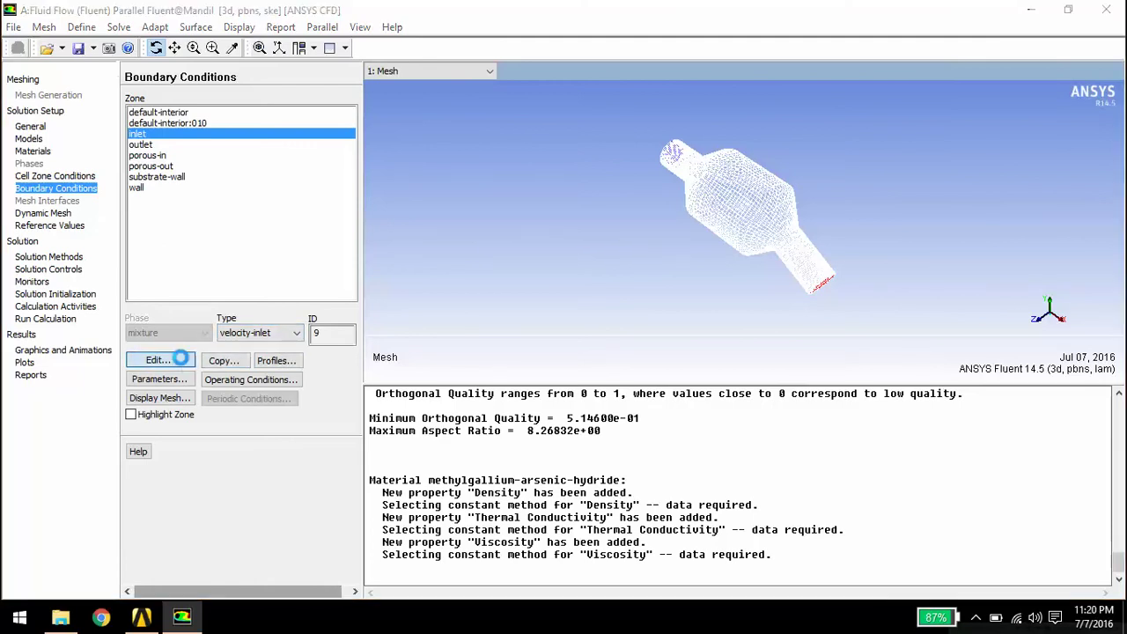
{"action": "double_click", "coordinate": [199, 342]}
{"action": "type", "text": "22.6"}
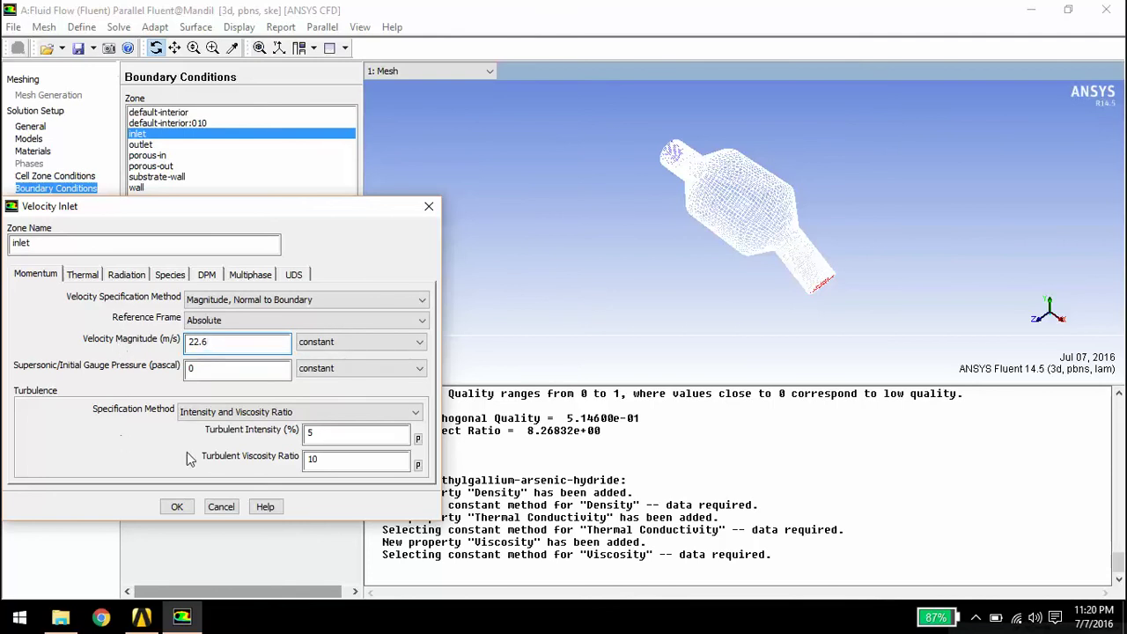
Specify the inlet turbulence by Intensity and Hydraulic Diameter, with 10% turbulent intensity and a 42 mm hydraulic diameter
{"action": "left_click", "coordinate": [331, 421]}
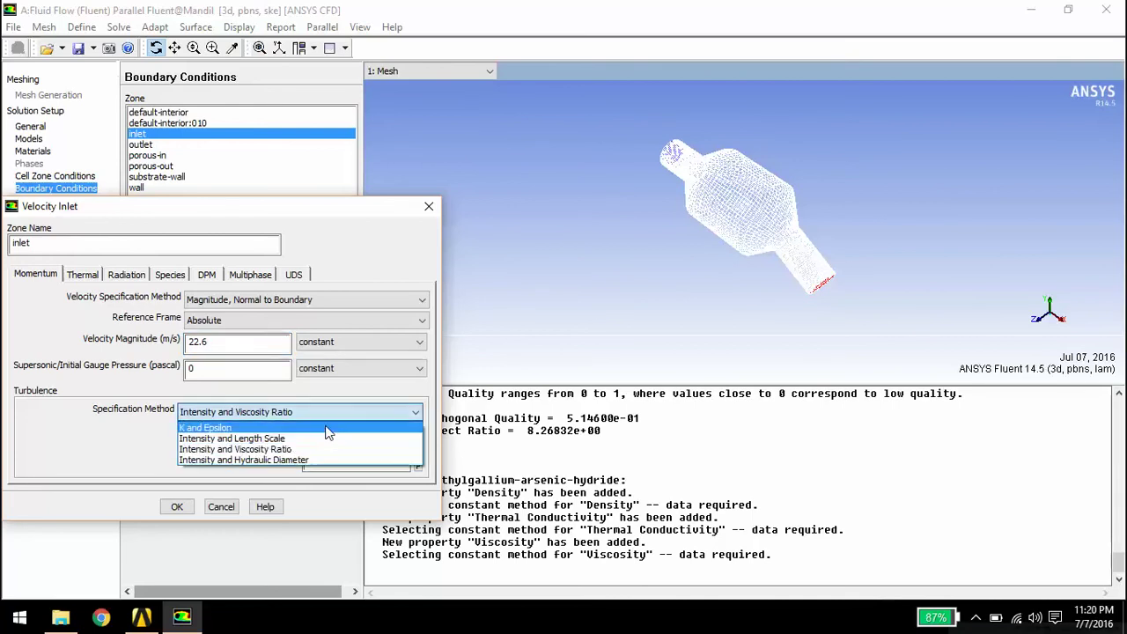
{"action": "left_click", "coordinate": [301, 457]}
{"action": "double_click", "coordinate": [325, 438]}
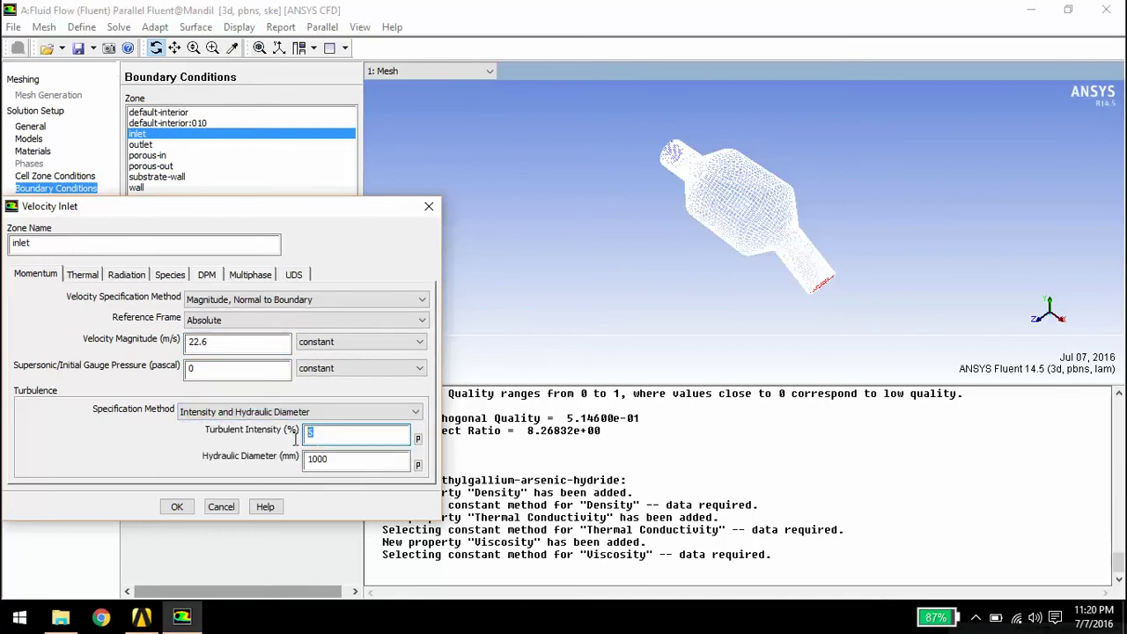
{"action": "type", "text": "10"}
{"action": "left_click_drag", "start_coordinate": [336, 457], "coordinate": [301, 461]}
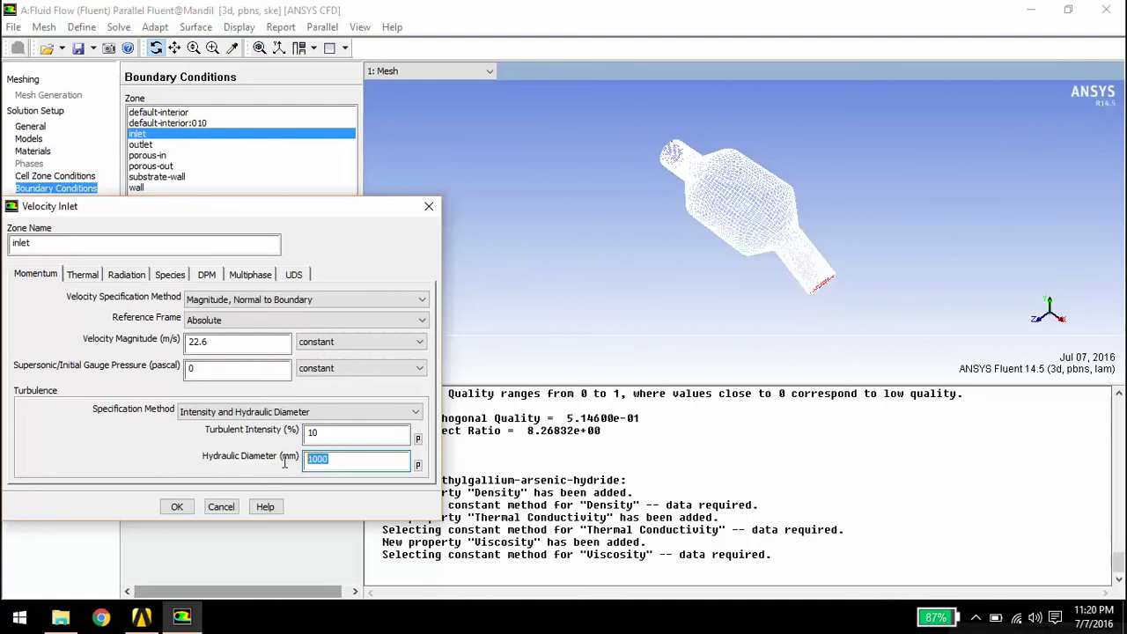
{"action": "type", "text": "42"}
{"action": "left_click", "coordinate": [171, 510]}
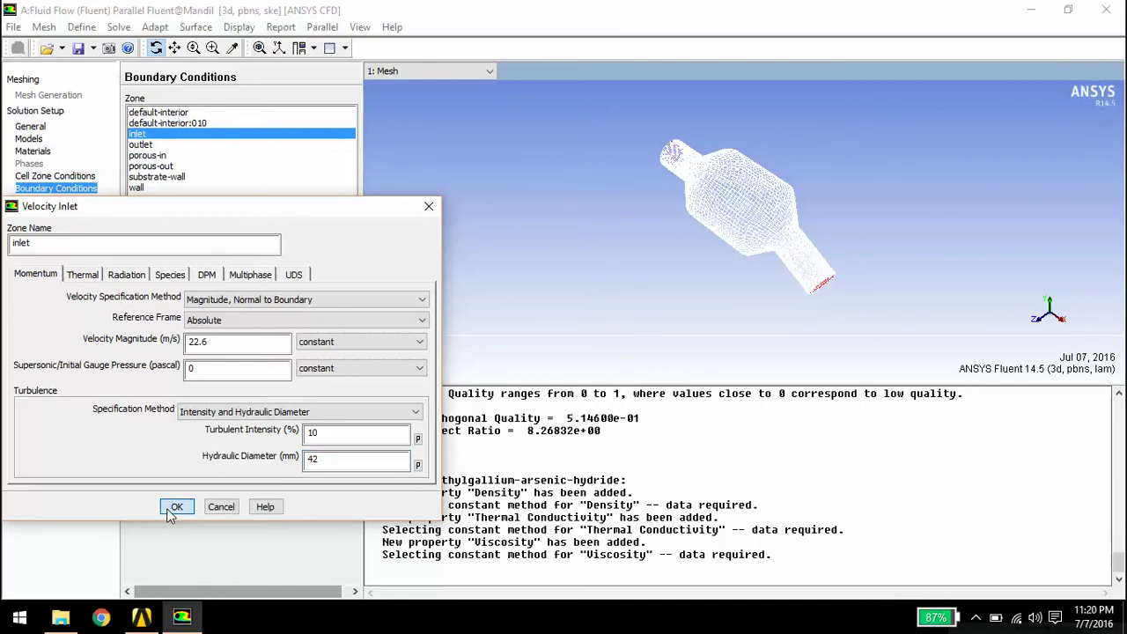
{"action": "left_click", "coordinate": [173, 508]}
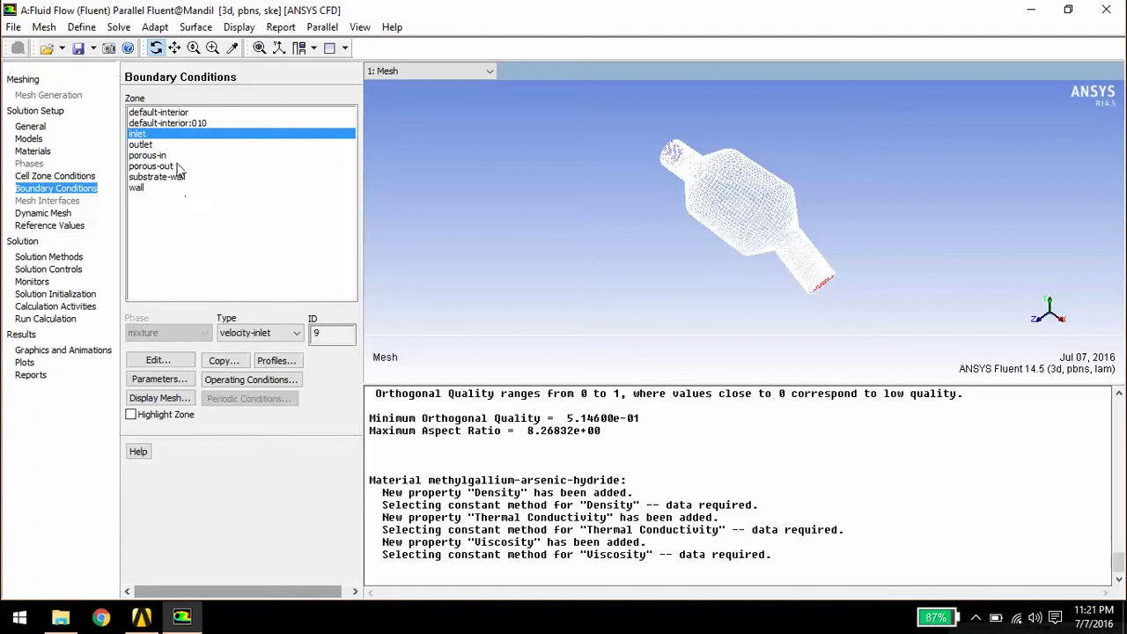
Specify the pressure outlet's turbulence by Intensity and Hydraulic Diameter, with 5% backflow turbulent intensity and a 42 mm backflow hydraulic diameter
{"action": "left_click", "coordinate": [146, 144]}
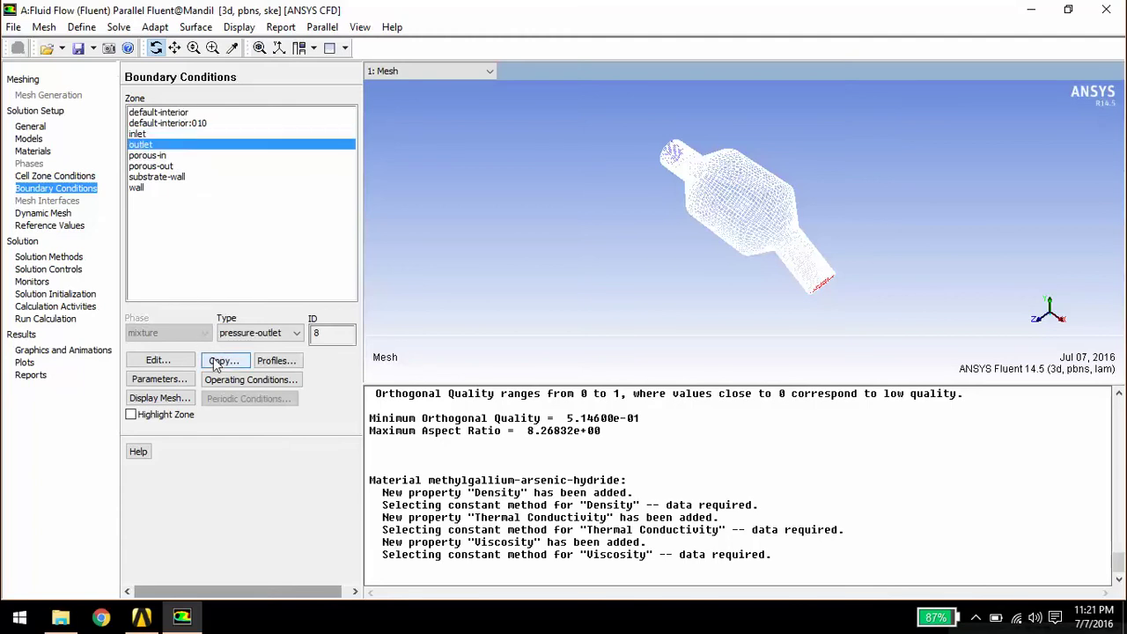
{"action": "left_click", "coordinate": [160, 360]}
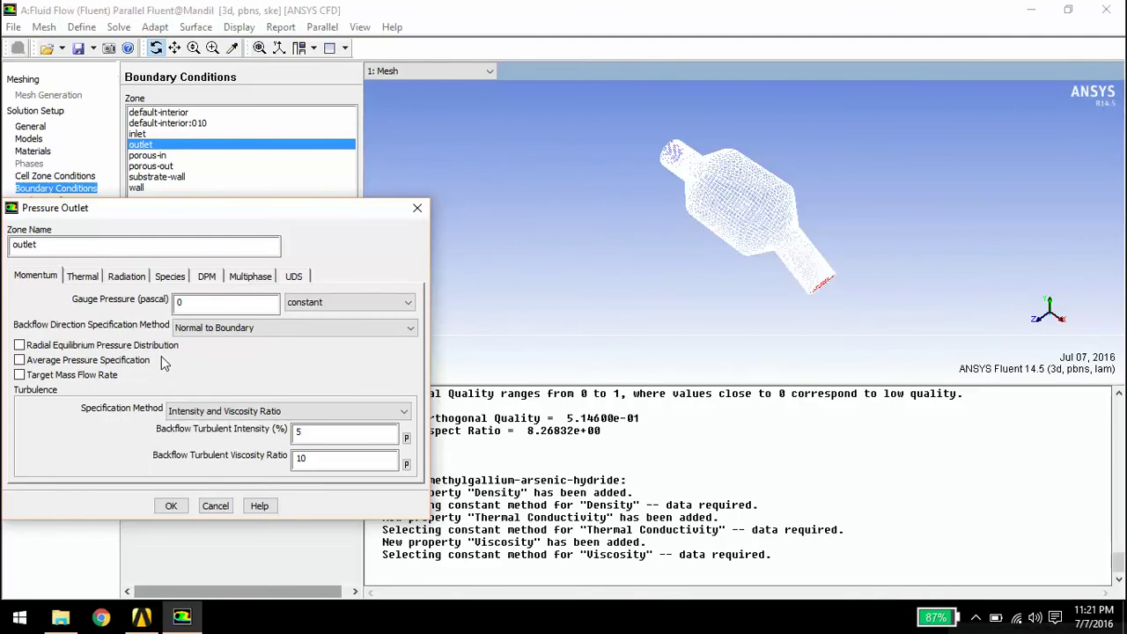
{"action": "left_click", "coordinate": [218, 330]}
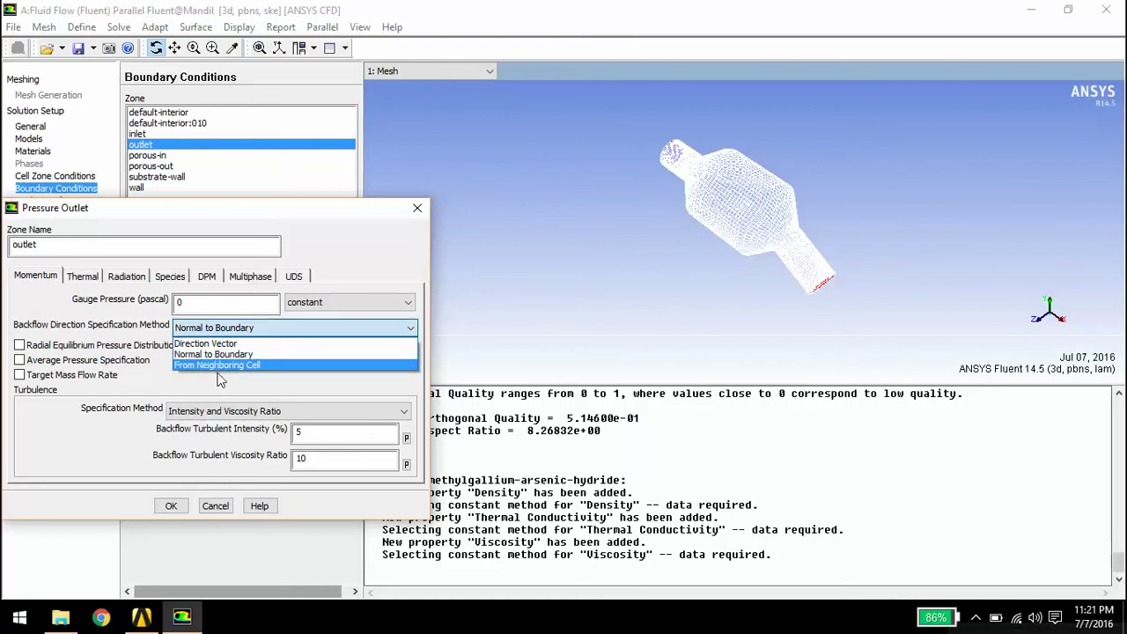
{"action": "left_click", "coordinate": [214, 383]}
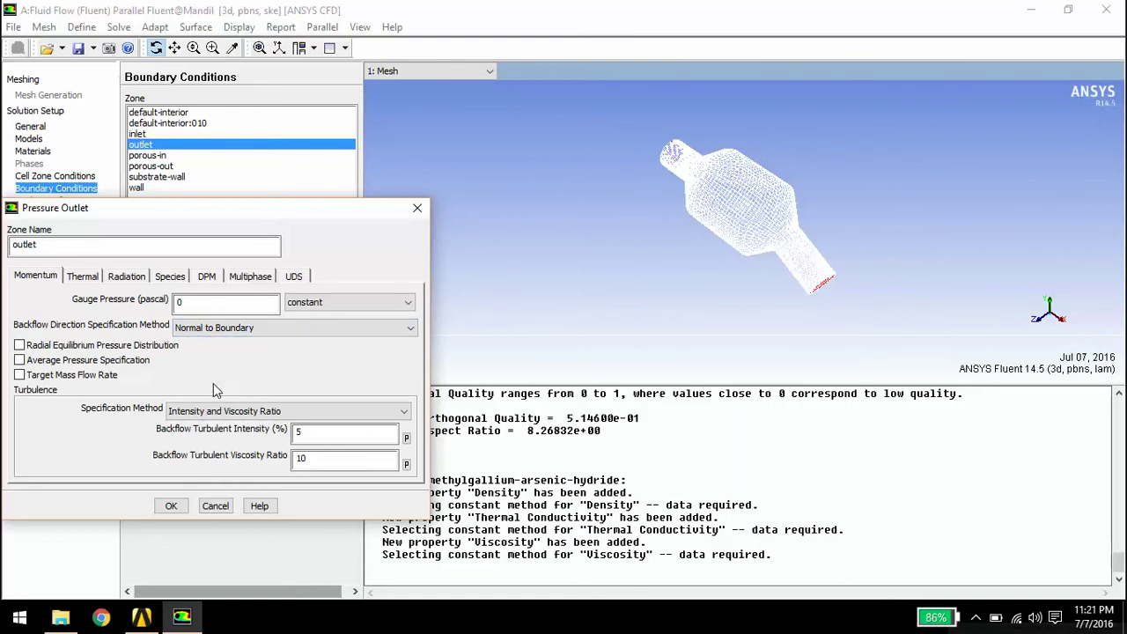
{"action": "left_click", "coordinate": [278, 414]}
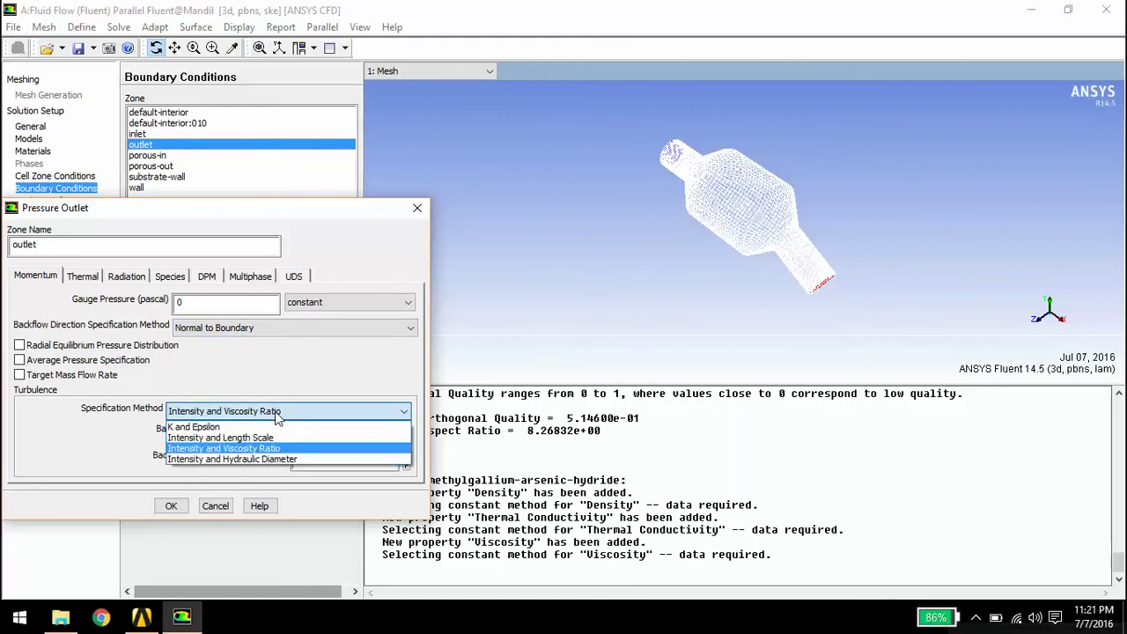
{"action": "left_click", "coordinate": [240, 459]}
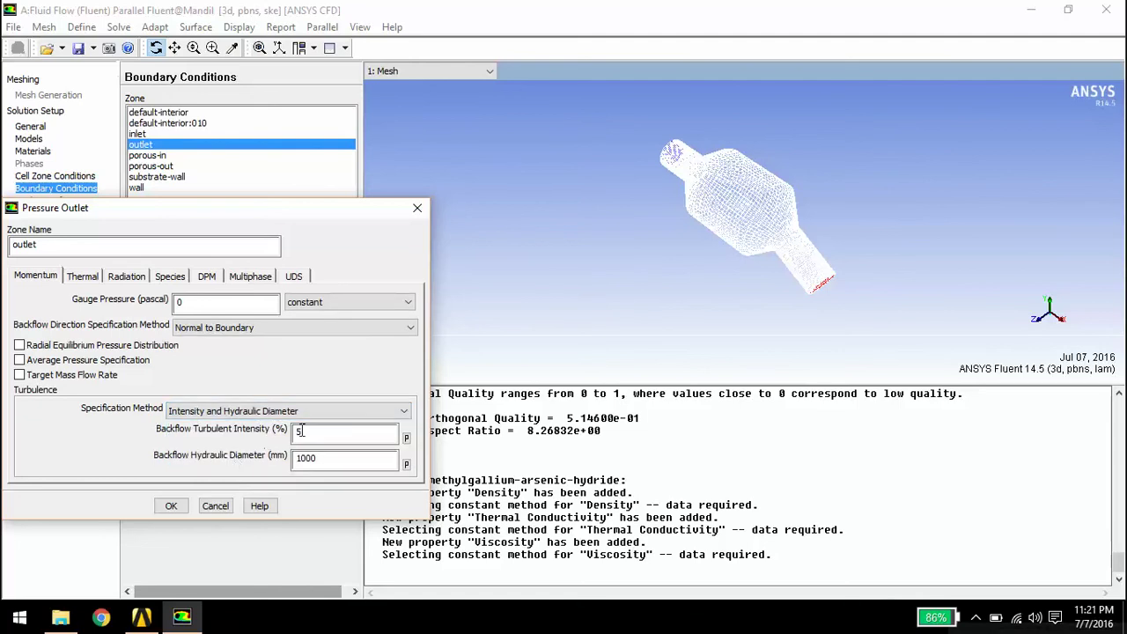
{"action": "double_click", "coordinate": [327, 430]}
{"action": "type", "text": "5"}
{"action": "double_click", "coordinate": [331, 458]}
{"action": "type", "text": "42"}
{"action": "left_click", "coordinate": [168, 506]}
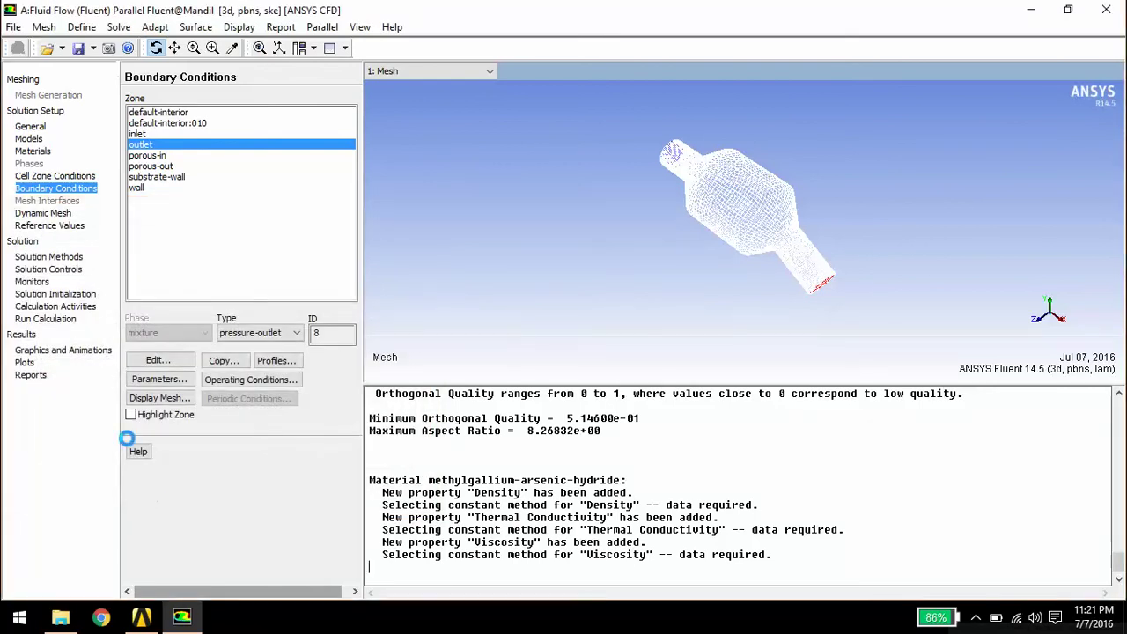
Select SIMPLE as the pressure-velocity coupling scheme in the solution methods
{"action": "left_click", "coordinate": [47, 256]}
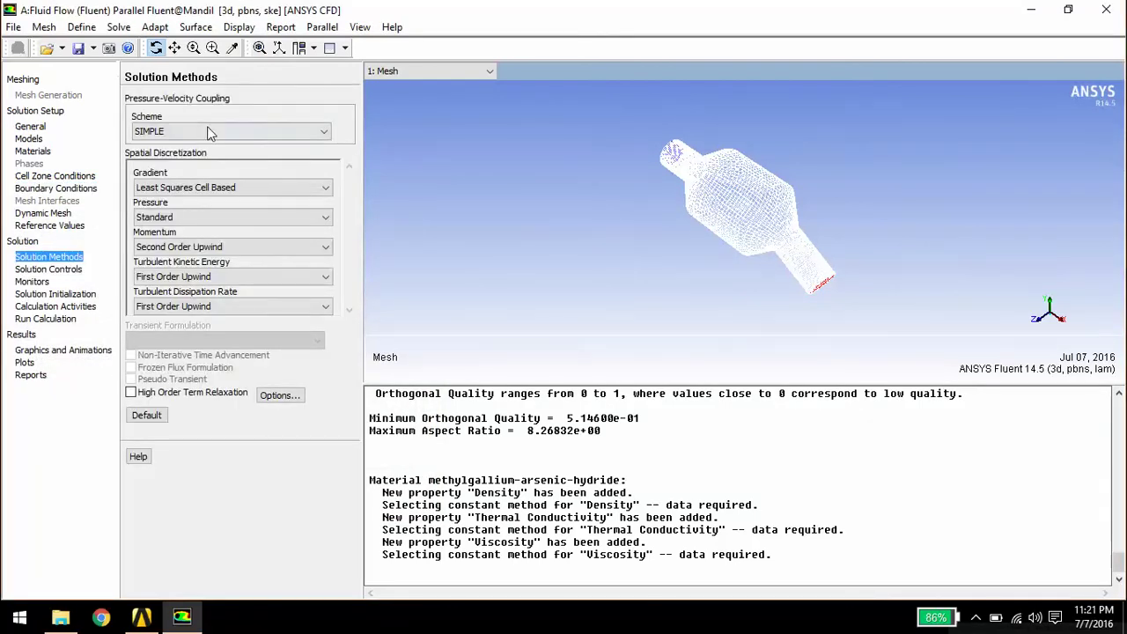
{"action": "left_click", "coordinate": [209, 132]}
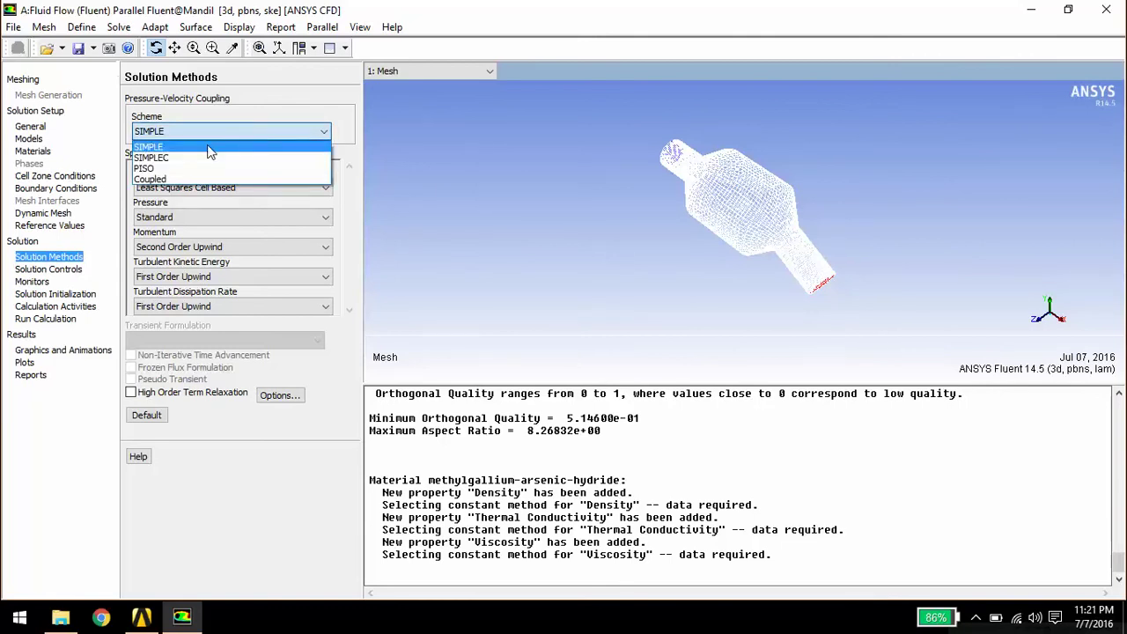
{"action": "left_click", "coordinate": [206, 147]}
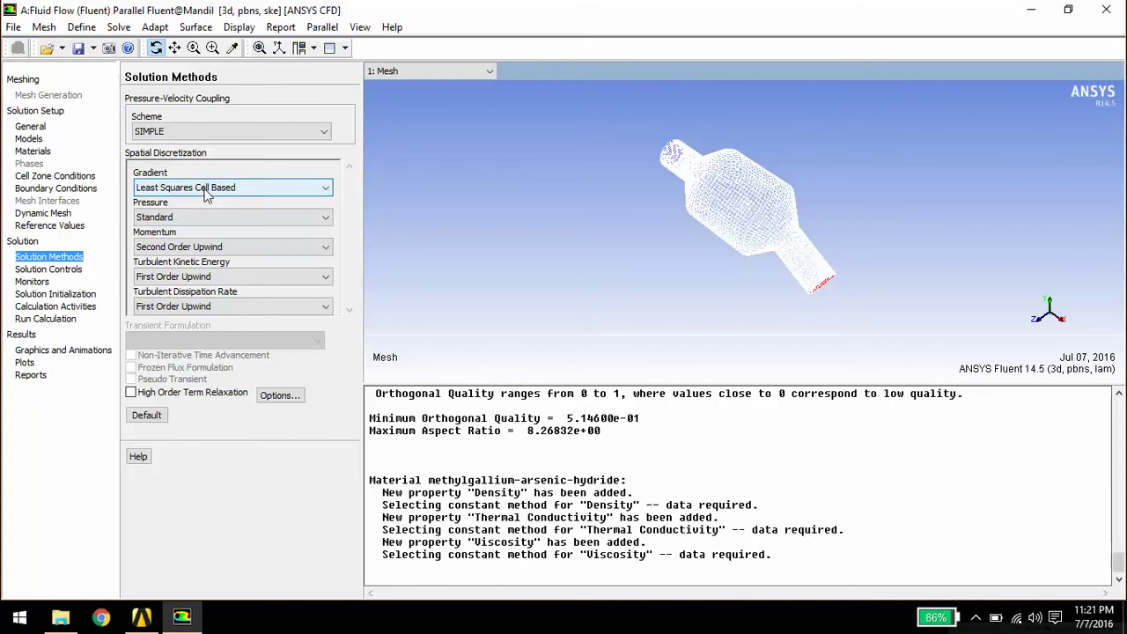
Create a surface monitor that plots the Mass Flow Rate on the outlet and prints it to the console
{"action": "left_click", "coordinate": [39, 282]}
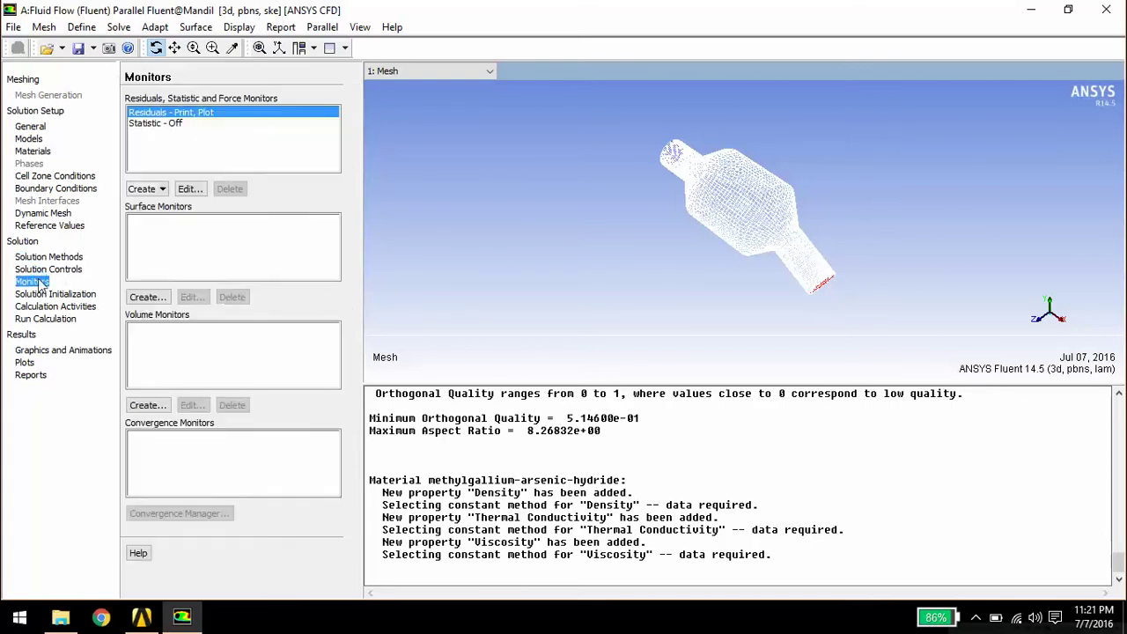
{"action": "left_click", "coordinate": [146, 298]}
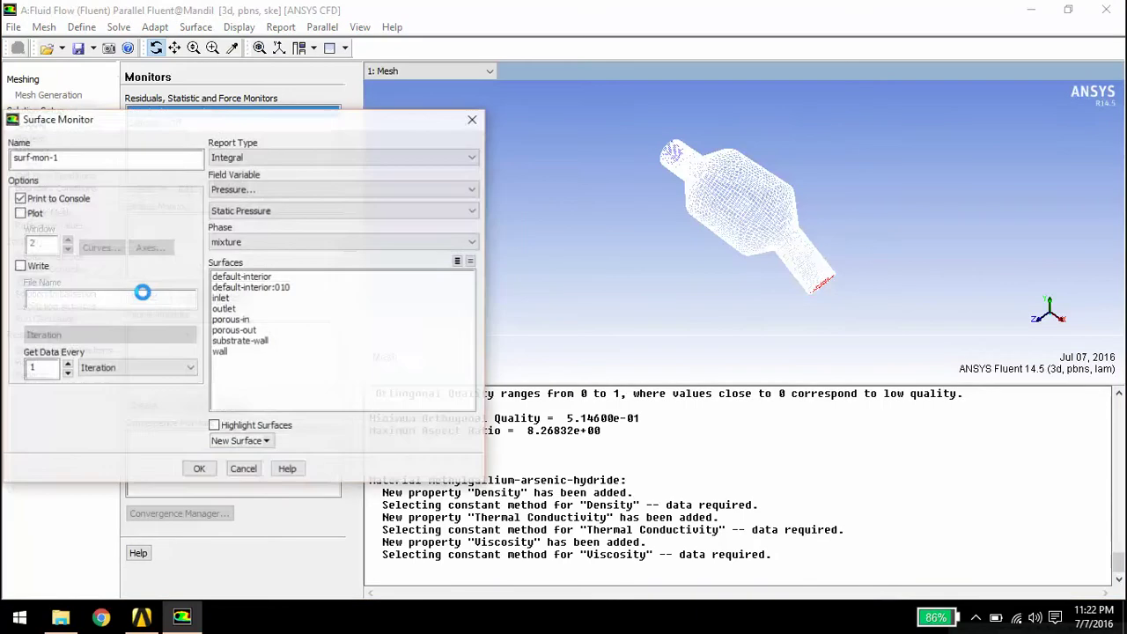
{"action": "left_click", "coordinate": [338, 158]}
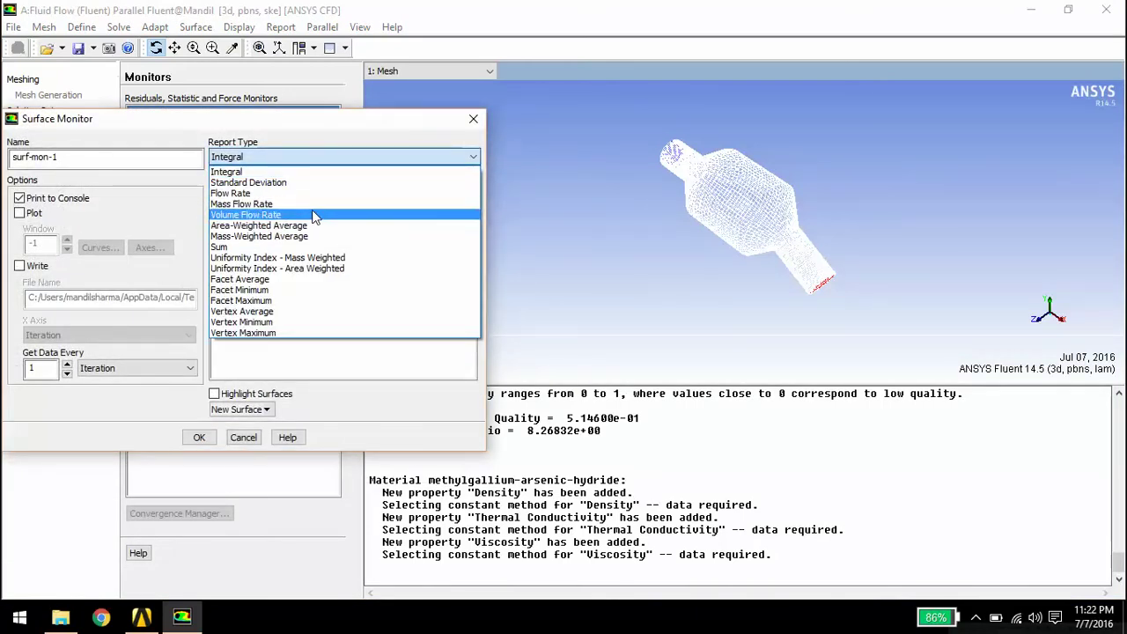
{"action": "left_click", "coordinate": [265, 203]}
{"action": "left_click", "coordinate": [20, 213]}
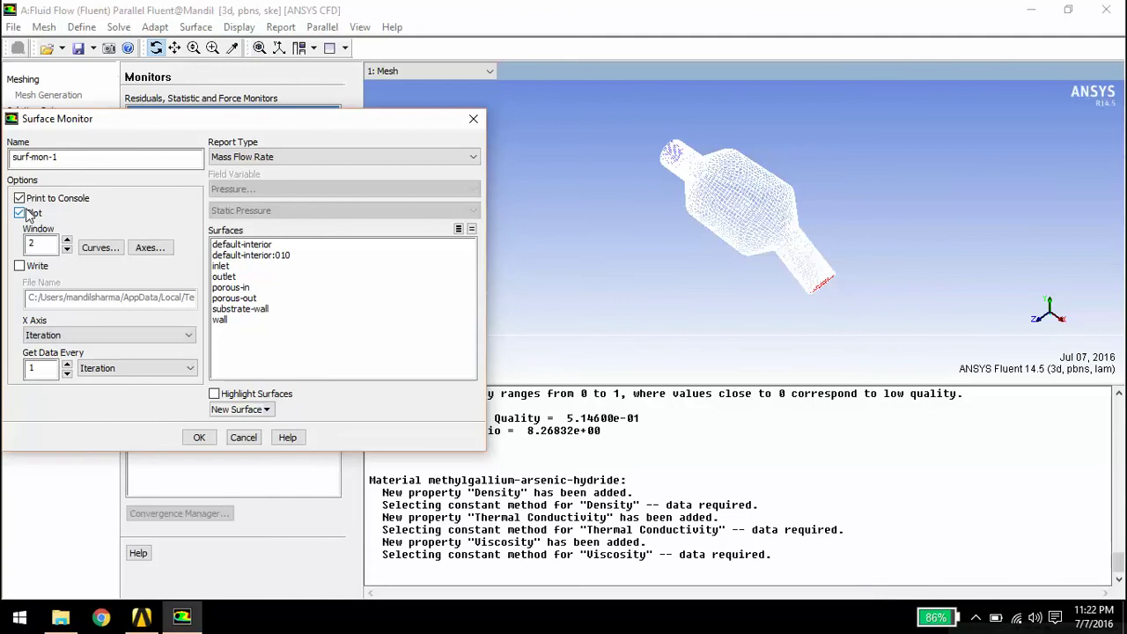
{"action": "left_click", "coordinate": [231, 277]}
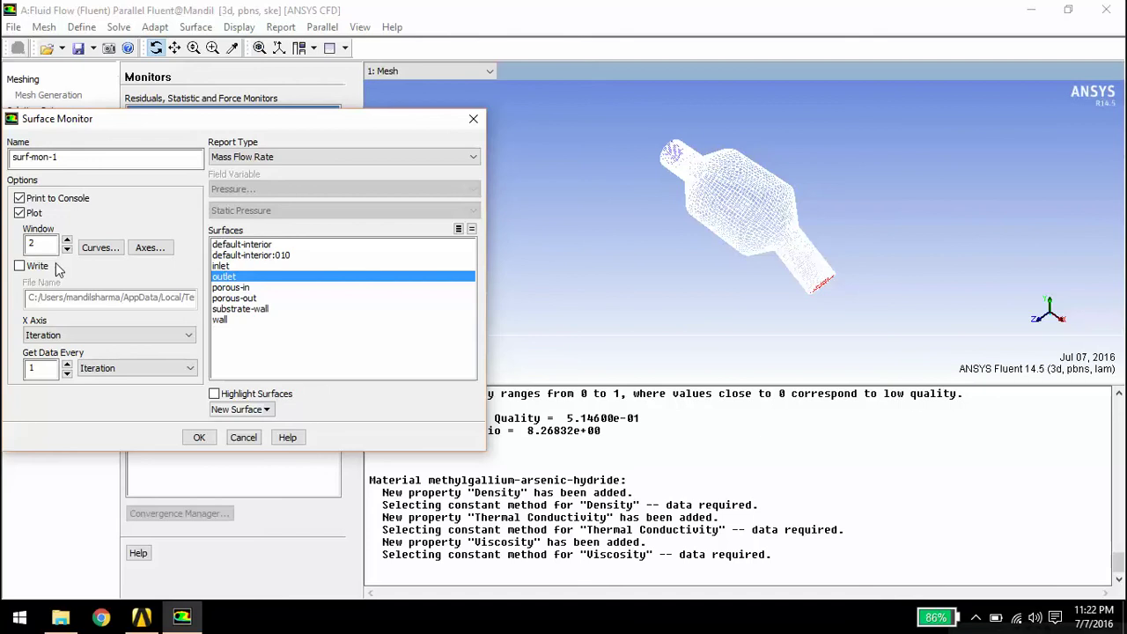
{"action": "left_click", "coordinate": [212, 435]}
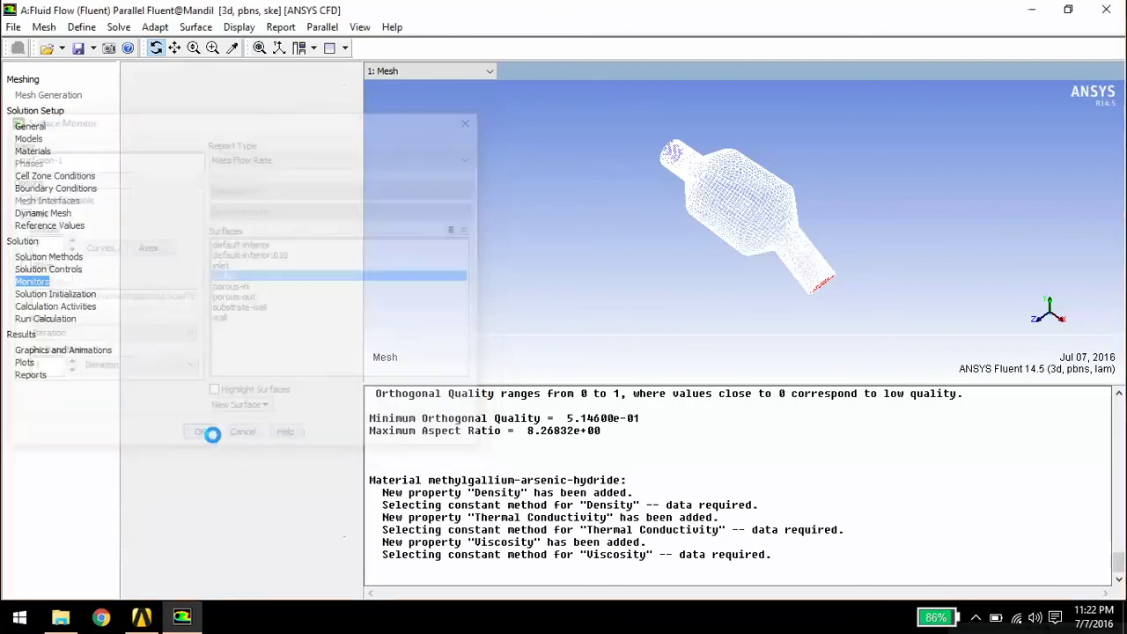
Set the hybrid initialization to 15 iterations and initialize the solution
{"action": "left_click", "coordinate": [49, 295]}
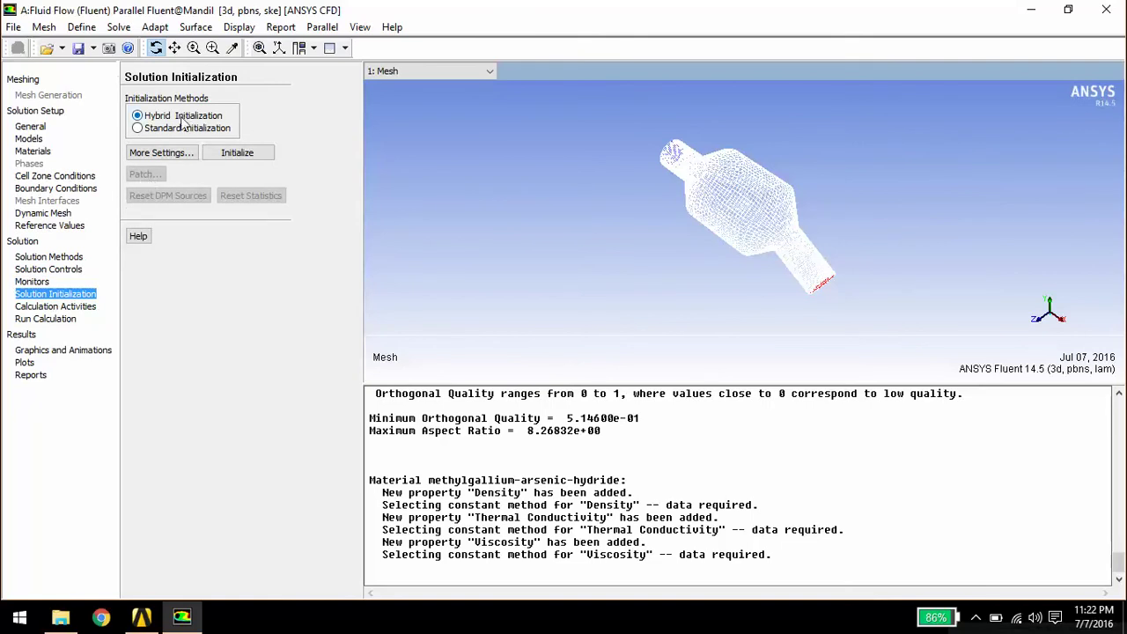
{"action": "left_click", "coordinate": [161, 153]}
{"action": "double_click", "coordinate": [150, 69]}
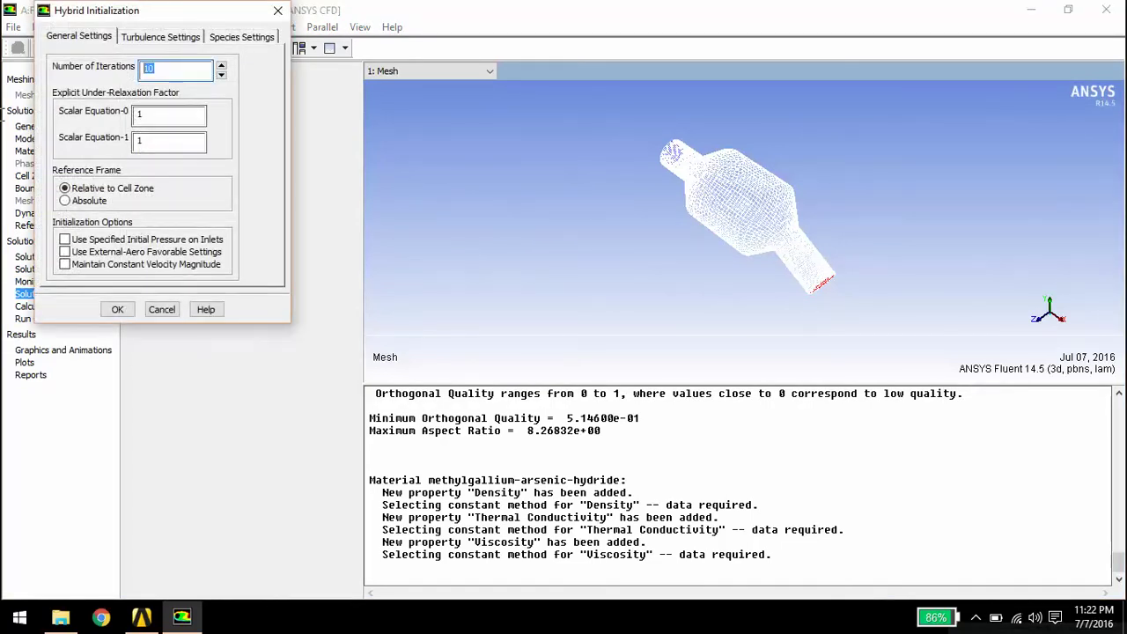
{"action": "type", "text": "15"}
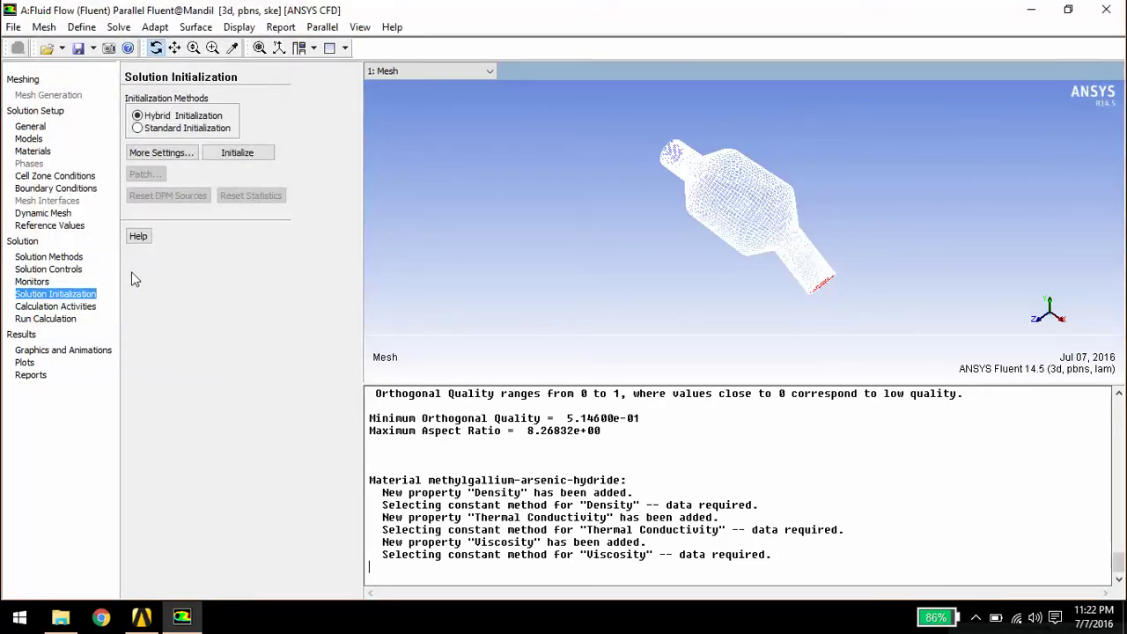
{"action": "left_click", "coordinate": [242, 152]}
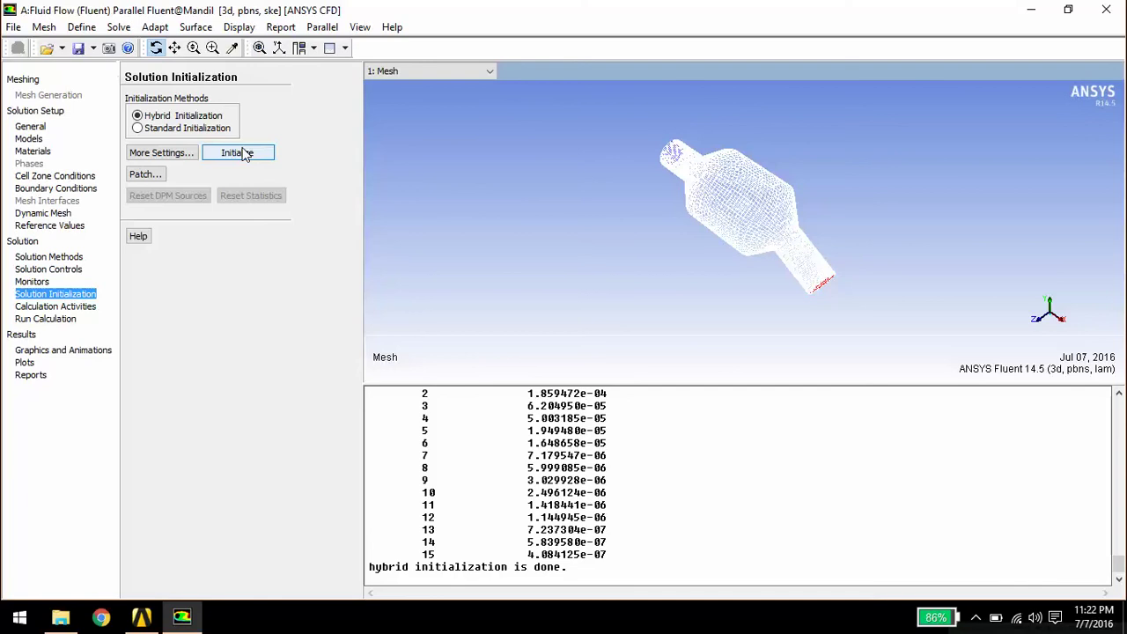
Run the calculation for 100 iterations and dismiss the completion notice
{"action": "left_click", "coordinate": [44, 320]}
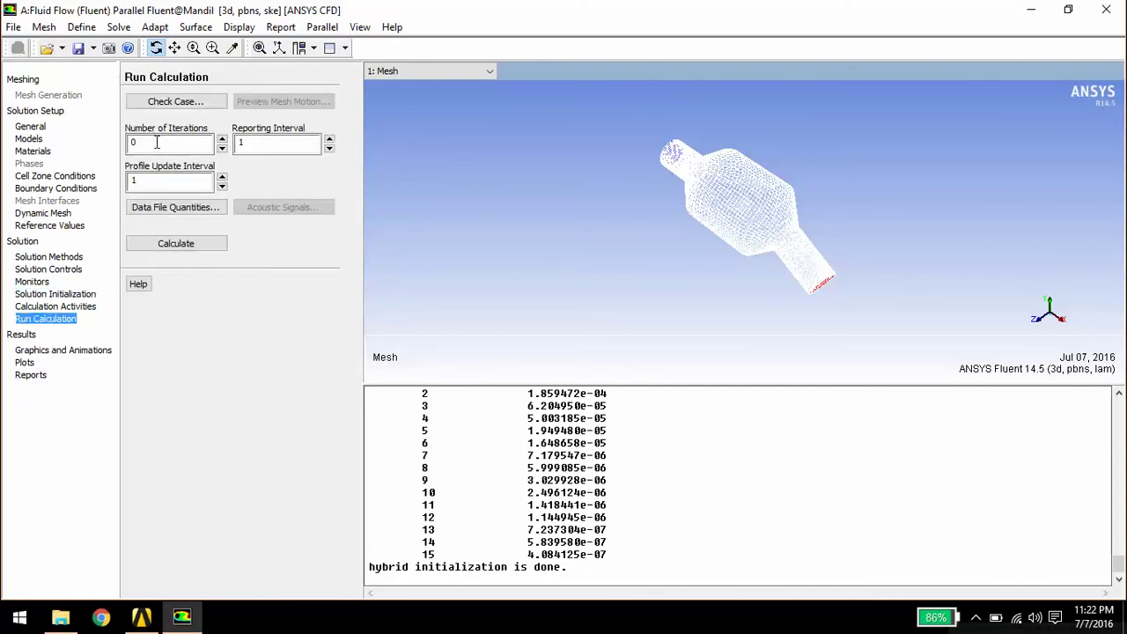
{"action": "double_click", "coordinate": [159, 147]}
{"action": "type", "text": "100"}
{"action": "left_click", "coordinate": [145, 247]}
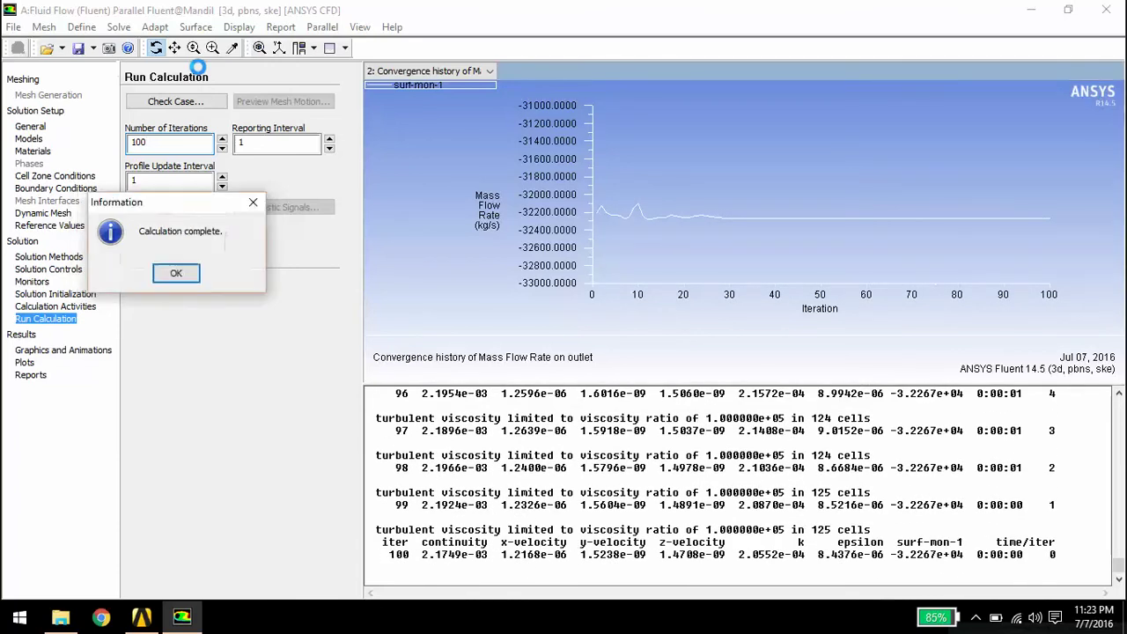
{"action": "left_click", "coordinate": [172, 273]}
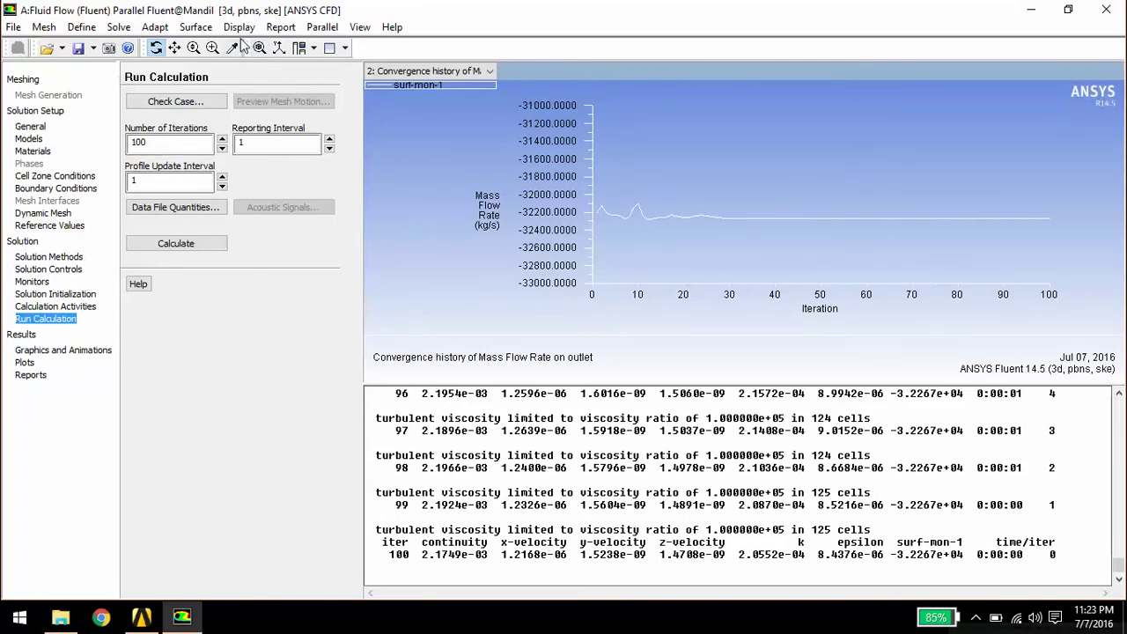
Define a new iso-surface of constant mesh Y-Coordinate with an iso-value of 0
{"action": "left_click", "coordinate": [194, 30]}
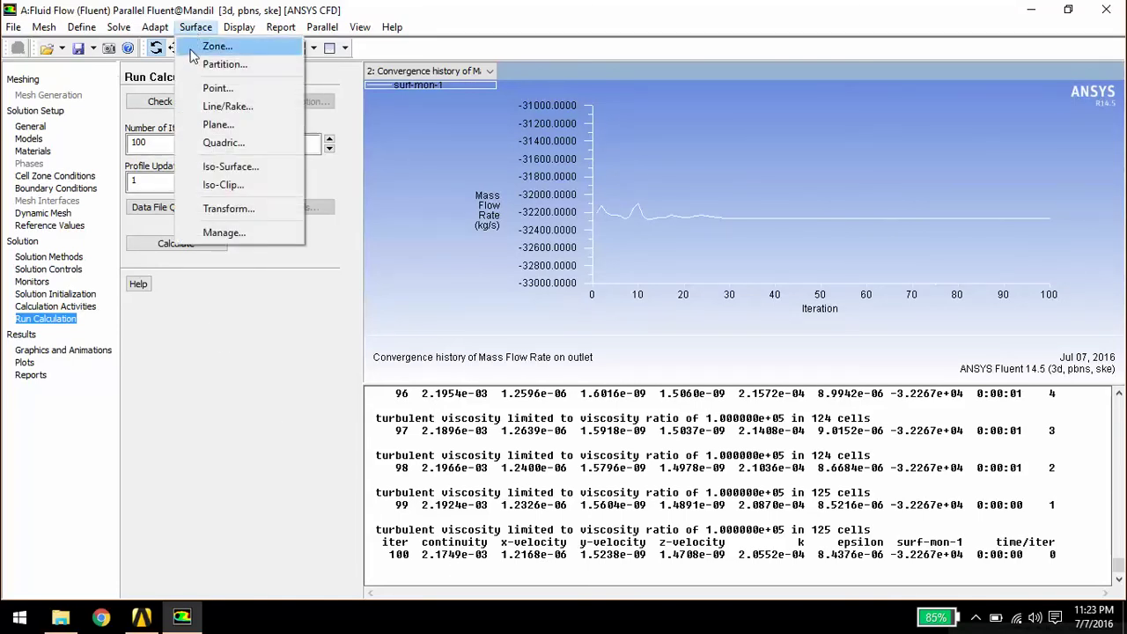
{"action": "left_click", "coordinate": [214, 167]}
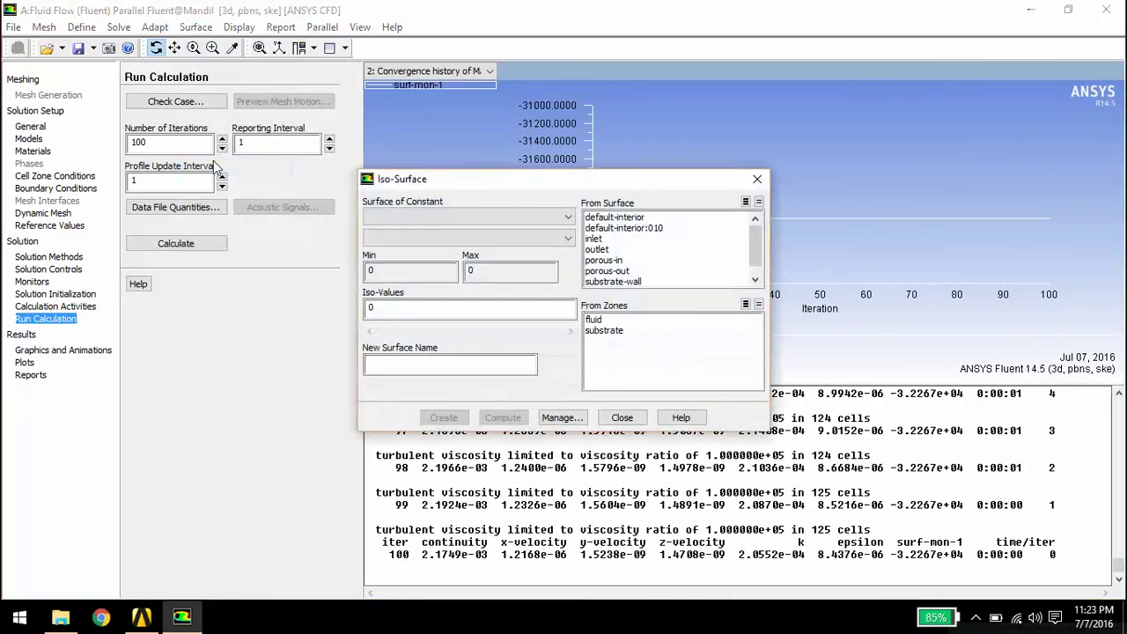
{"action": "left_click", "coordinate": [568, 218]}
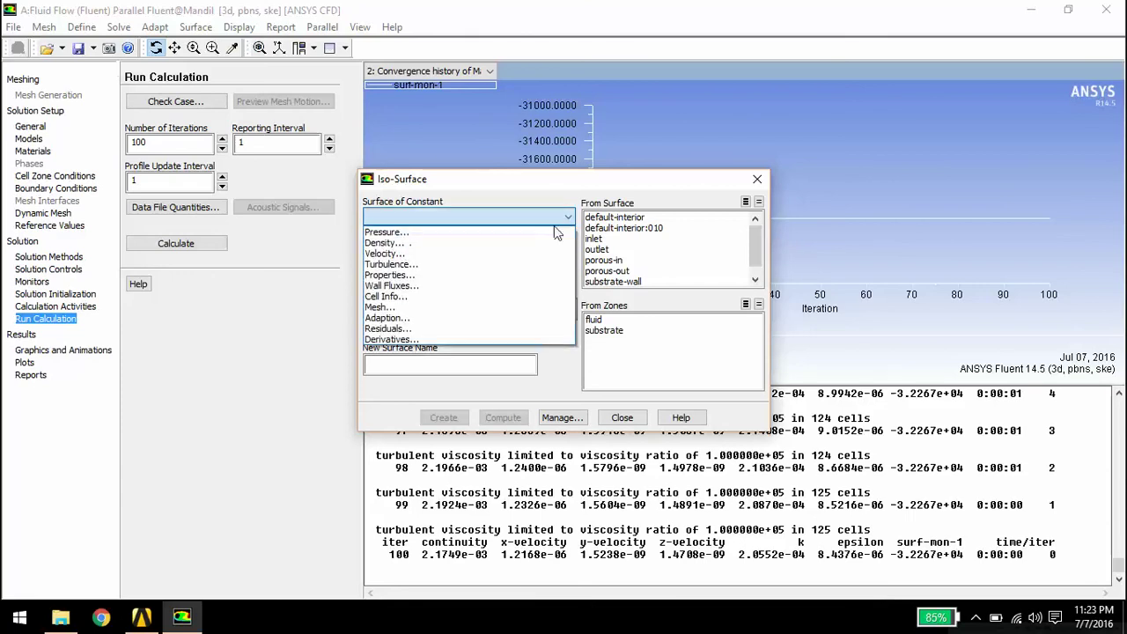
{"action": "left_click", "coordinate": [398, 307]}
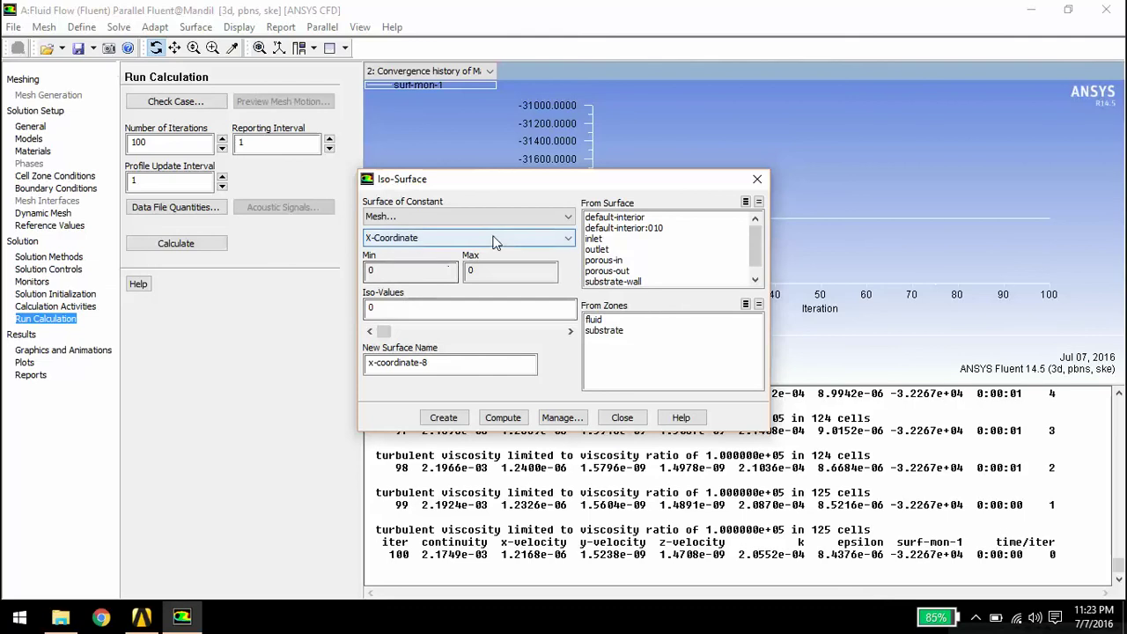
{"action": "left_click", "coordinate": [493, 238]}
{"action": "left_click", "coordinate": [421, 265]}
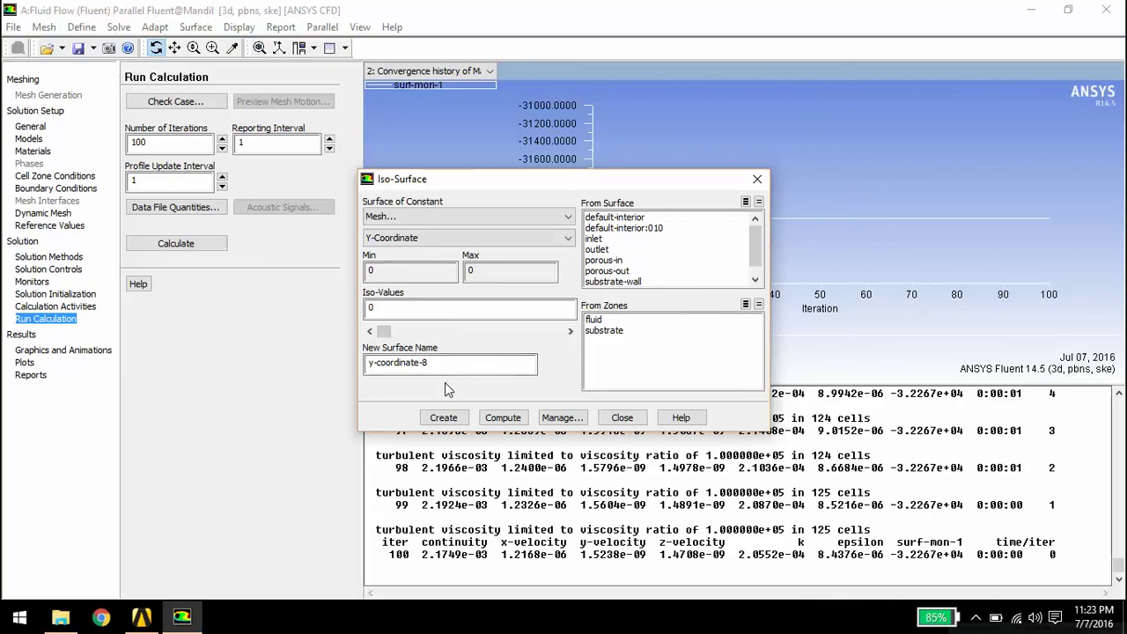
{"action": "left_click", "coordinate": [404, 313]}
{"action": "left_click_drag", "start_coordinate": [405, 310], "coordinate": [364, 307]}
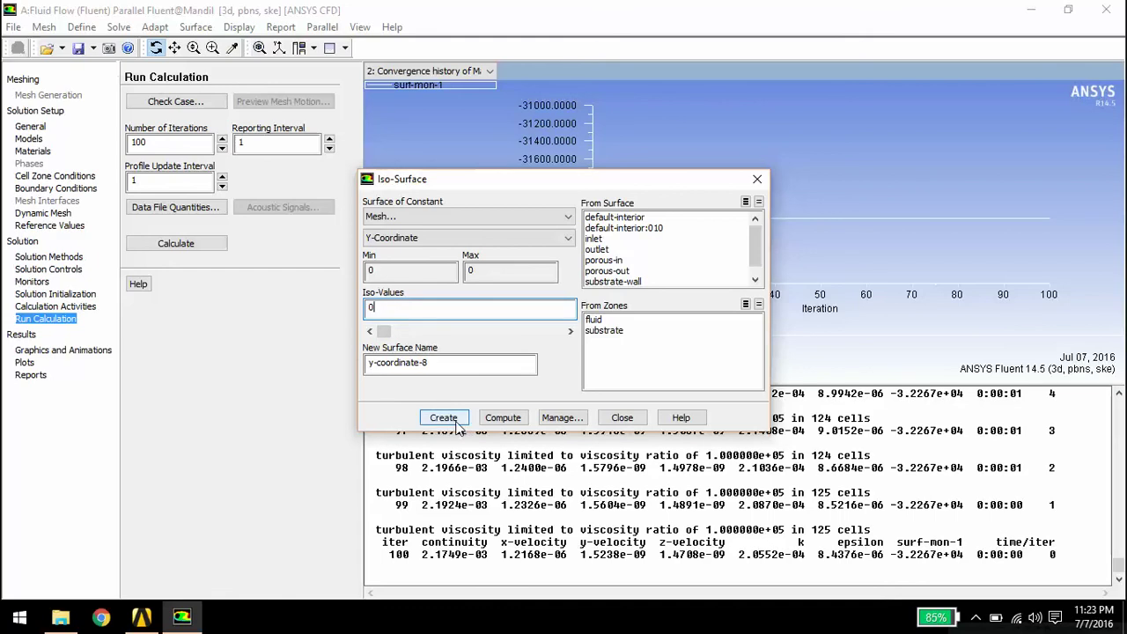
{"action": "left_click", "coordinate": [602, 250]}
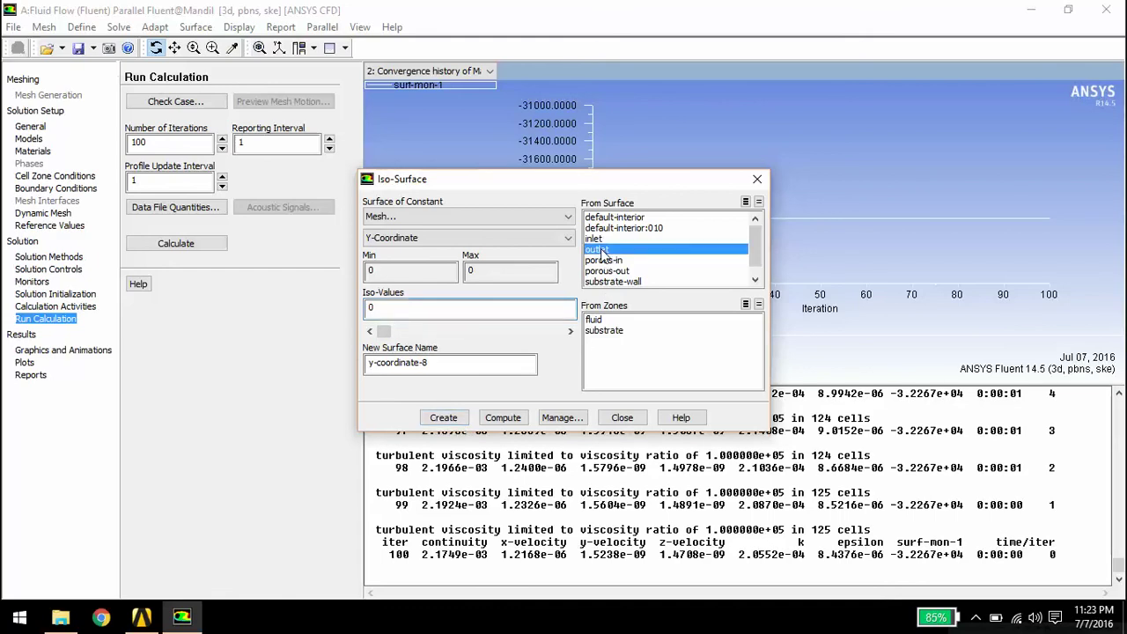
{"action": "left_click", "coordinate": [597, 242]}
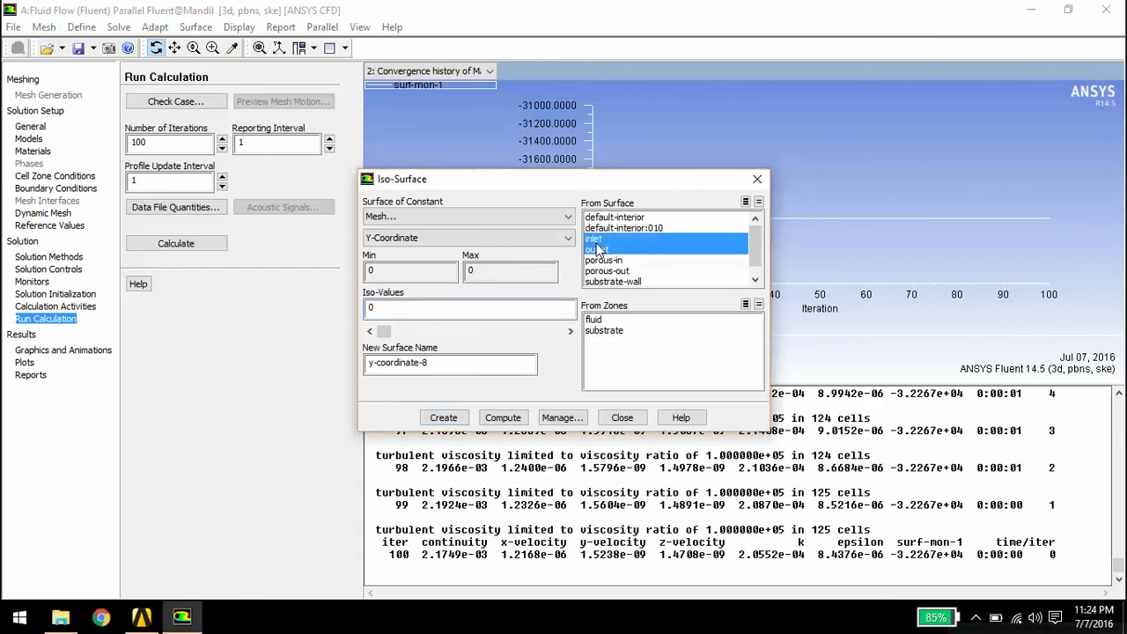
{"action": "left_click", "coordinate": [597, 250]}
{"action": "left_click", "coordinate": [596, 238]}
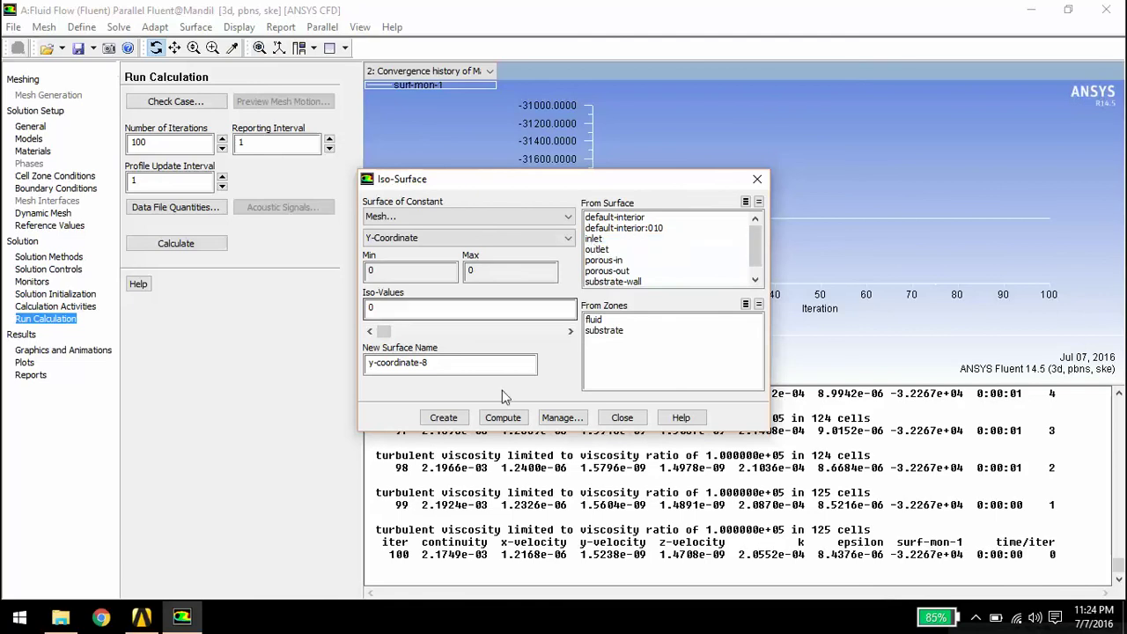
Create the Y-Coordinate iso-surface twice with the same settings and close the iso-surface definition
{"action": "left_click", "coordinate": [454, 419]}
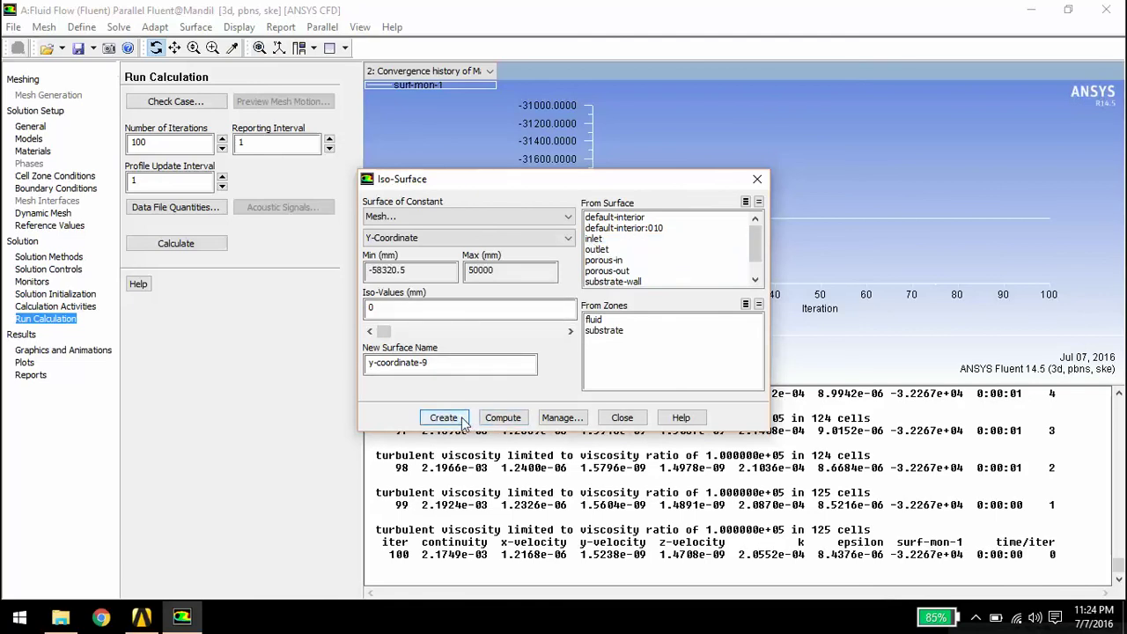
{"action": "left_click", "coordinate": [464, 421]}
{"action": "left_click_drag", "start_coordinate": [496, 367], "coordinate": [278, 368]}
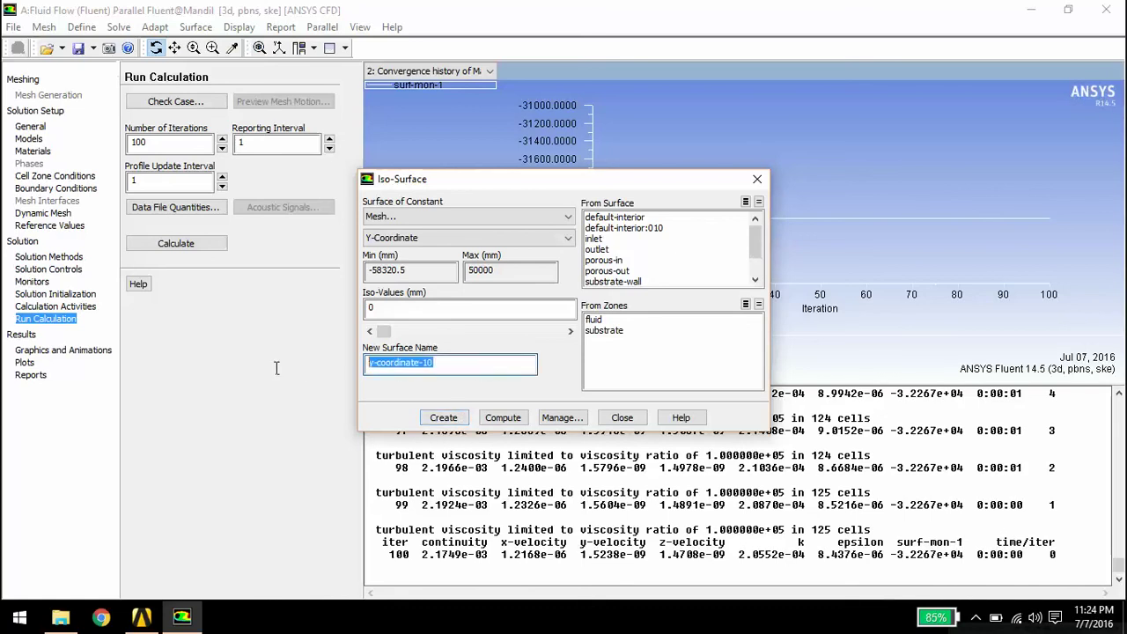
{"action": "left_click", "coordinate": [754, 187]}
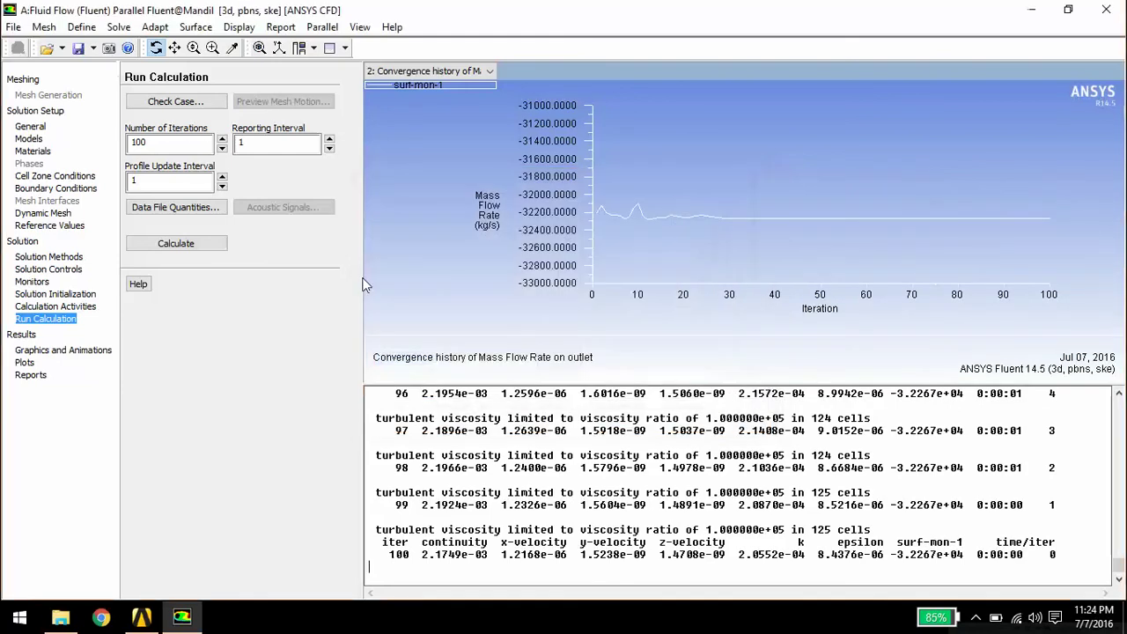
Compute the range and display velocity vectors coloured by Velocity Magnitude across the converter, and close the vector settings
{"action": "left_click", "coordinate": [84, 350]}
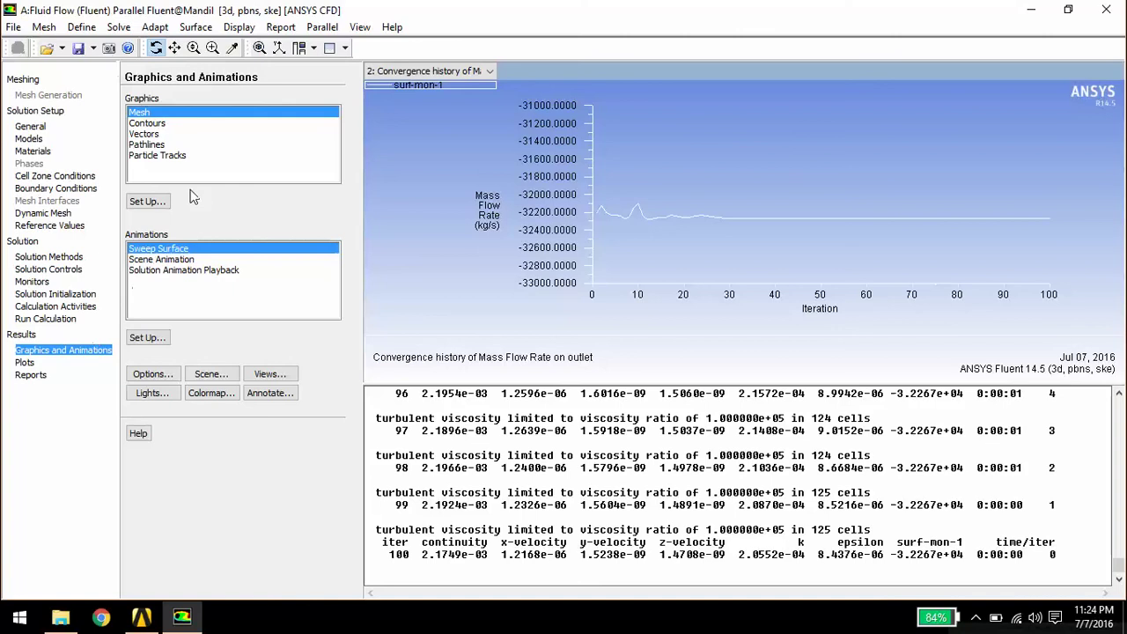
{"action": "left_click", "coordinate": [162, 135]}
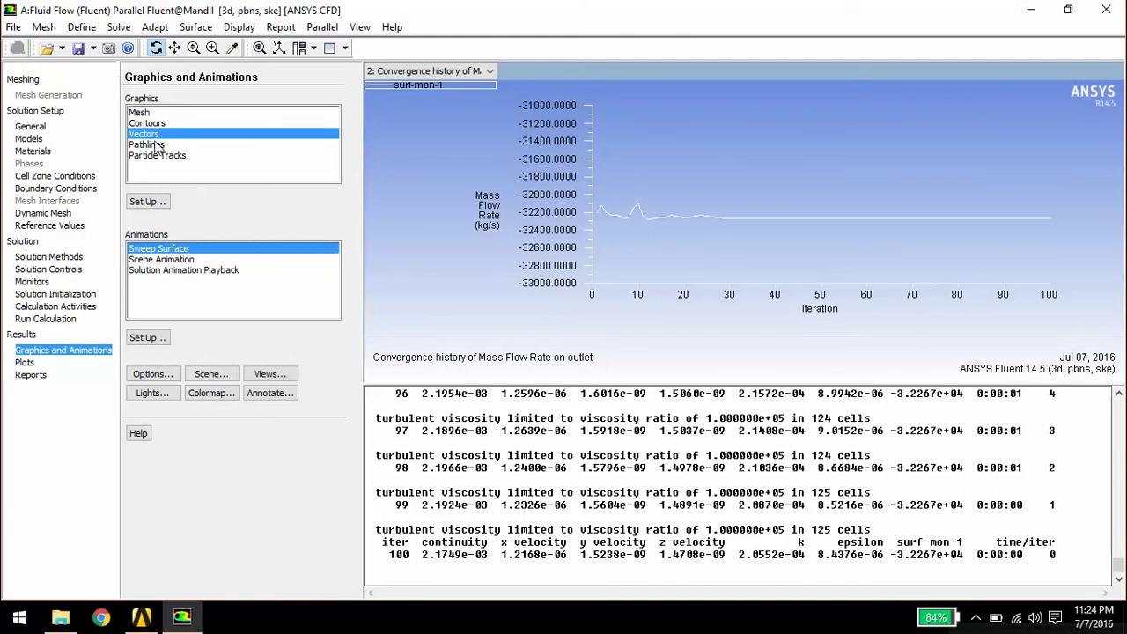
{"action": "double_click", "coordinate": [155, 136]}
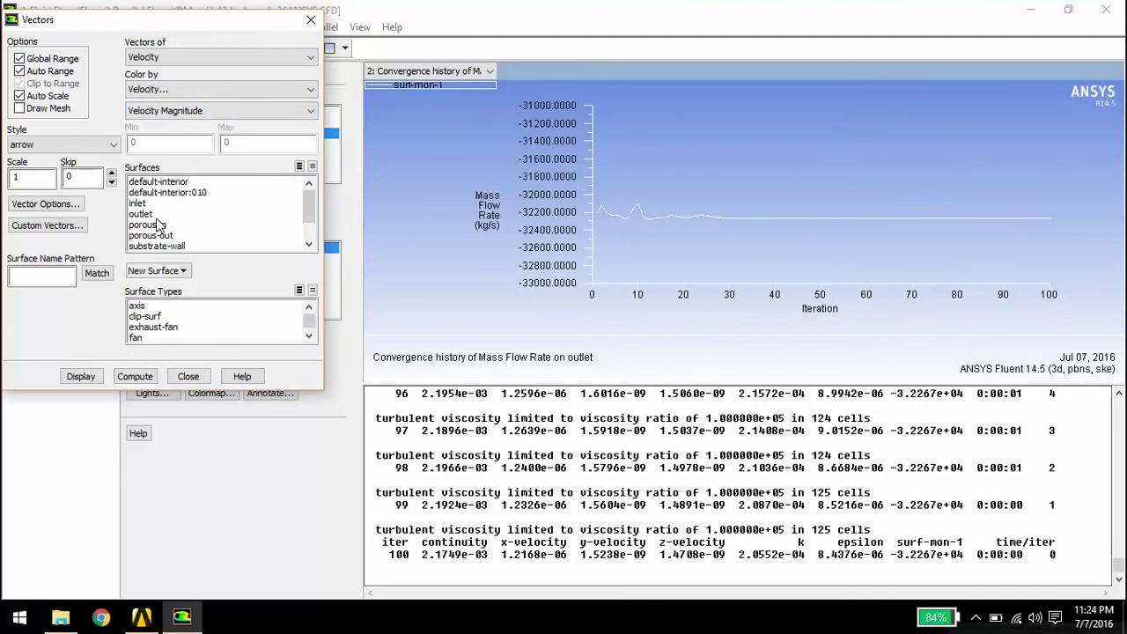
{"action": "left_click", "coordinate": [124, 376]}
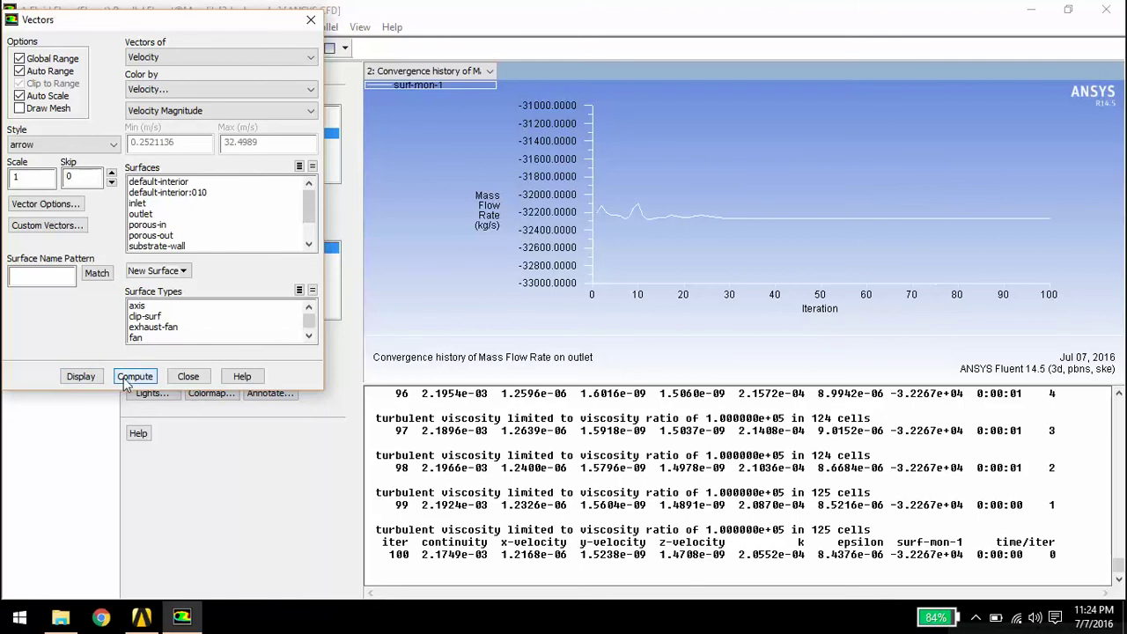
{"action": "left_click", "coordinate": [81, 376]}
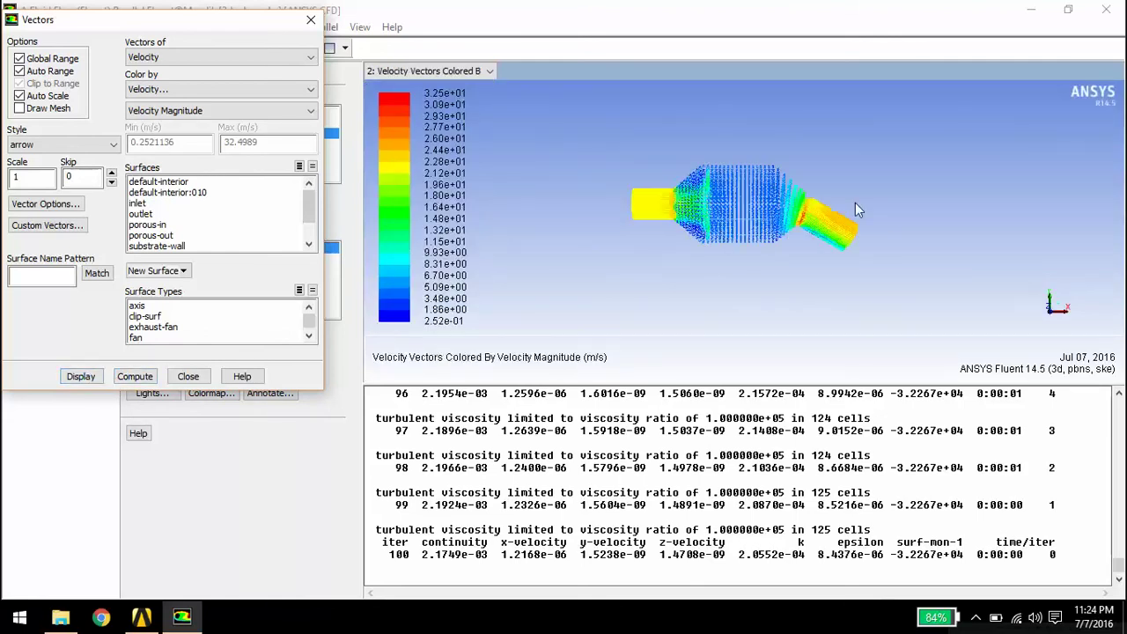
{"action": "left_click_drag", "start_coordinate": [884, 181], "coordinate": [733, 151]}
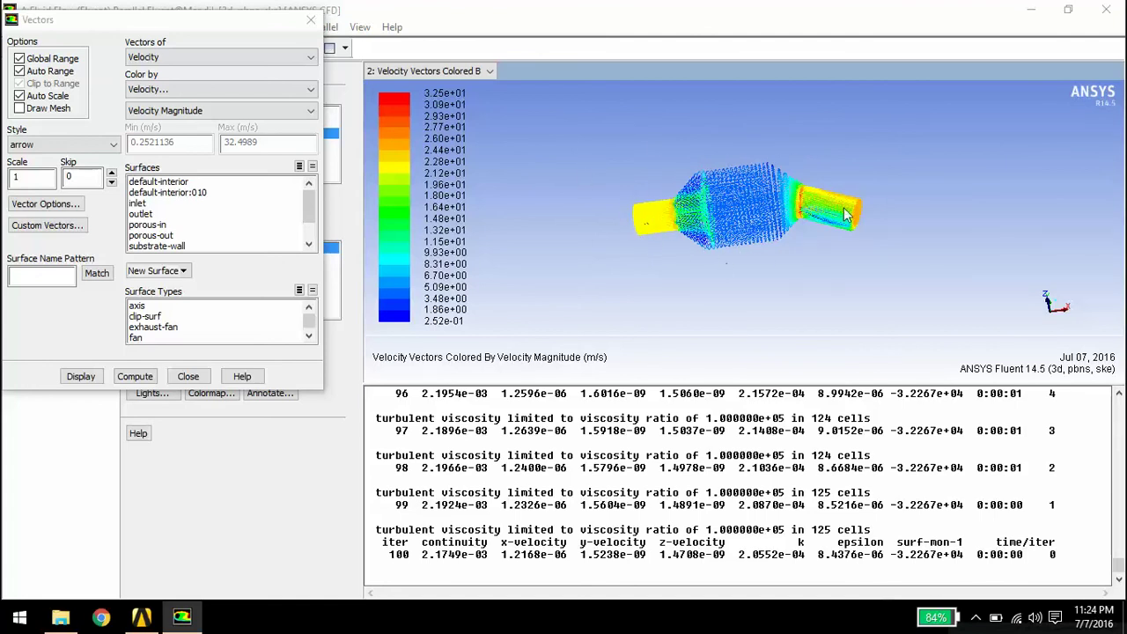
{"action": "left_click", "coordinate": [188, 377]}
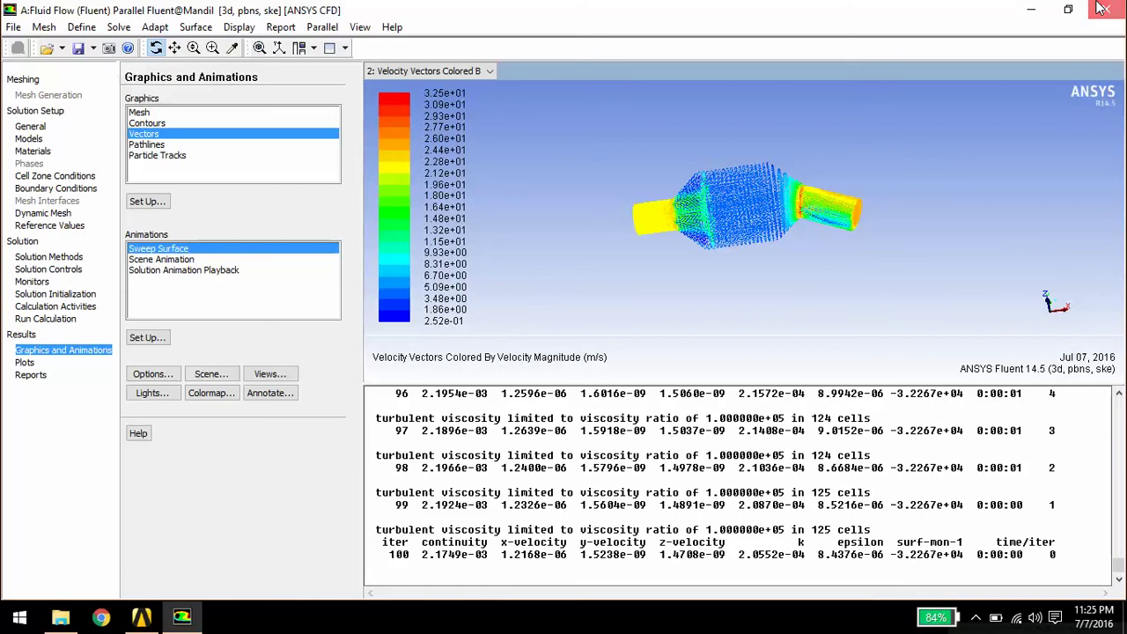
Close Fluent, switch to Workbench and open the Results of the Fluid Flow (Fluent) system in CFD-Post
{"action": "left_click", "coordinate": [1100, 8]}
{"action": "left_click", "coordinate": [529, 332]}
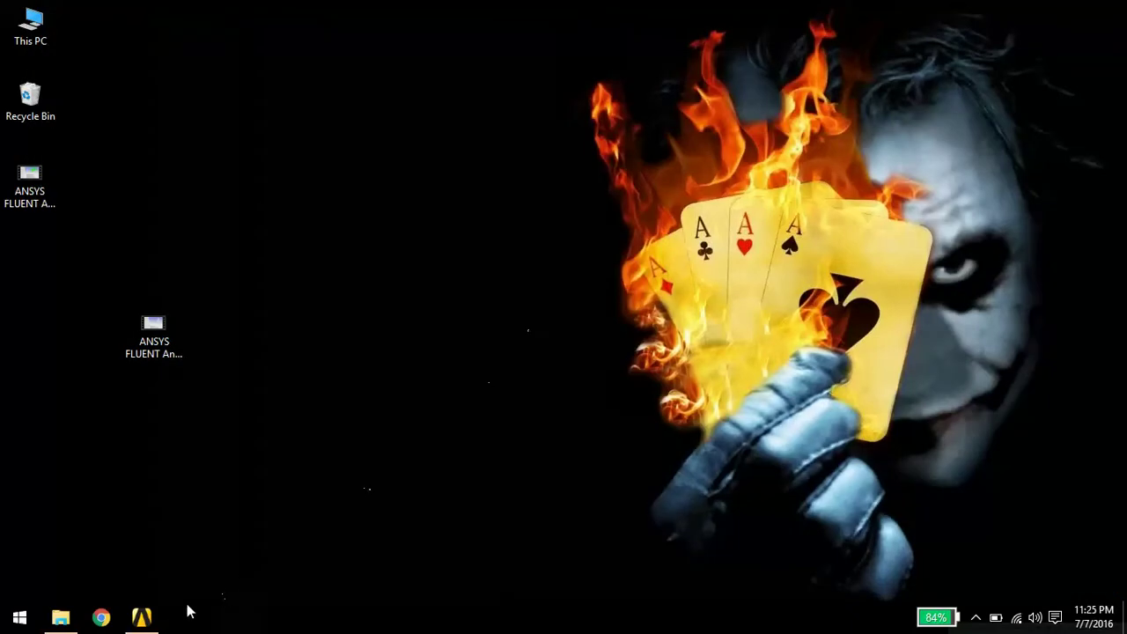
{"action": "left_click", "coordinate": [141, 617]}
{"action": "left_click", "coordinate": [351, 209]}
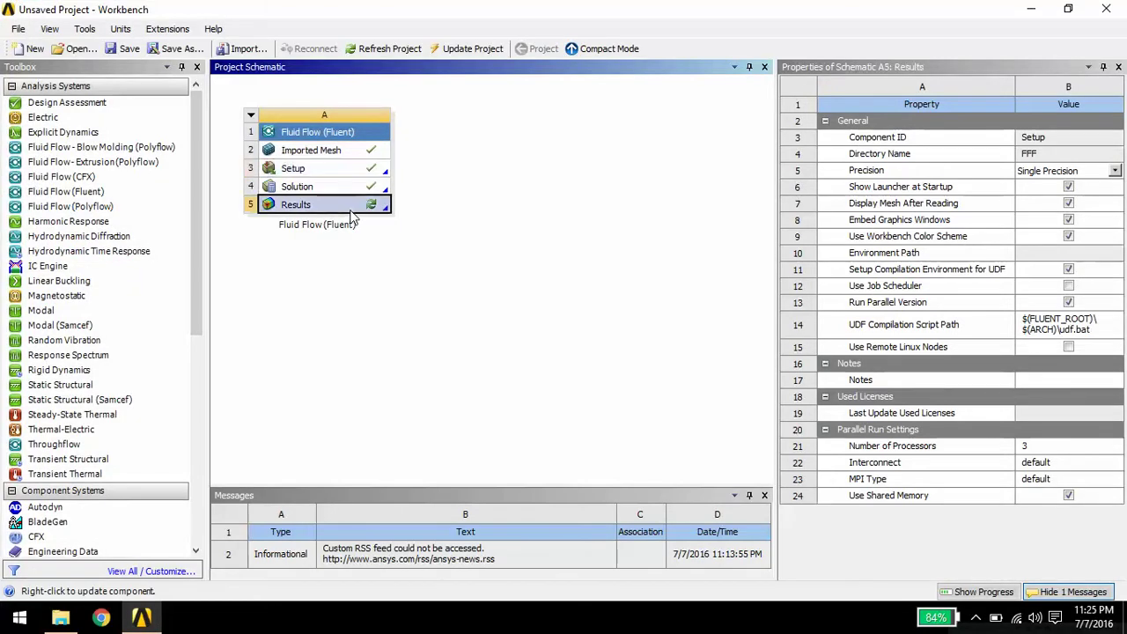
{"action": "double_click", "coordinate": [351, 208]}
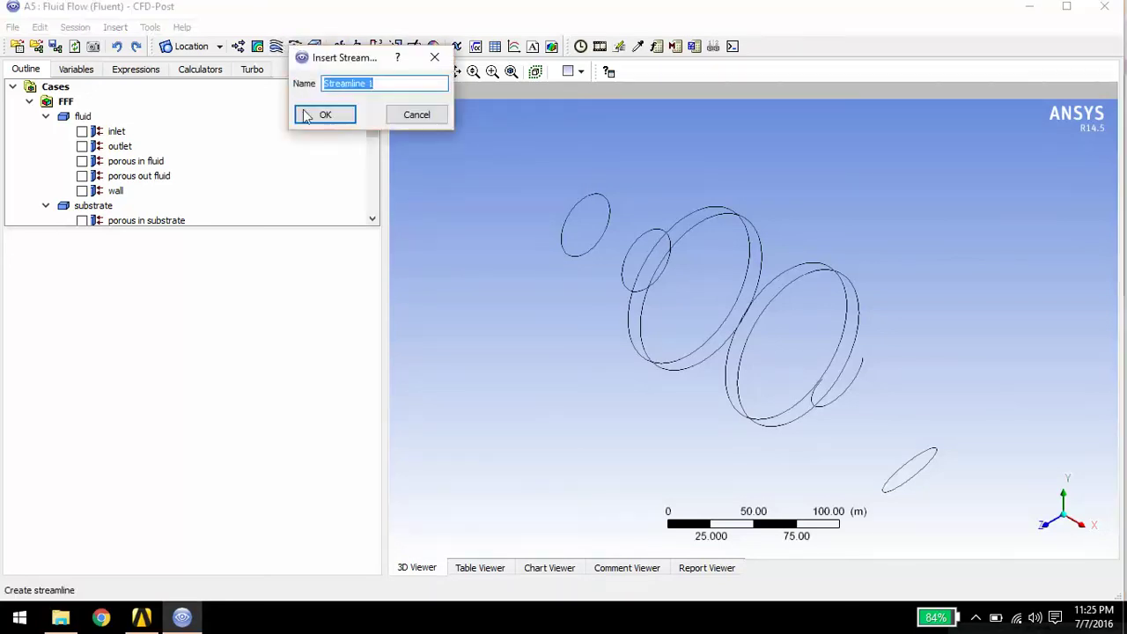
Create a 3D streamline plot of Velocity starting from the inlet with 50 equally spaced points
{"action": "left_click", "coordinate": [305, 115]}
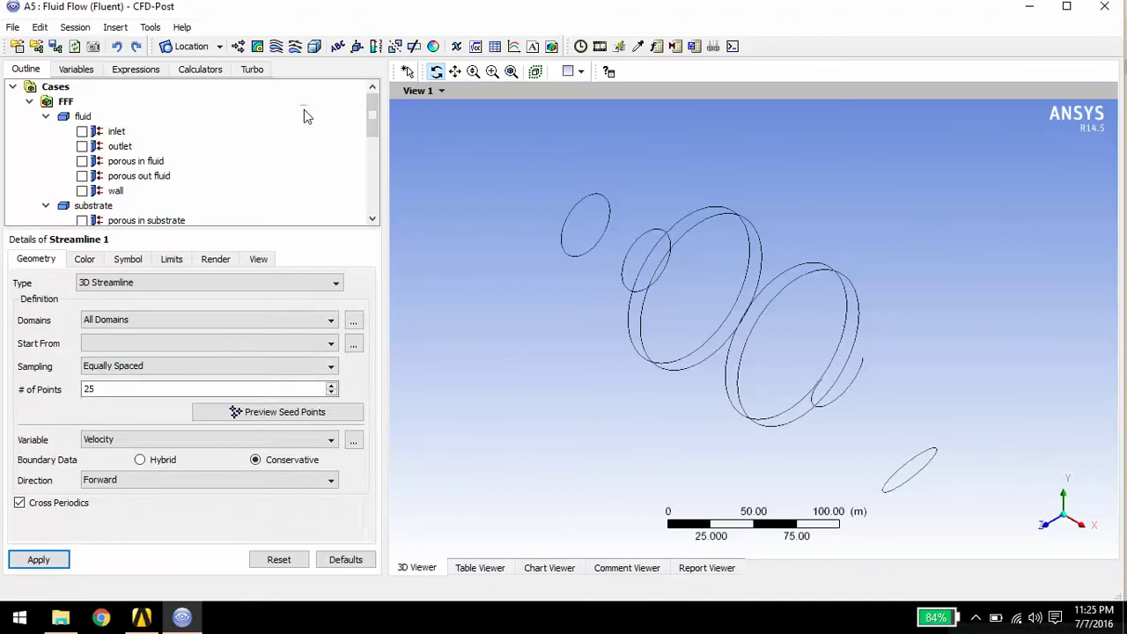
{"action": "left_click", "coordinate": [236, 344]}
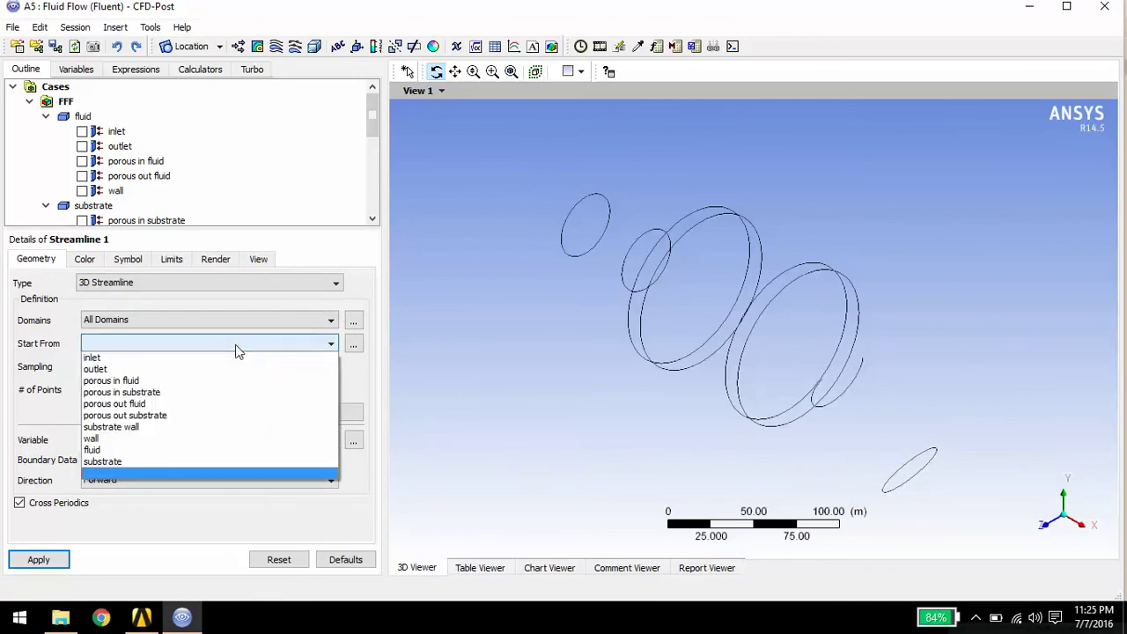
{"action": "left_click", "coordinate": [183, 366]}
{"action": "left_click", "coordinate": [175, 391]}
{"action": "type", "text": "50"}
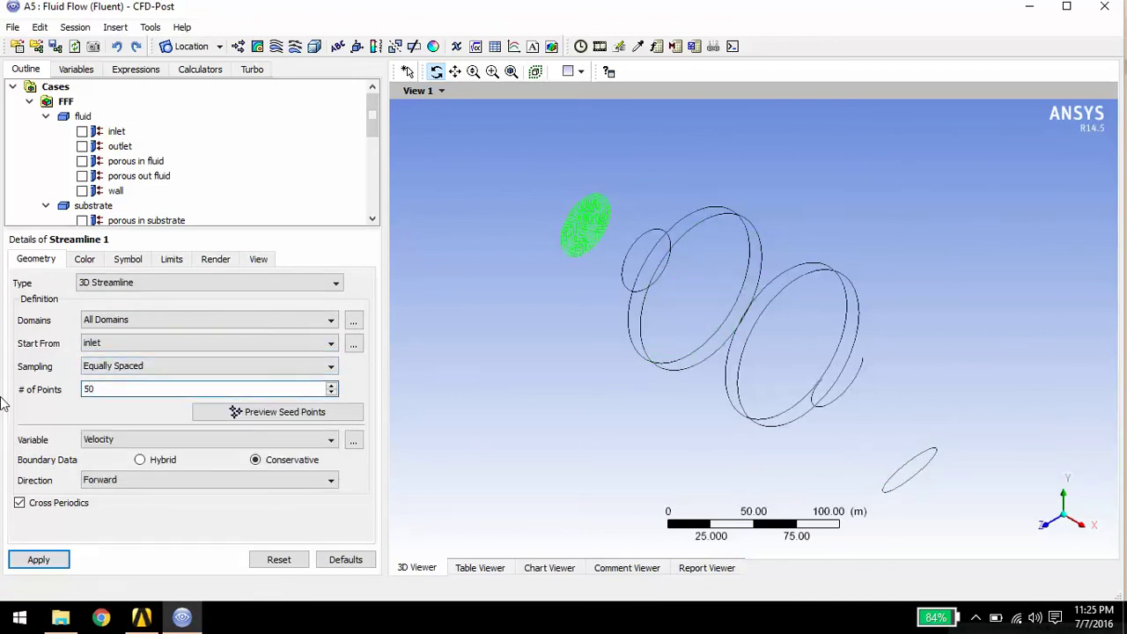
{"action": "left_click", "coordinate": [38, 559]}
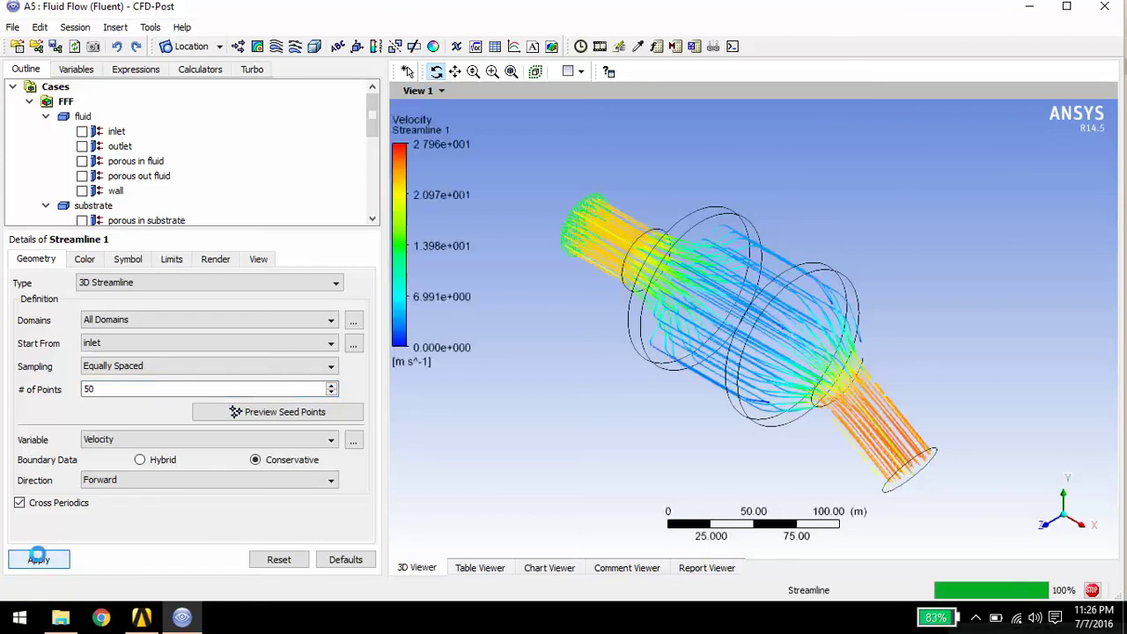
Play a quick animation of Streamline 1 at a slower speed, then stop it and close the animation settings
{"action": "left_click_drag", "start_coordinate": [658, 406], "coordinate": [735, 279]}
{"action": "left_click_drag", "start_coordinate": [602, 298], "coordinate": [621, 270]}
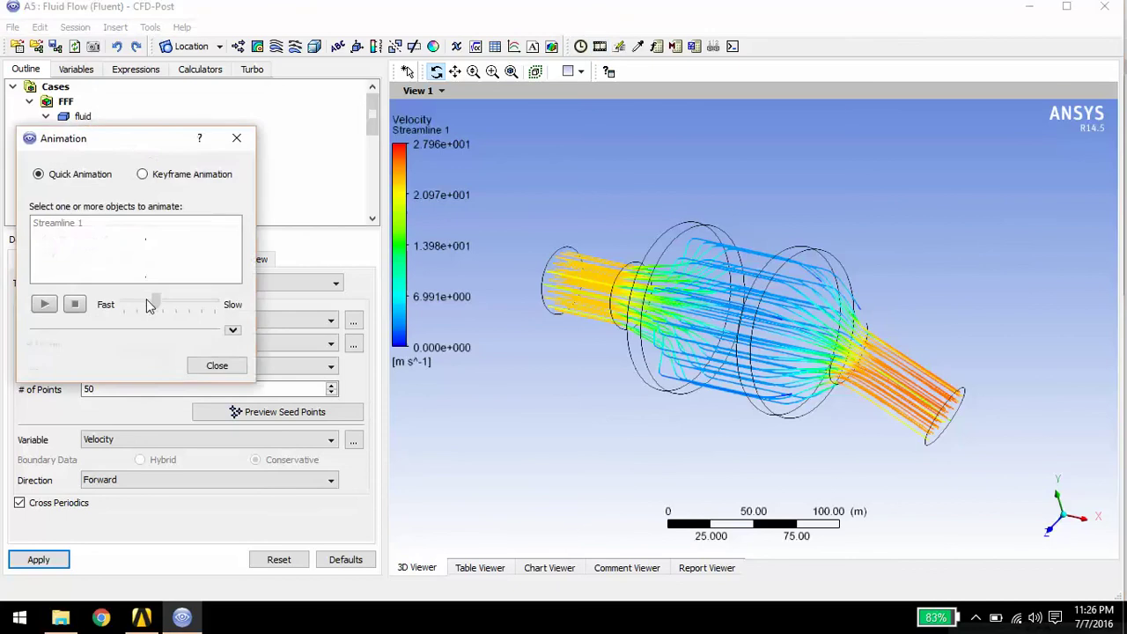
{"action": "left_click", "coordinate": [92, 227]}
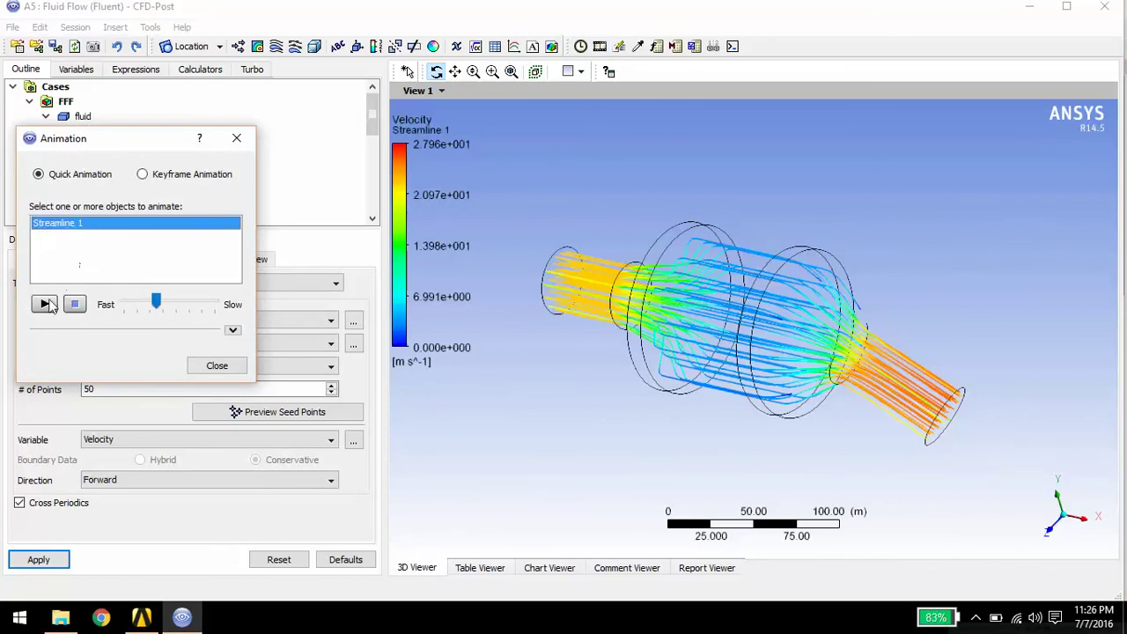
{"action": "left_click_drag", "start_coordinate": [156, 302], "coordinate": [174, 306]}
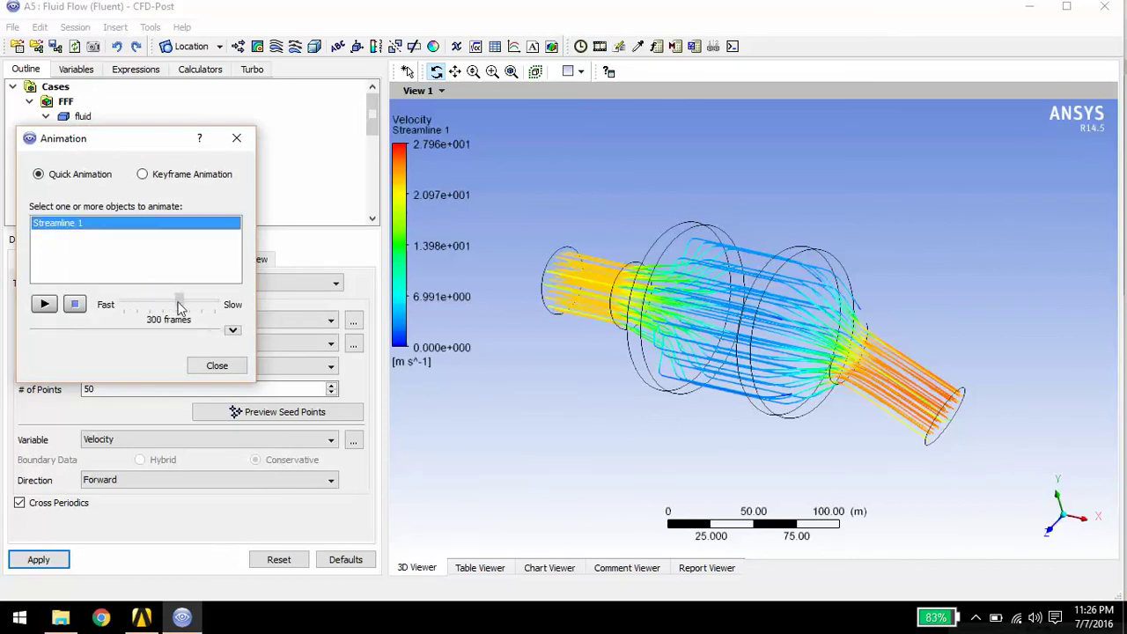
{"action": "left_click", "coordinate": [44, 304]}
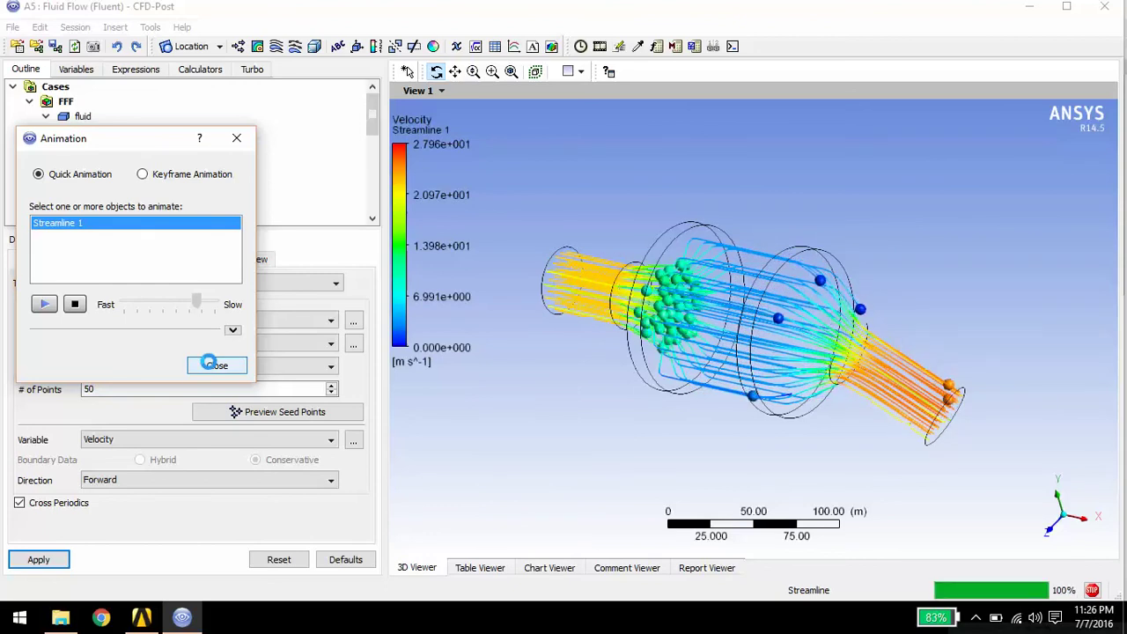
{"action": "left_click", "coordinate": [74, 303]}
{"action": "left_click", "coordinate": [217, 366]}
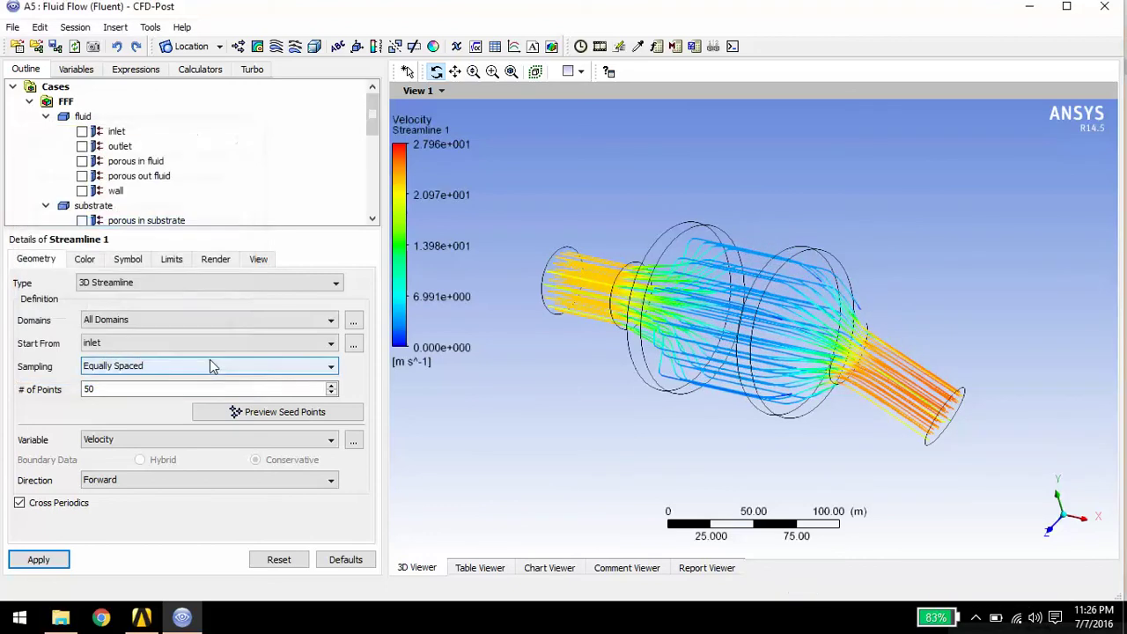
Insert a new contour plot with the default name and hide Streamline 1
{"action": "left_click", "coordinate": [259, 48]}
{"action": "left_click", "coordinate": [299, 115]}
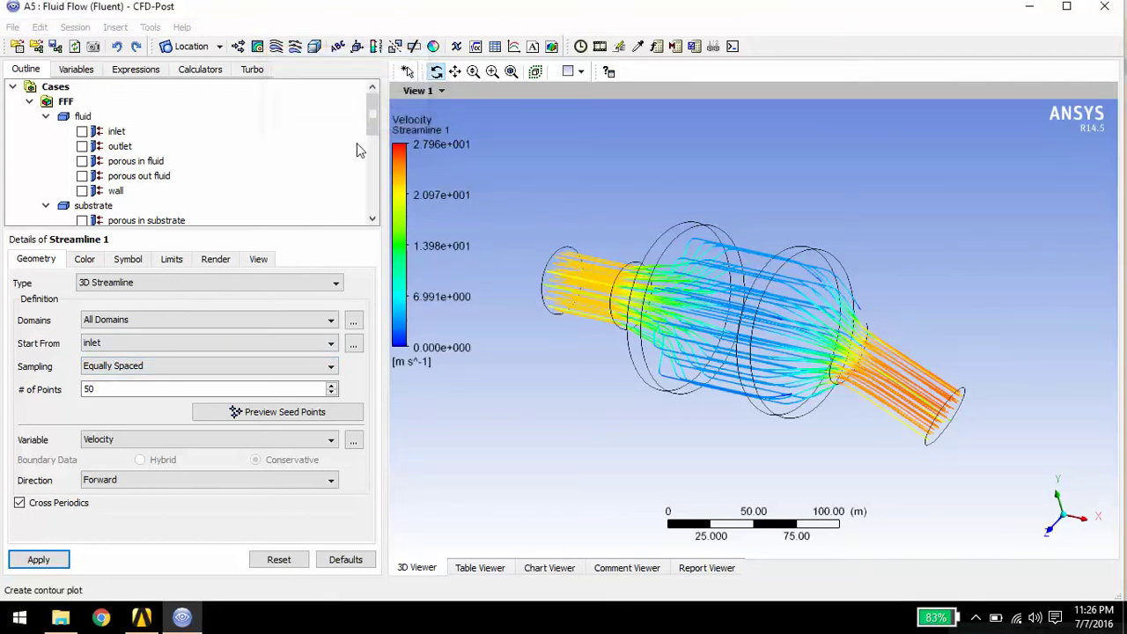
{"action": "left_click_drag", "start_coordinate": [374, 128], "coordinate": [370, 182]}
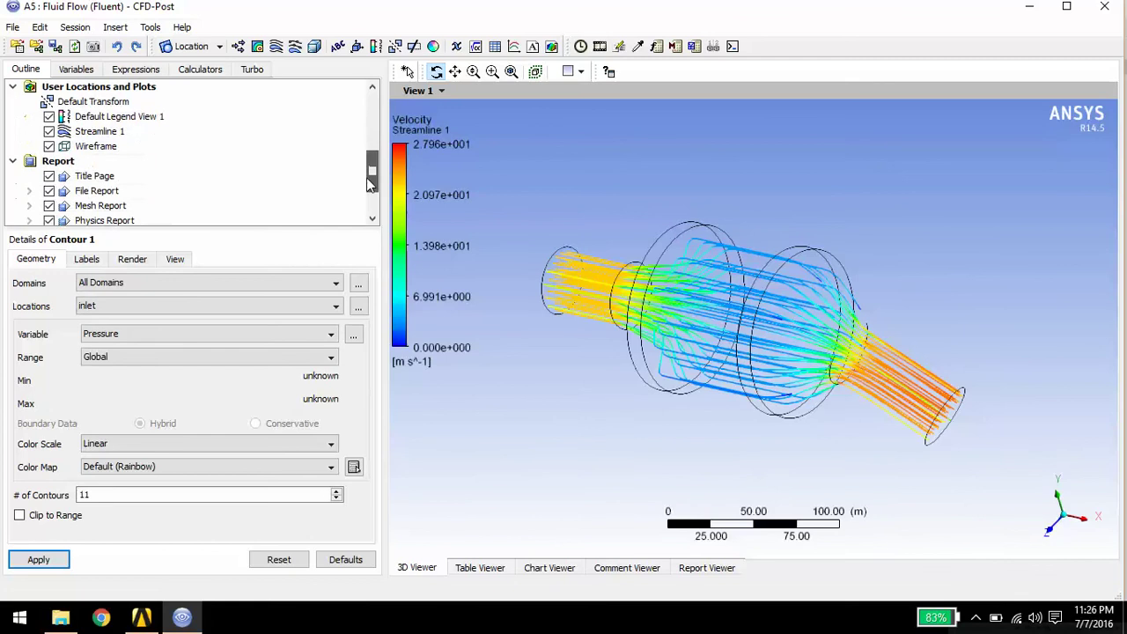
{"action": "left_click", "coordinate": [49, 132]}
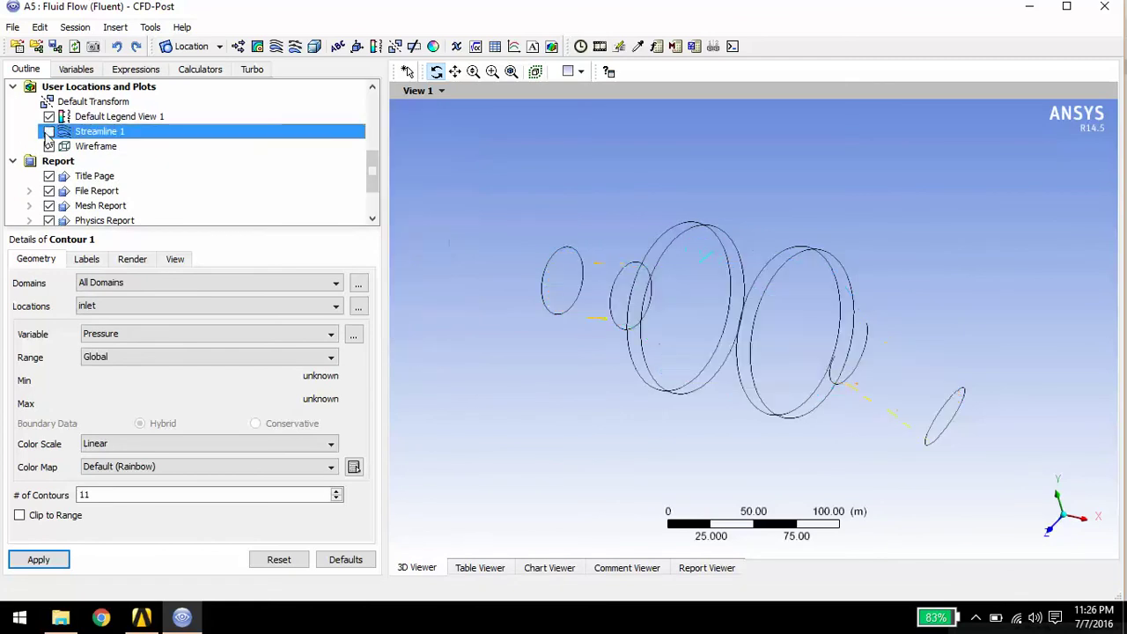
Display the contour of Pressure on the inlet with the Global range
{"action": "left_click", "coordinate": [129, 306]}
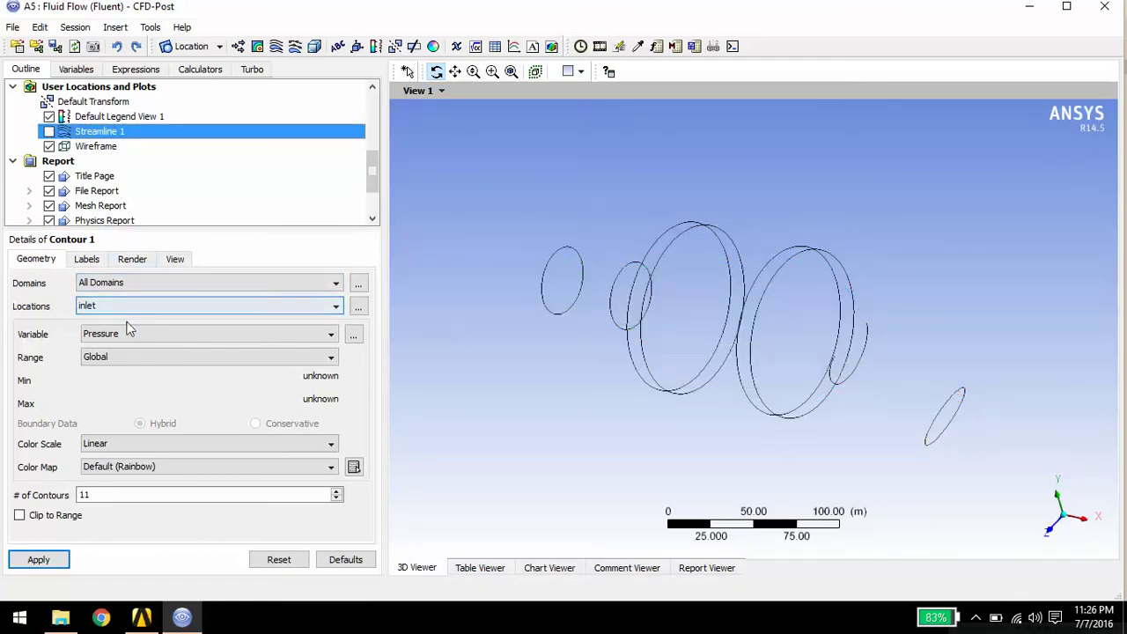
{"action": "left_click", "coordinate": [128, 334]}
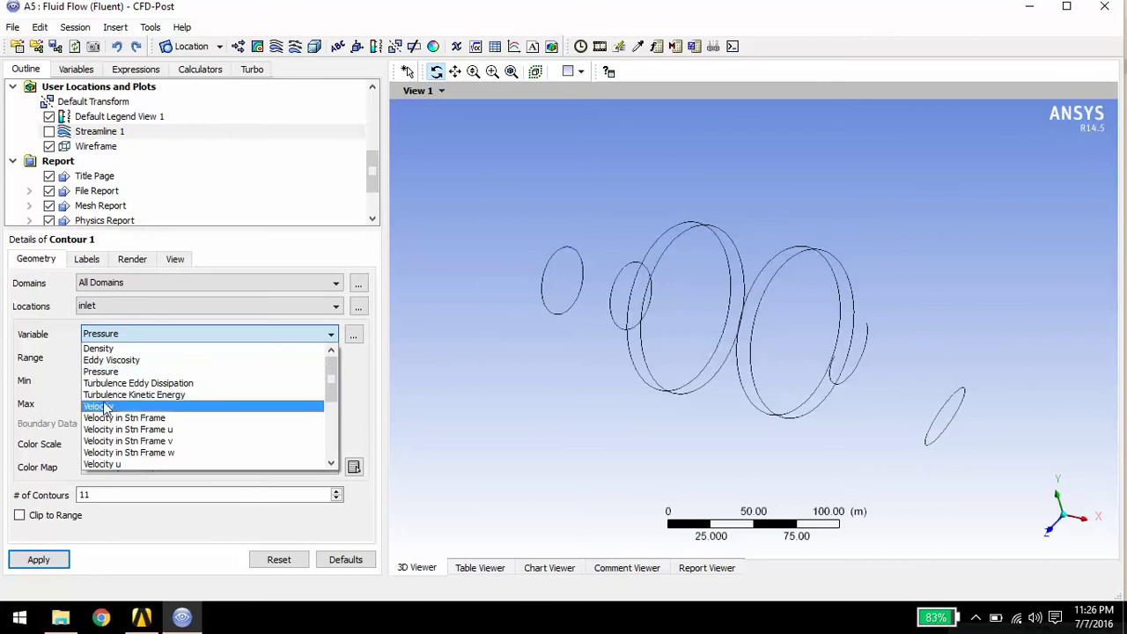
{"action": "left_click", "coordinate": [103, 370]}
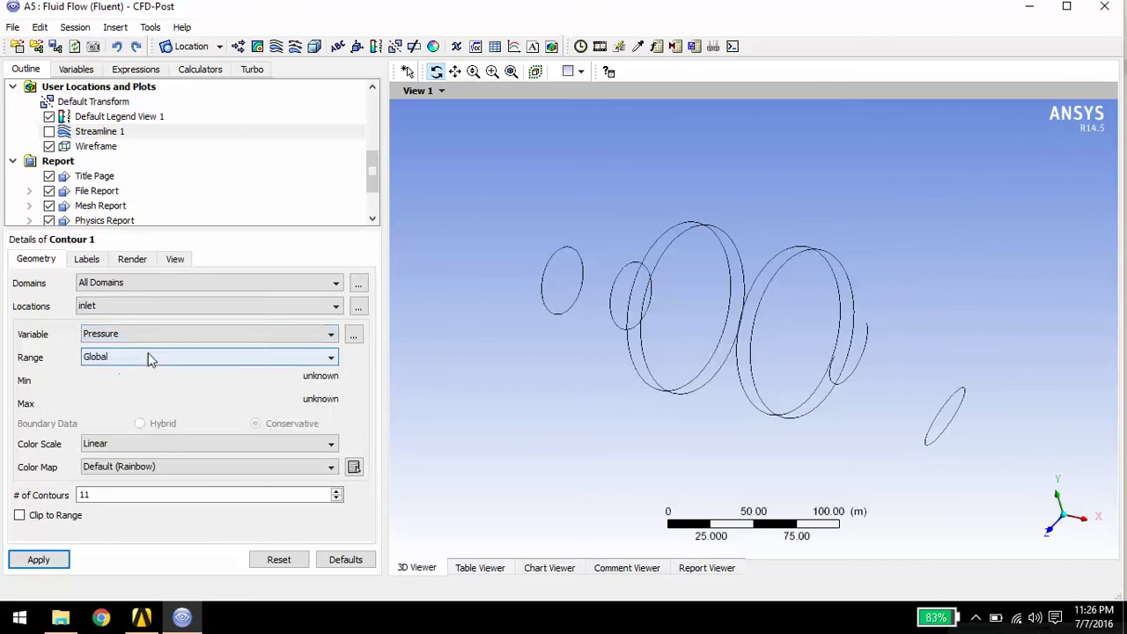
{"action": "left_click", "coordinate": [15, 559]}
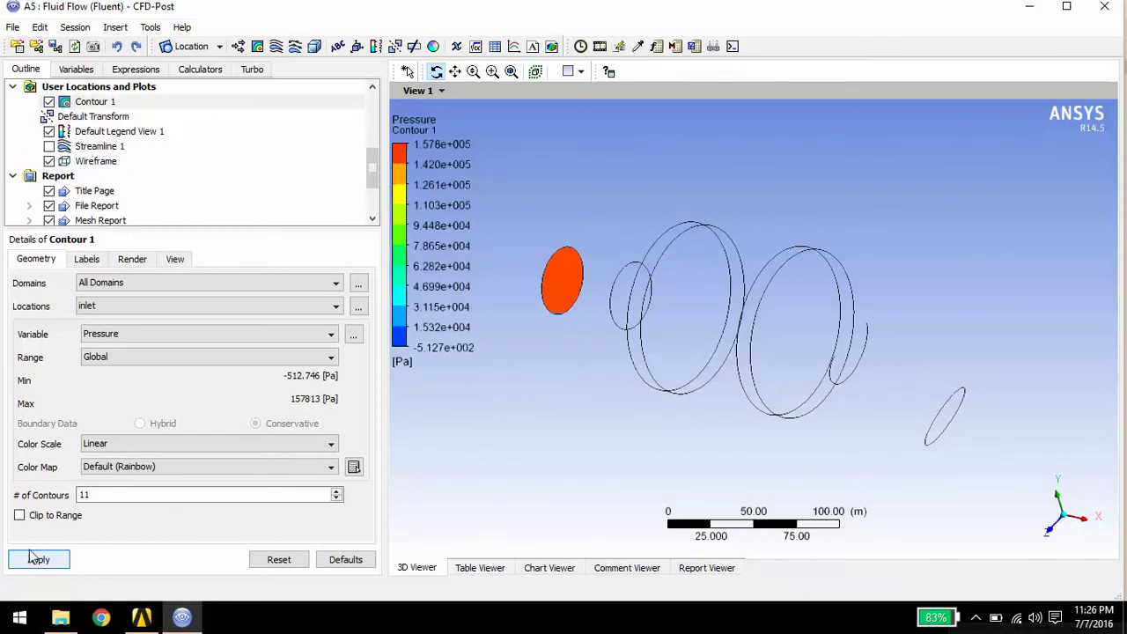
Extend the pressure contour's locations to the outlet, all porous interfaces, the substrate wall and the wall, and apply it
{"action": "left_click", "coordinate": [183, 314]}
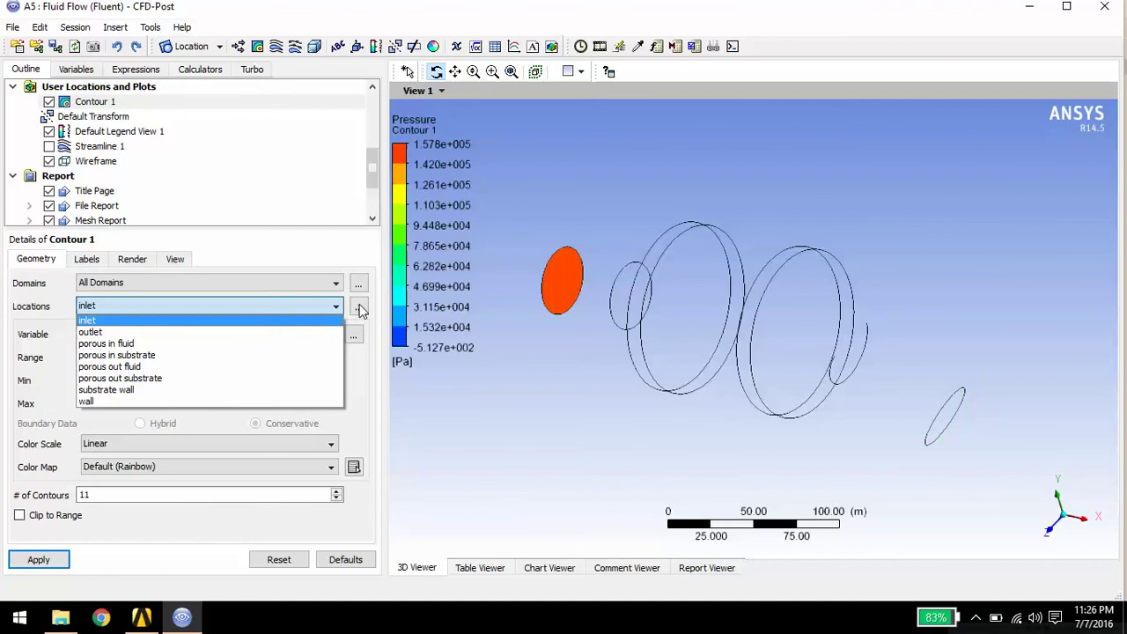
{"action": "left_click", "coordinate": [359, 307]}
{"action": "left_click", "coordinate": [548, 118], "text": "ctrl"}
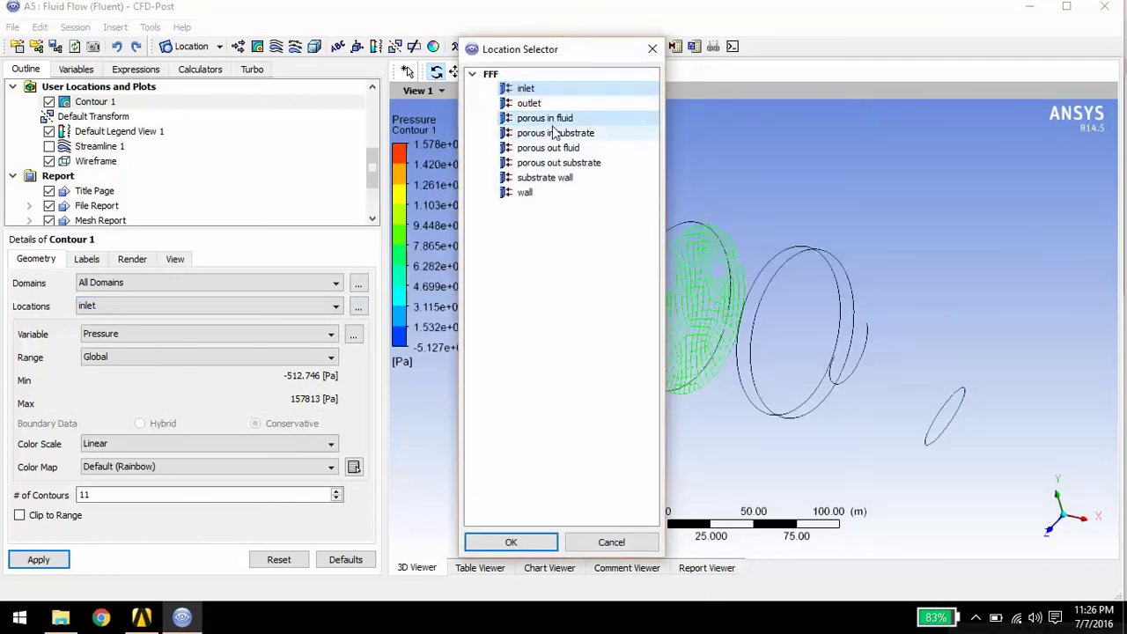
{"action": "left_click", "coordinate": [553, 133], "text": "ctrl"}
{"action": "left_click", "coordinate": [549, 148], "text": "ctrl"}
{"action": "left_click", "coordinate": [548, 163], "text": "ctrl"}
{"action": "left_click", "coordinate": [539, 177], "text": "ctrl"}
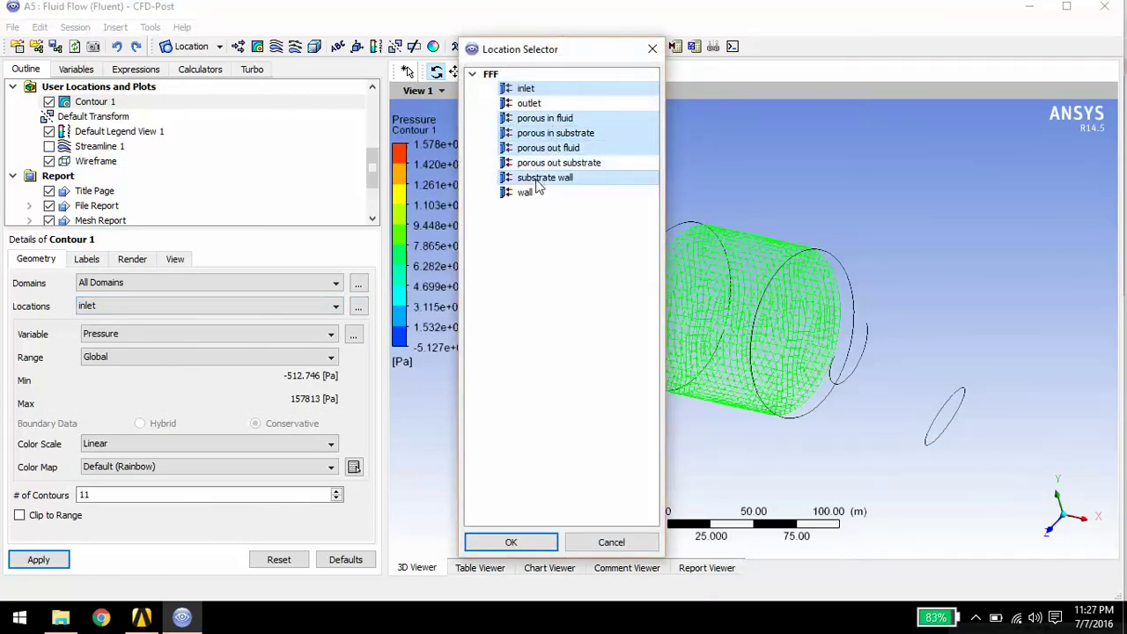
{"action": "left_click", "coordinate": [525, 192], "text": "ctrl"}
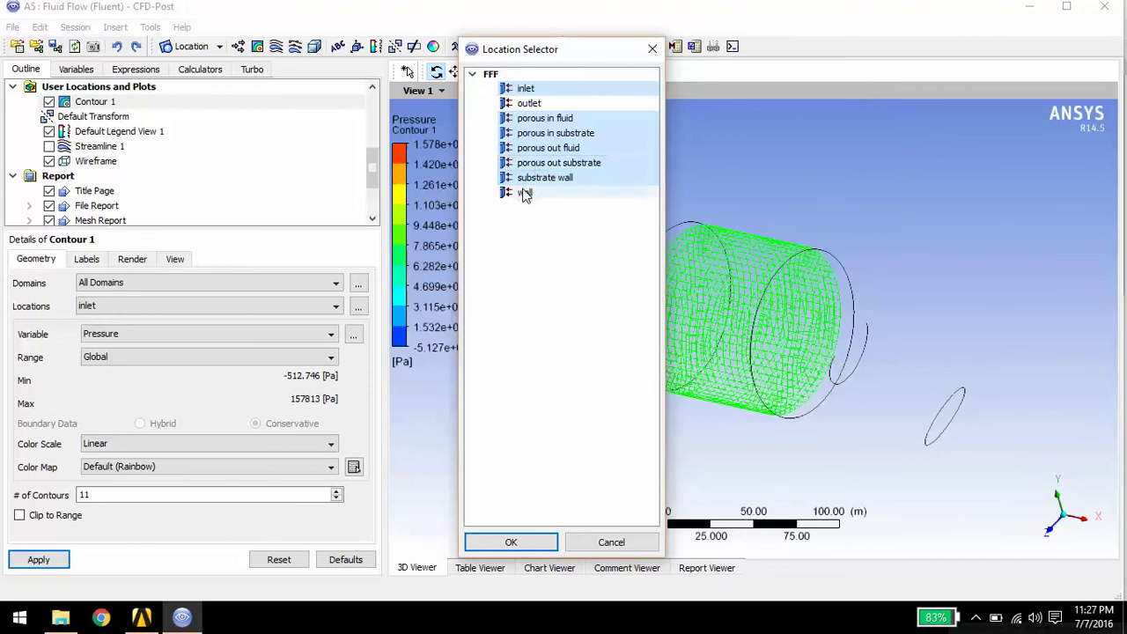
{"action": "left_click", "coordinate": [530, 104], "text": "ctrl"}
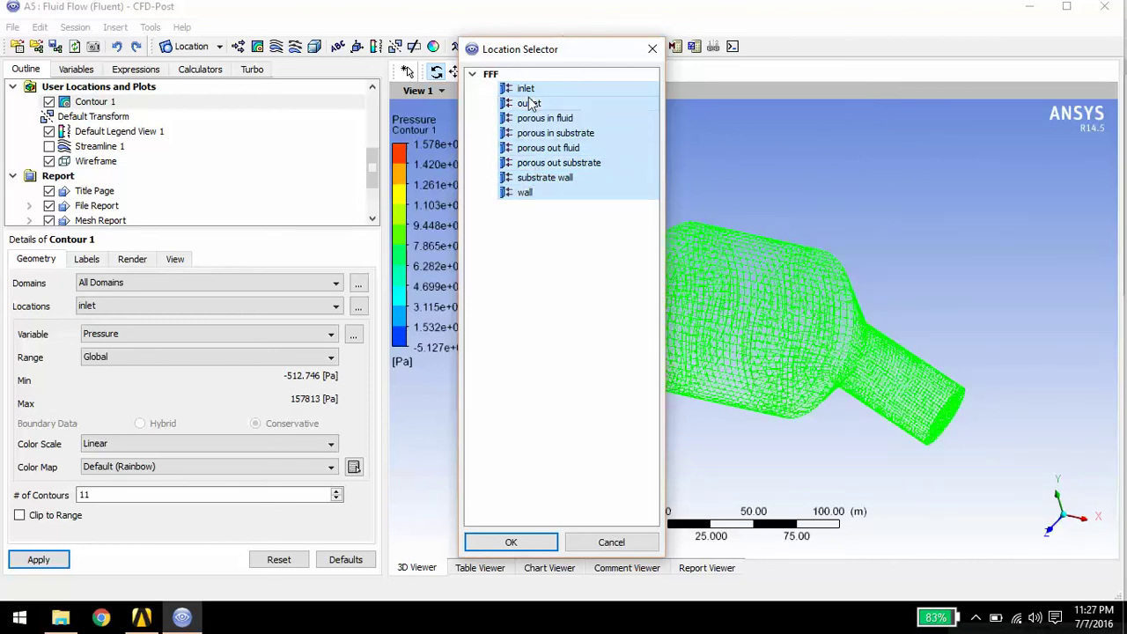
{"action": "left_click", "coordinate": [509, 542]}
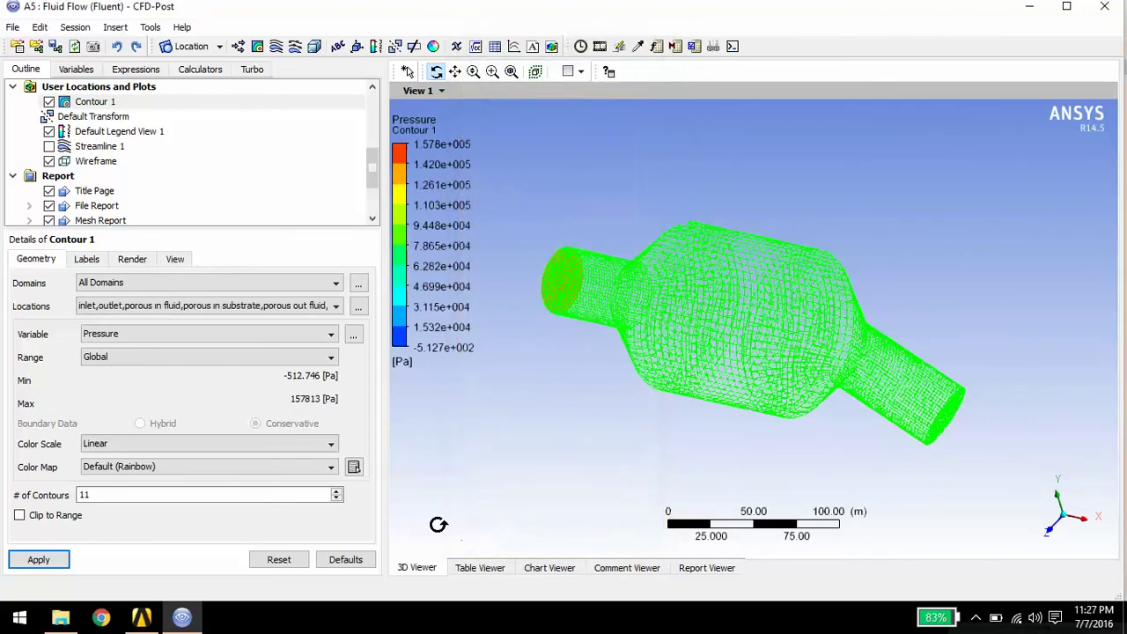
{"action": "left_click", "coordinate": [39, 560]}
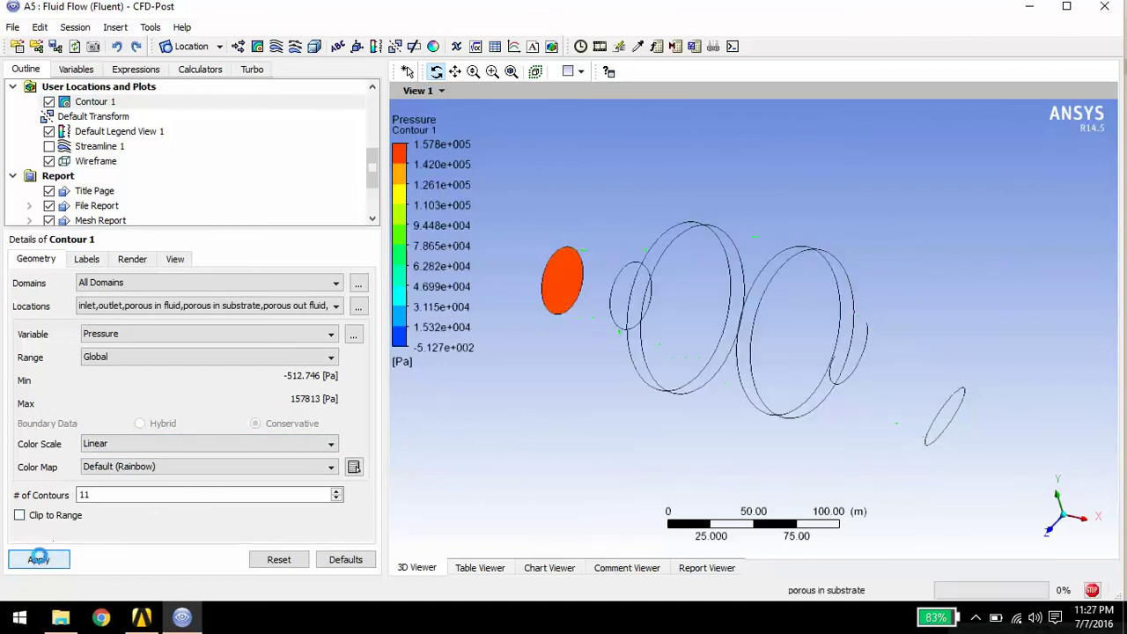
{"action": "left_click_drag", "start_coordinate": [728, 203], "coordinate": [672, 202]}
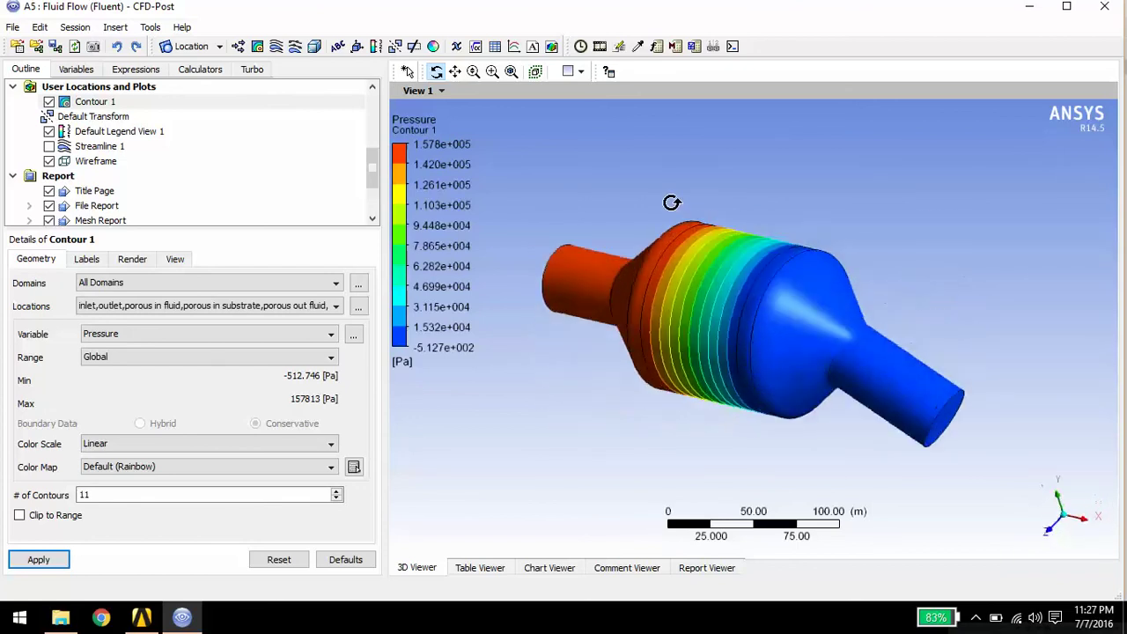